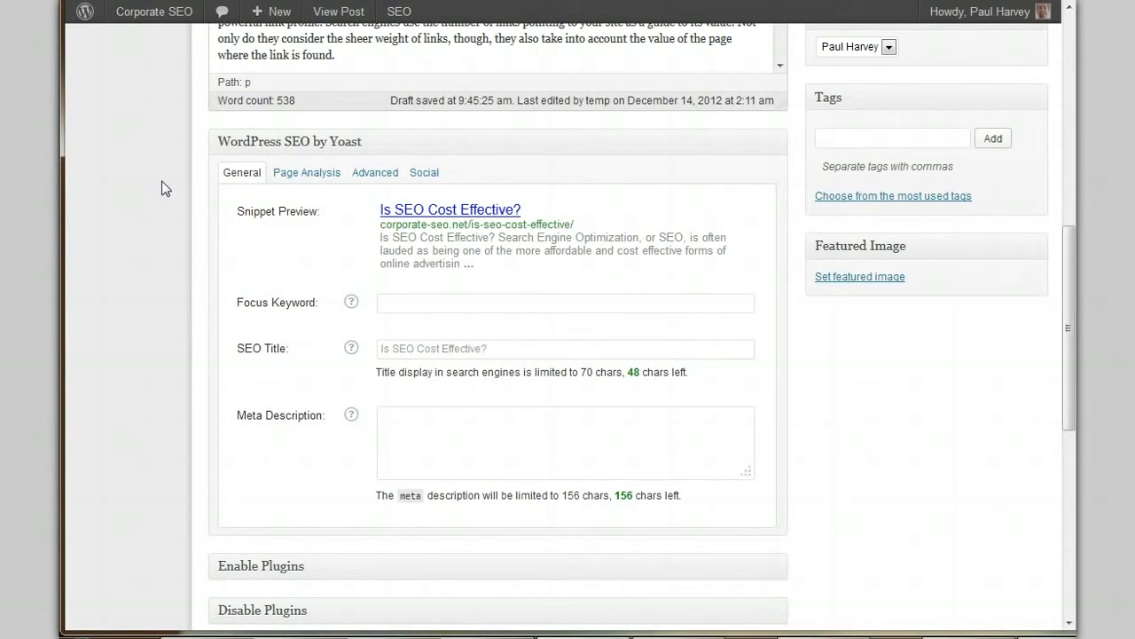
Leave the post editor and open the page for adding new plugins
click(164, 191)
scroll(168, 206, up, 7)
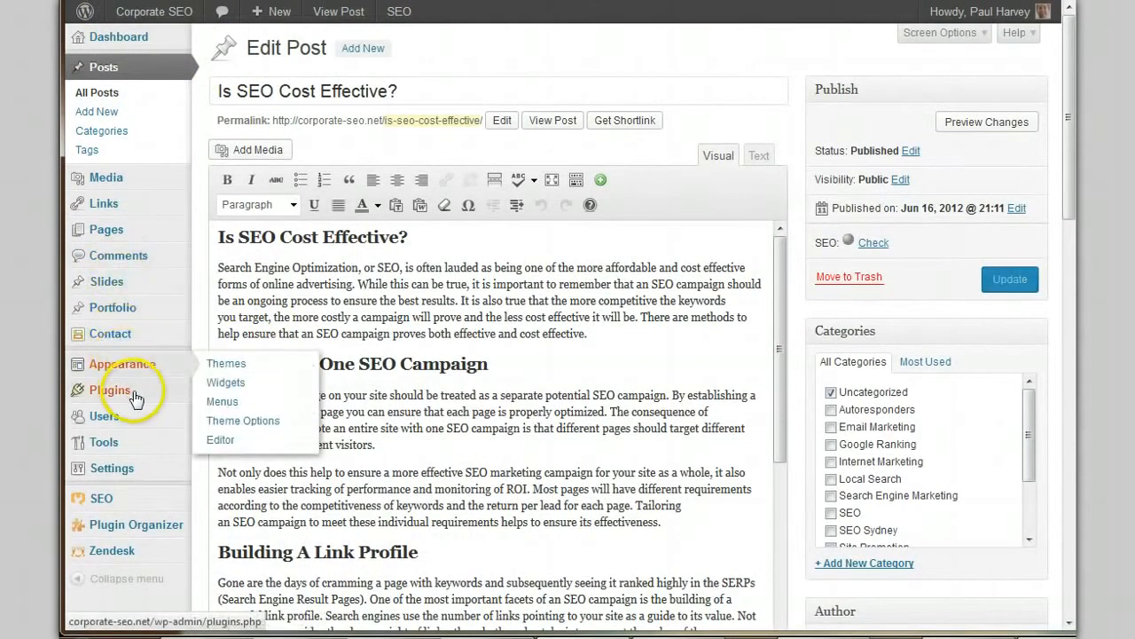
mouse_move(135, 398)
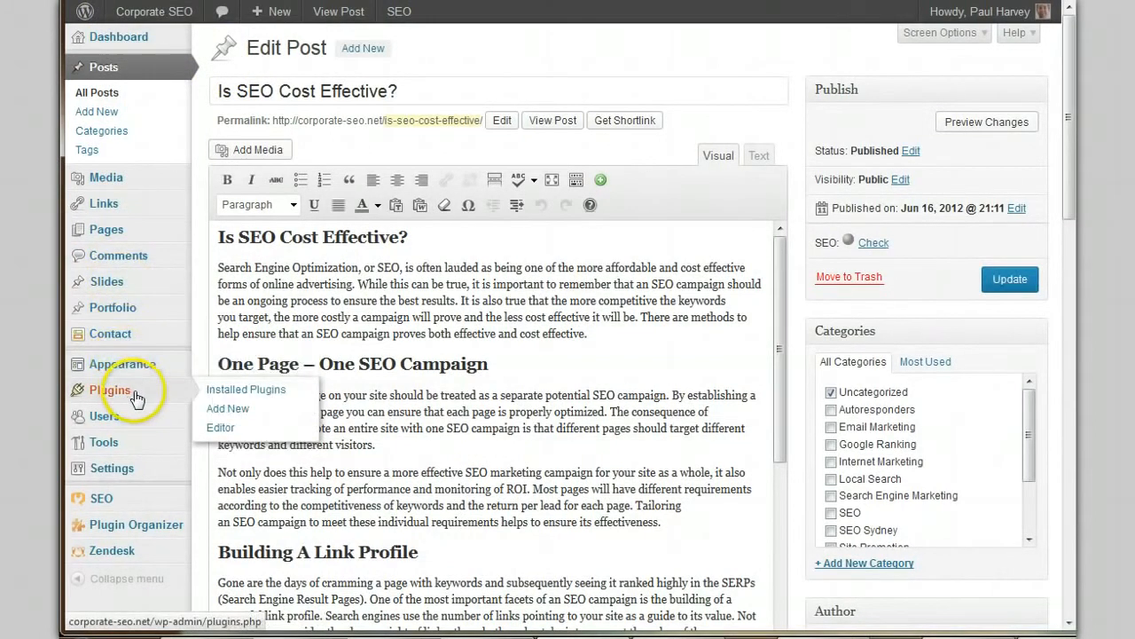
click(249, 415)
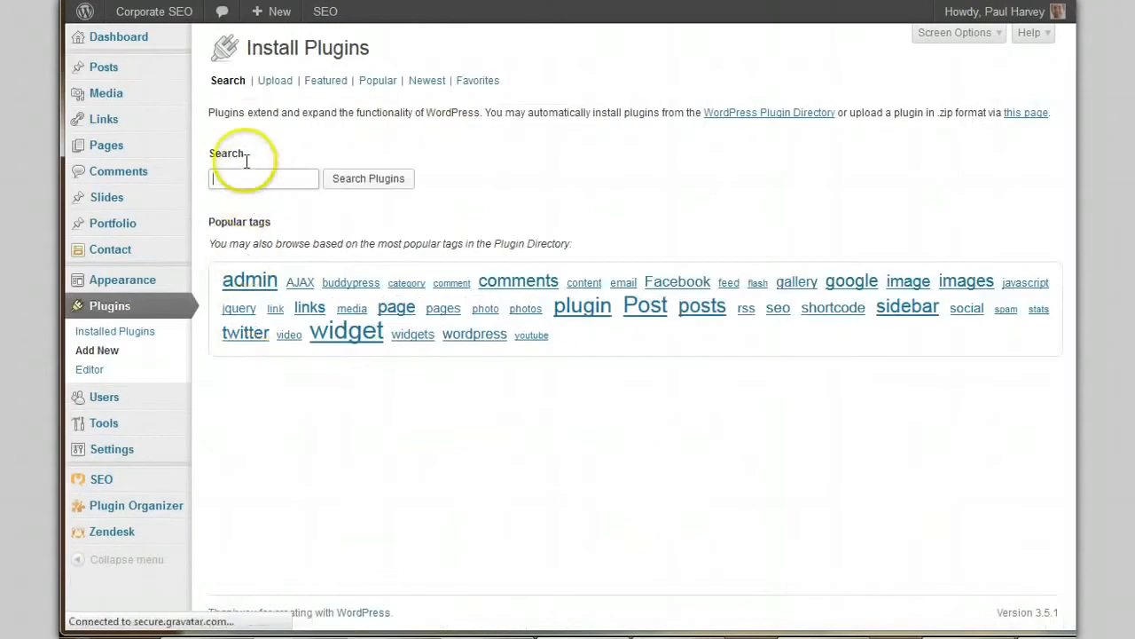
Search the plugin directory for "yoast seo"
click(261, 178)
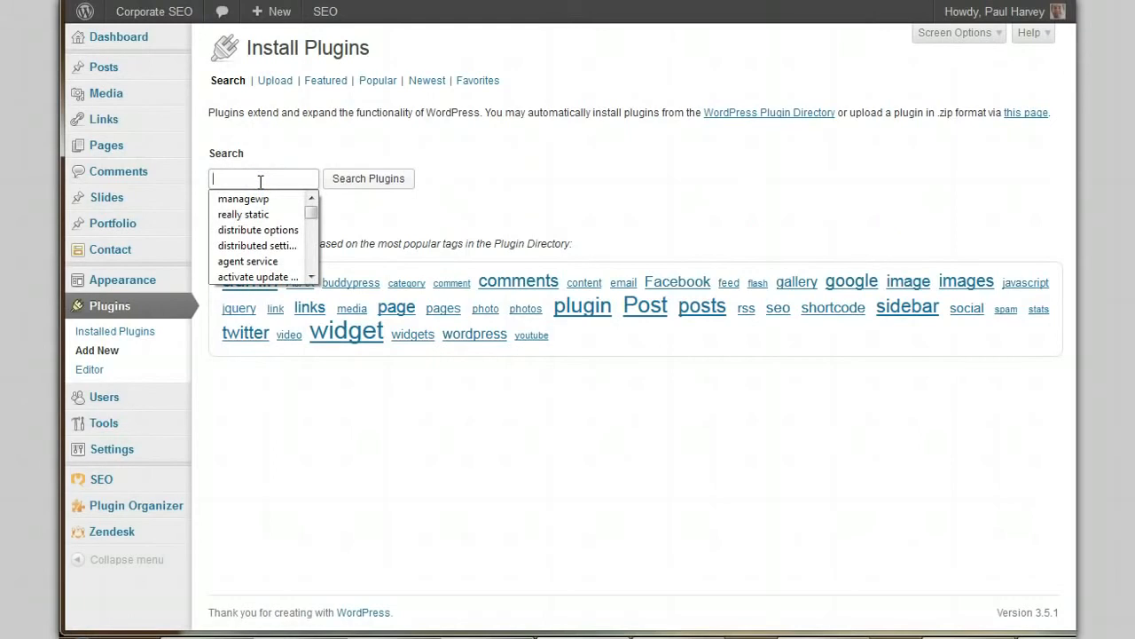
text(d)
key(BackSpace)
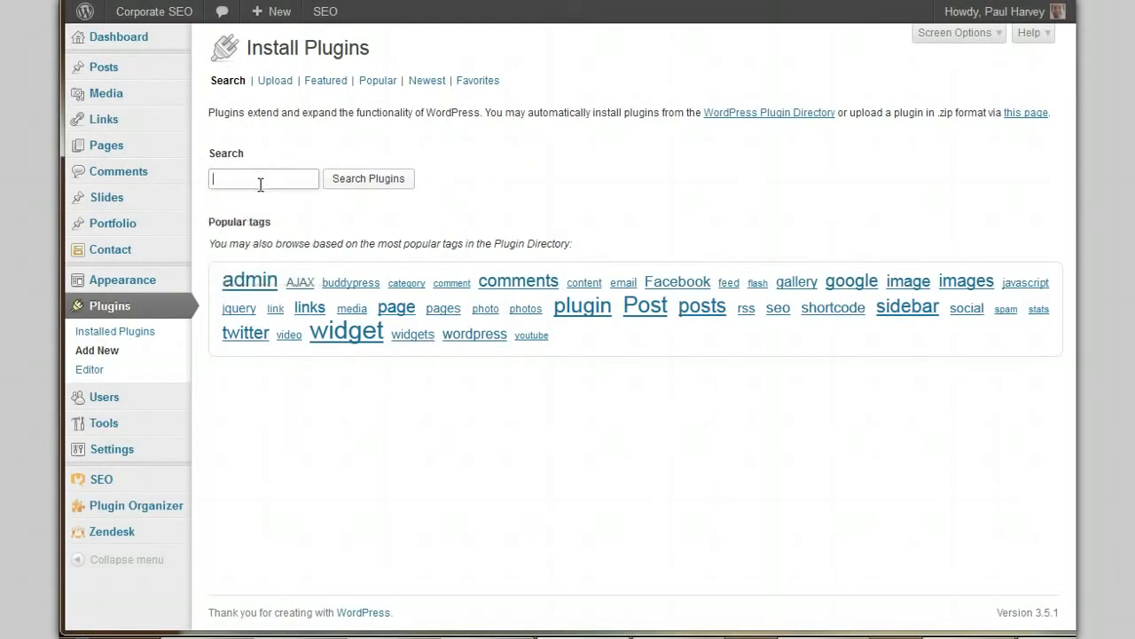
text(yoast)
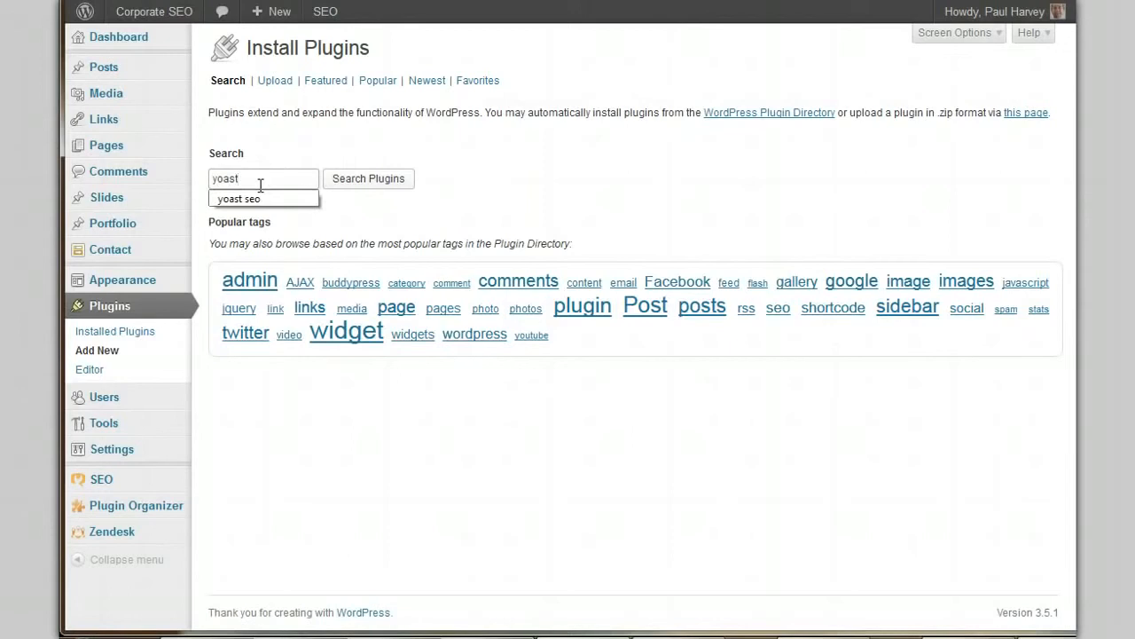
key(Down)
key(Return)
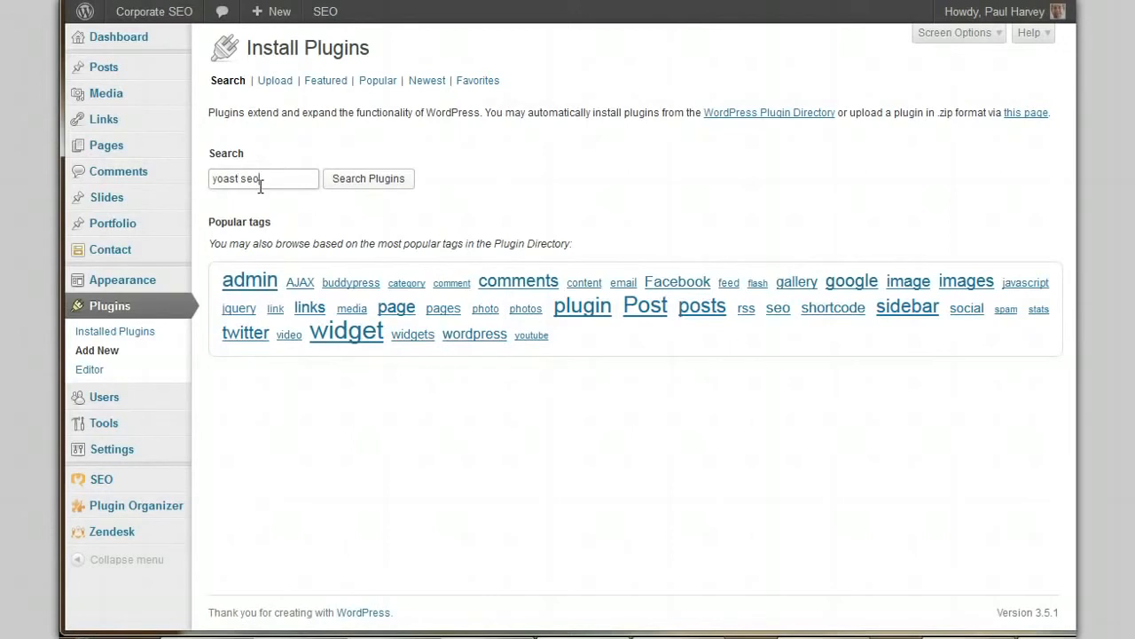
click(387, 188)
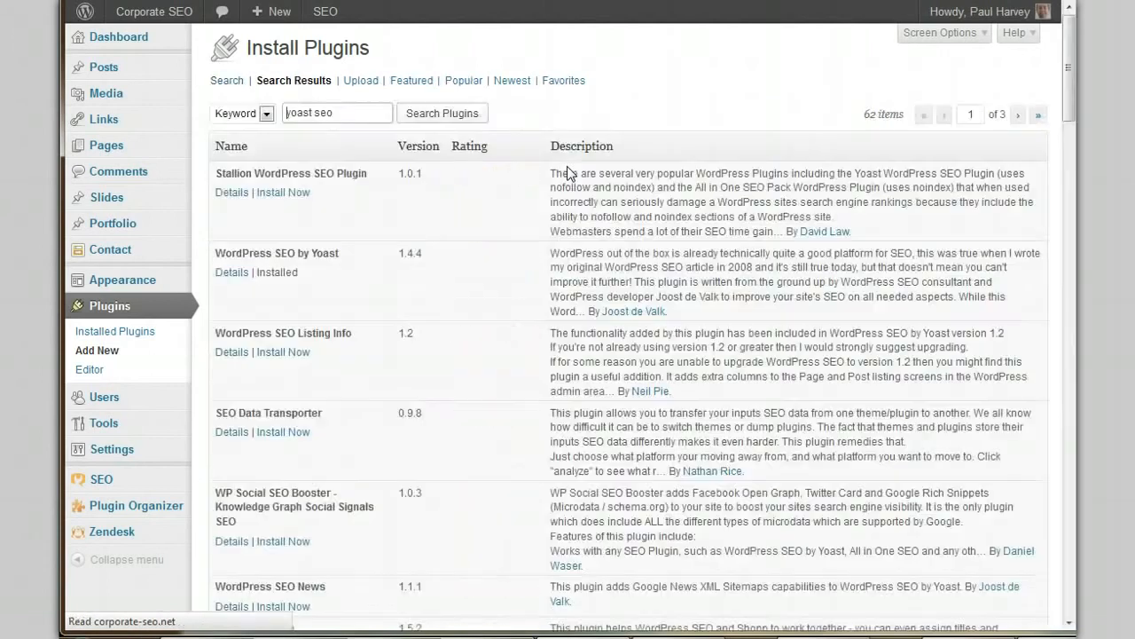
click(549, 174)
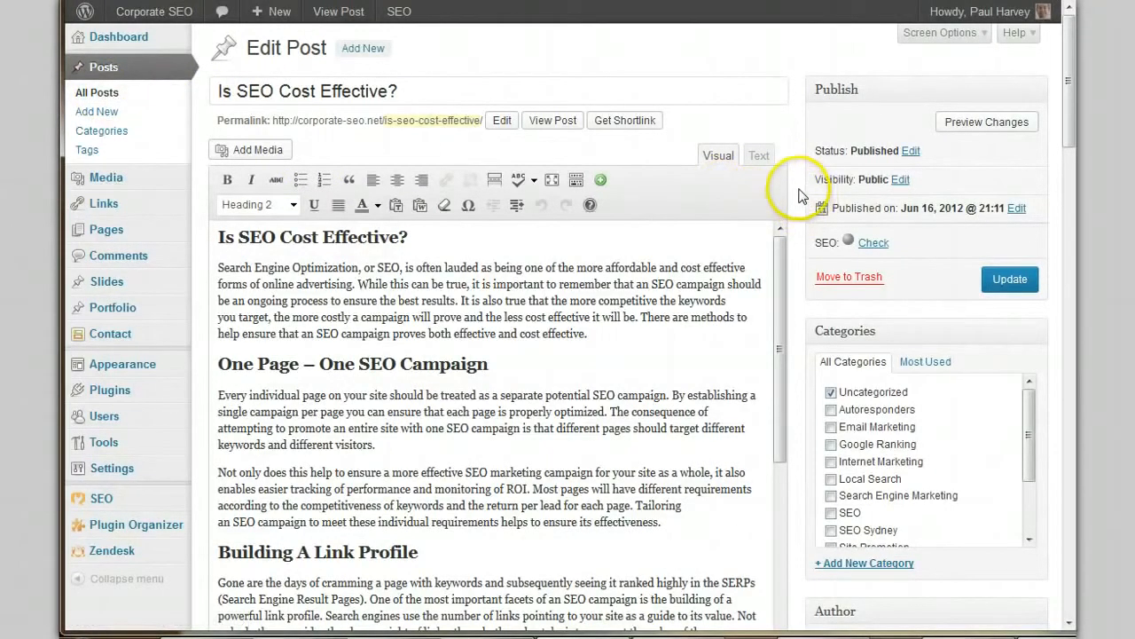
In the "Is SEO Cost Effective?" post, set the WordPress SEO focus keyword to "cost effective seo"
mouse_move(107, 236)
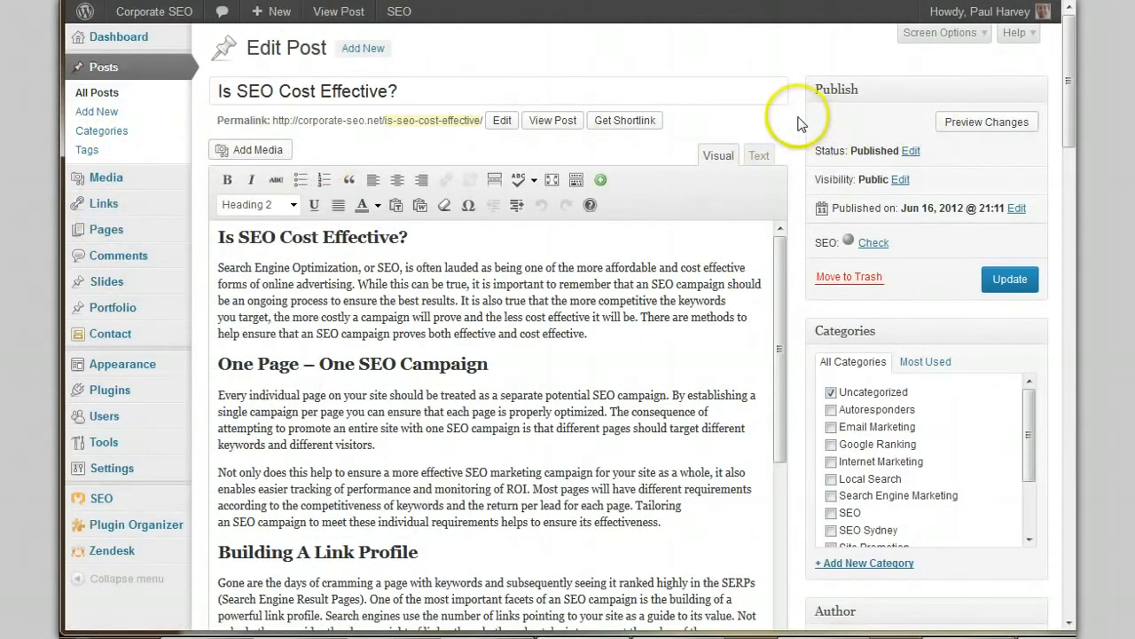
scroll(790, 122, down, 2)
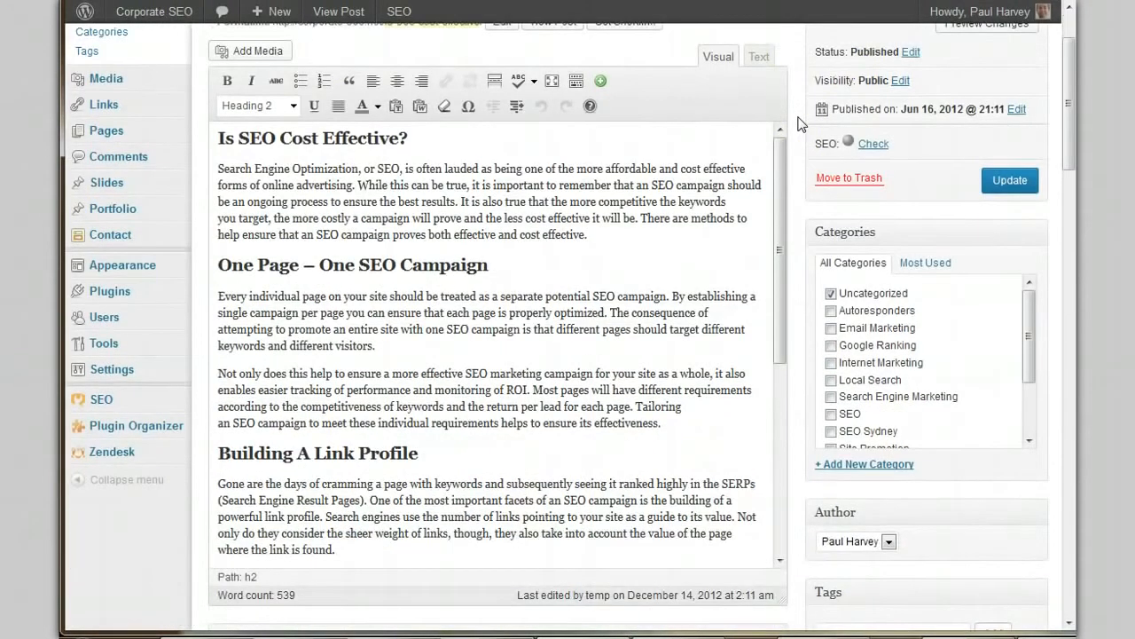
scroll(801, 124, up, 2)
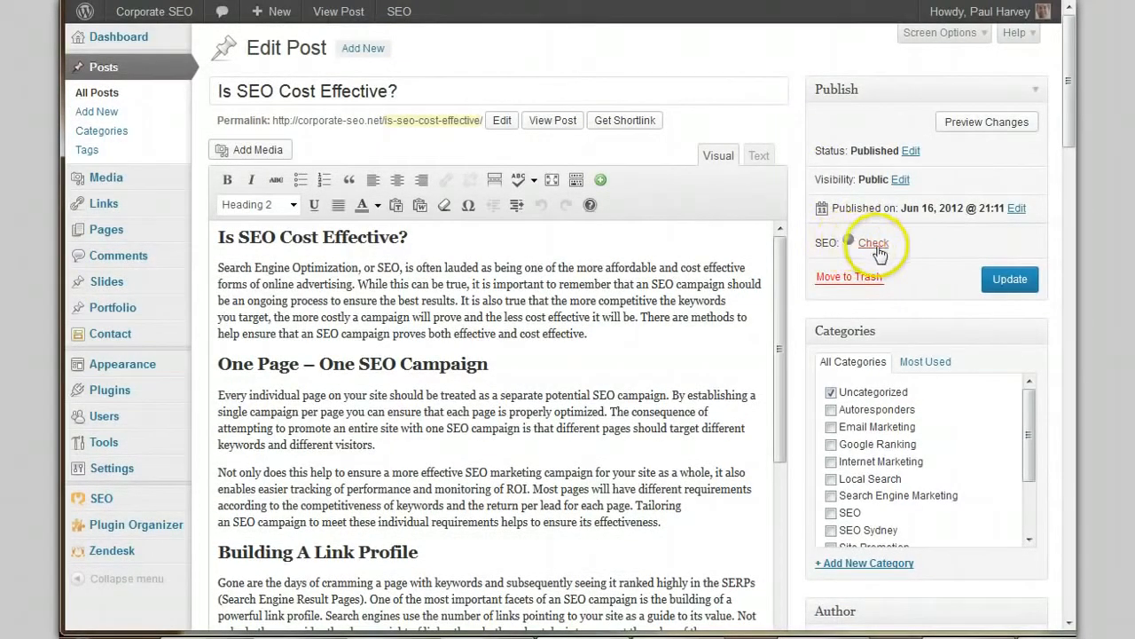
mouse_move(849, 240)
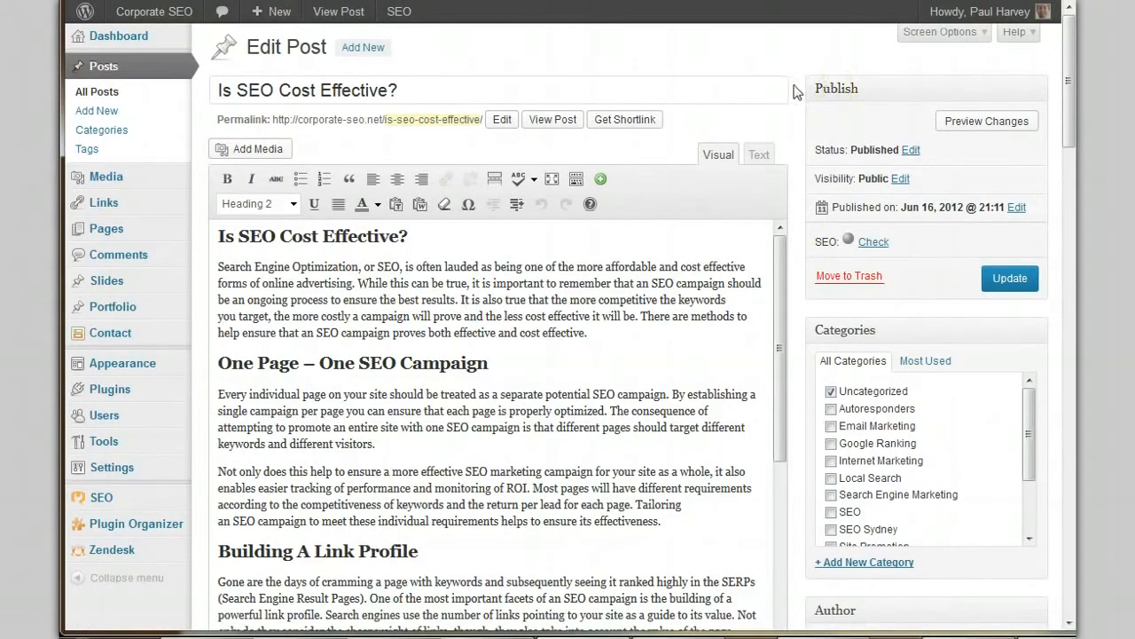
scroll(795, 92, down, 3)
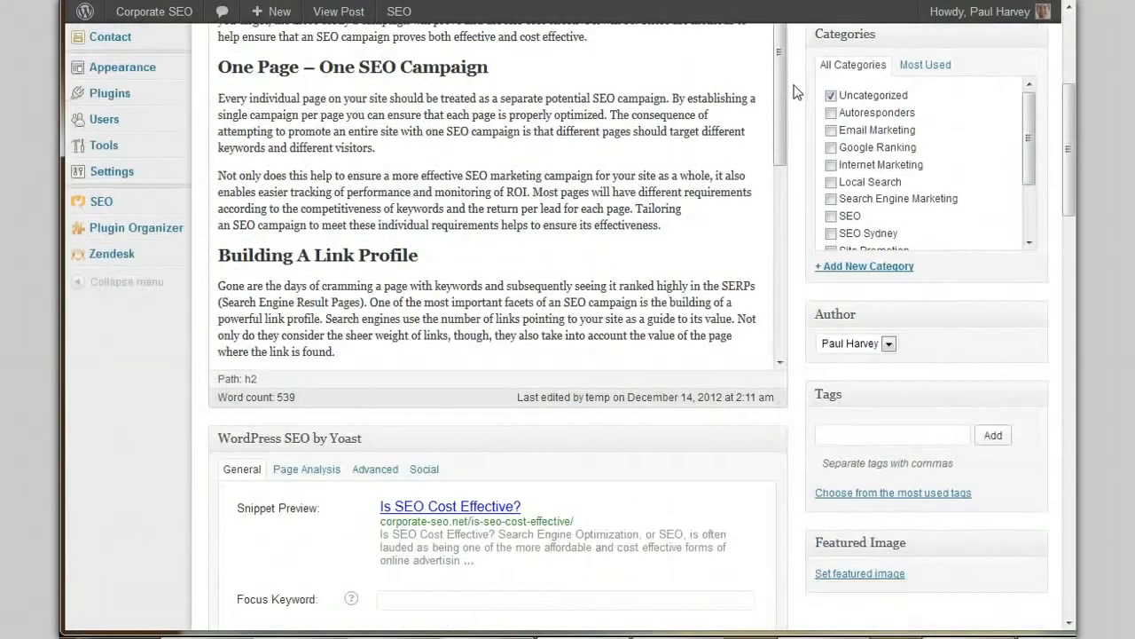
scroll(795, 92, down, 2)
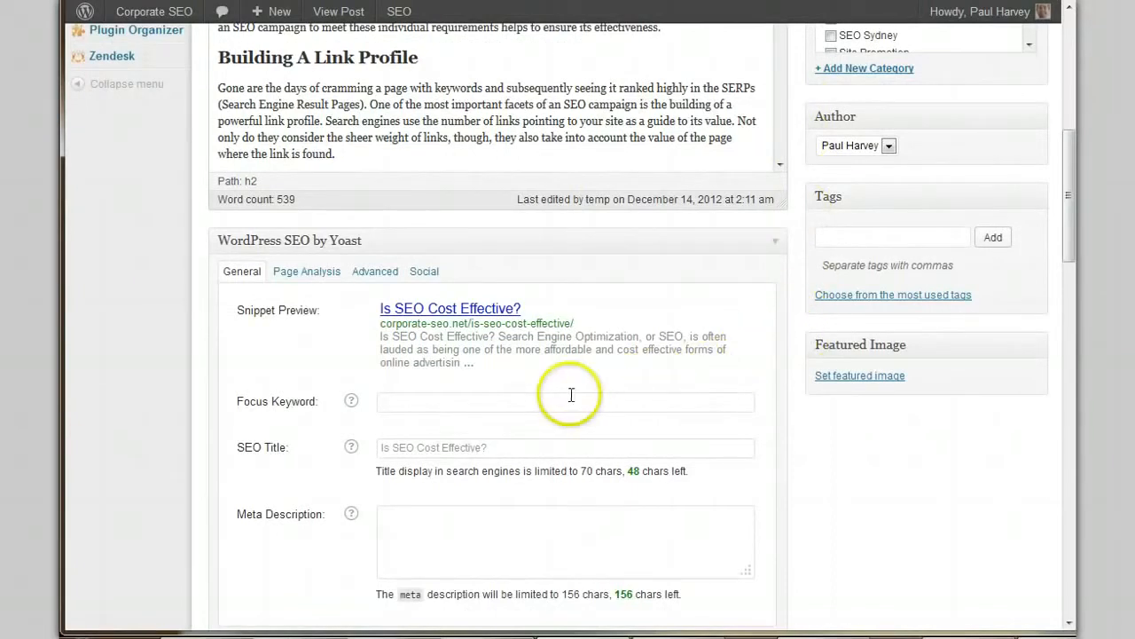
click(493, 404)
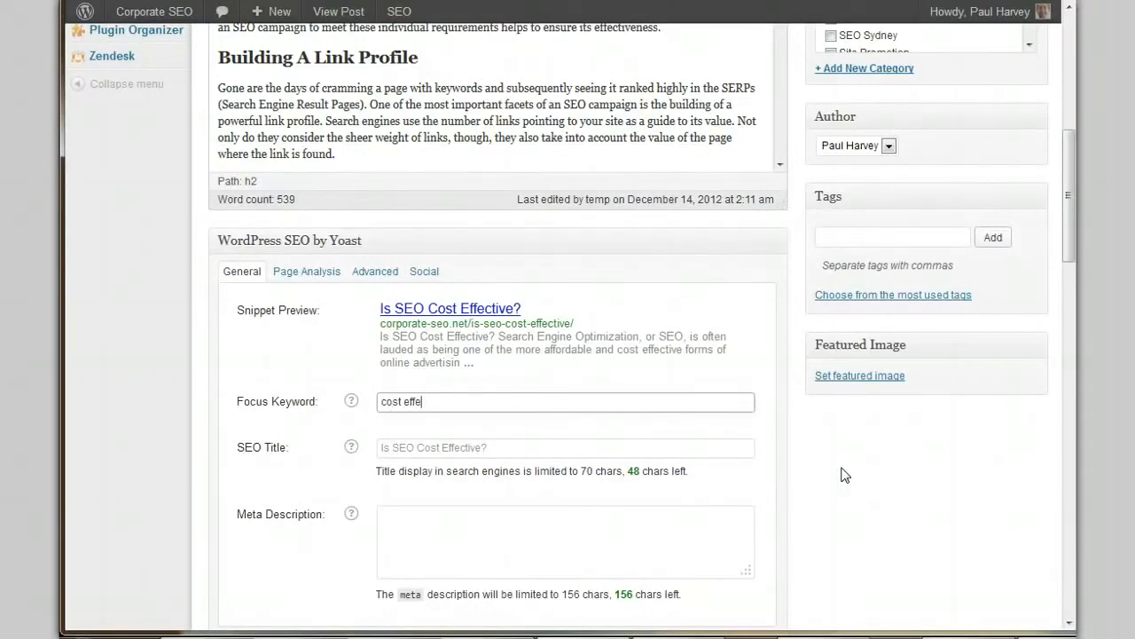
text(o)
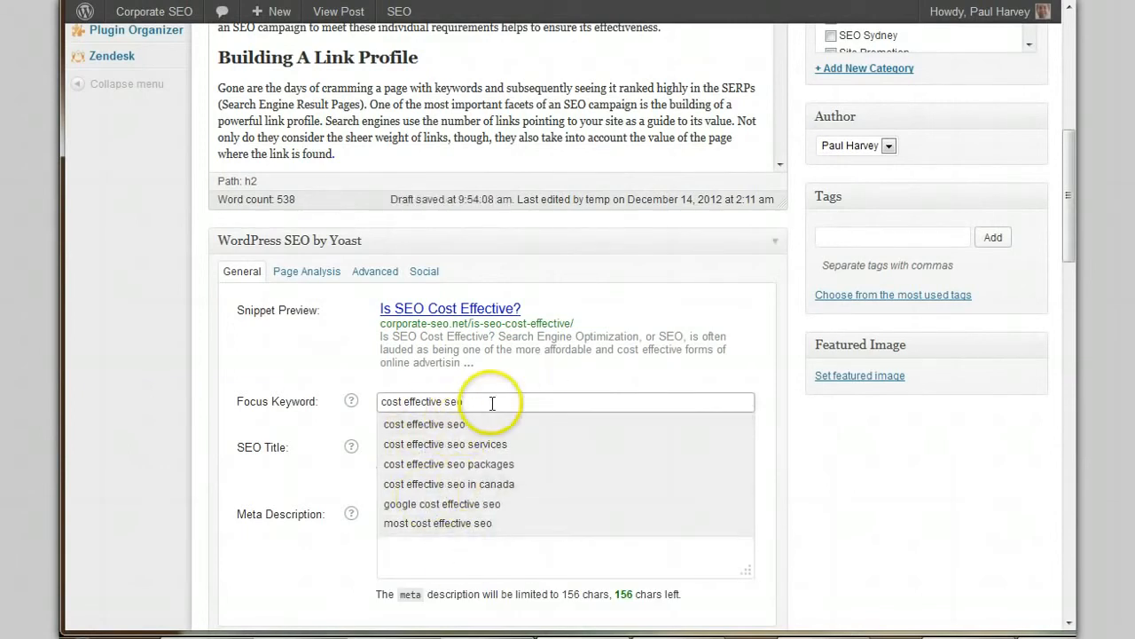
click(823, 440)
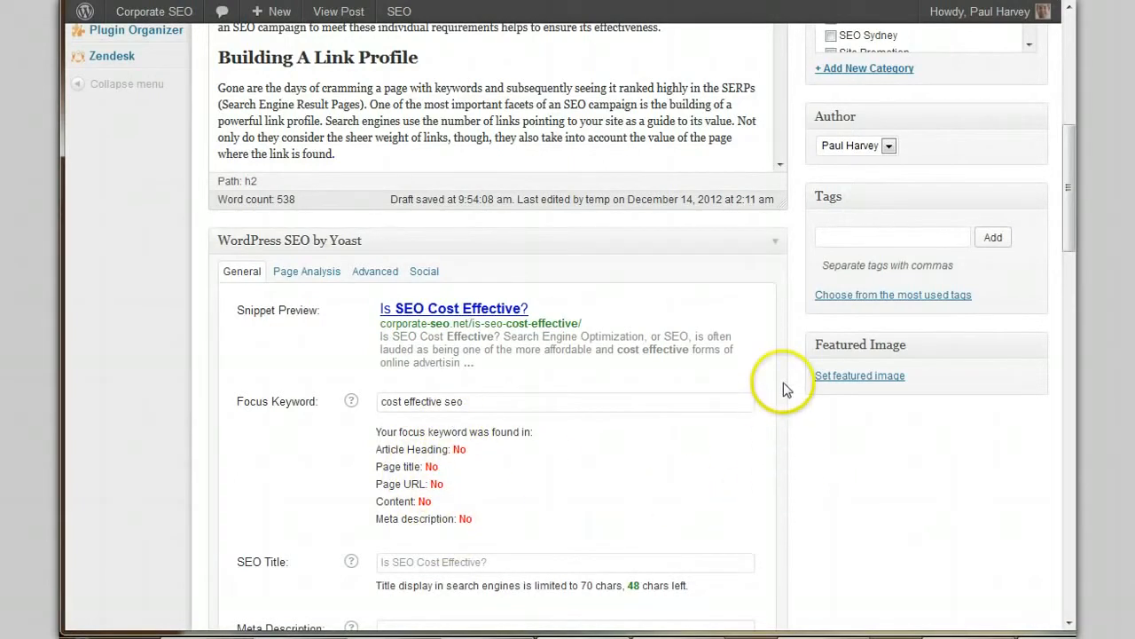
Update the published post to save its focus keyword
scroll(792, 406, down, 3)
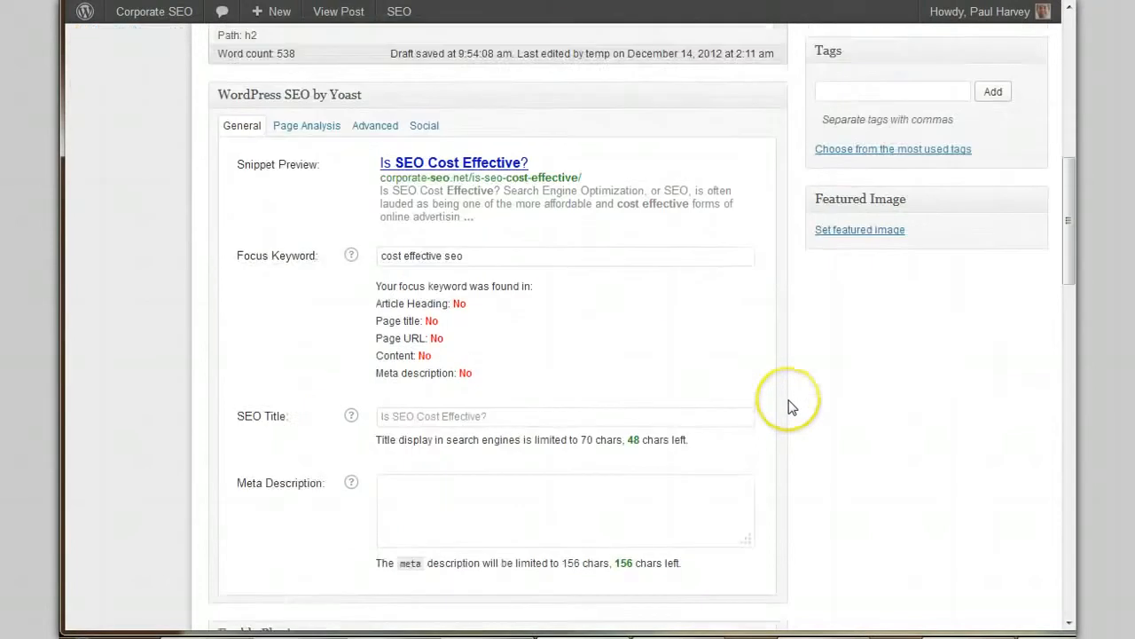
scroll(792, 405, up, 12)
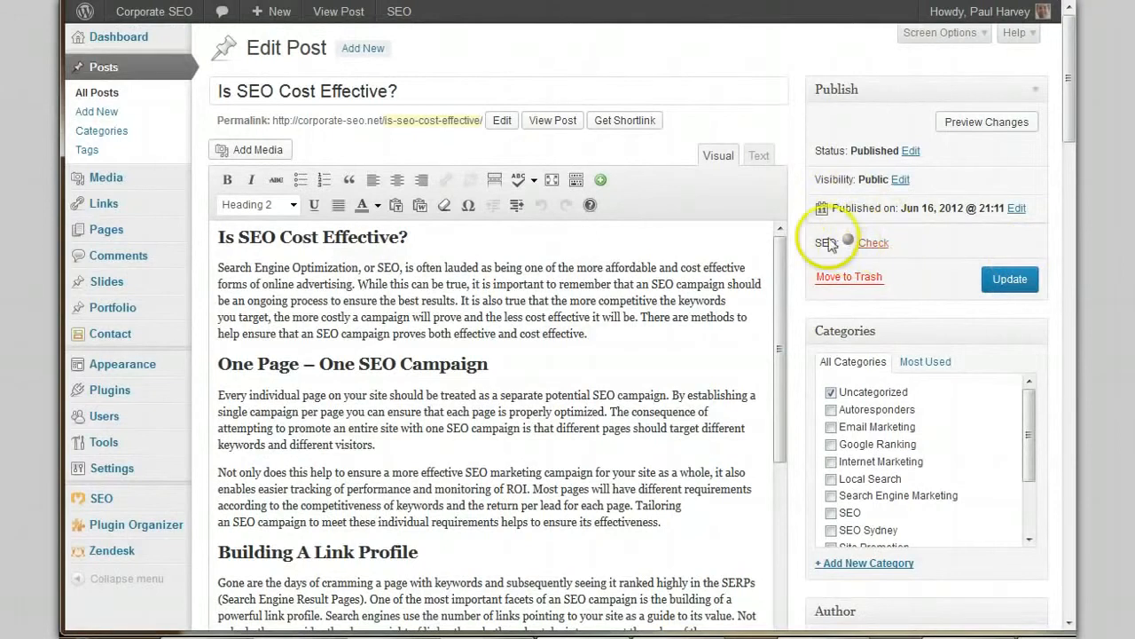
click(1024, 284)
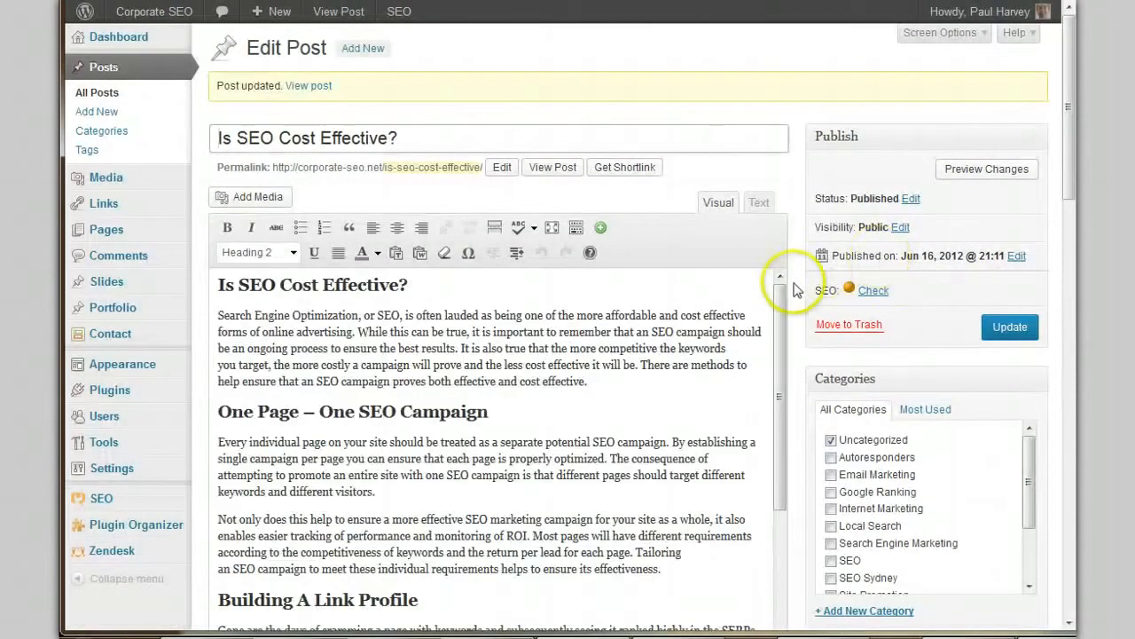
Examine the post's SEO status indicator, snippet preview and the list of places checked for the focus keyword
scroll(796, 290, down, 10)
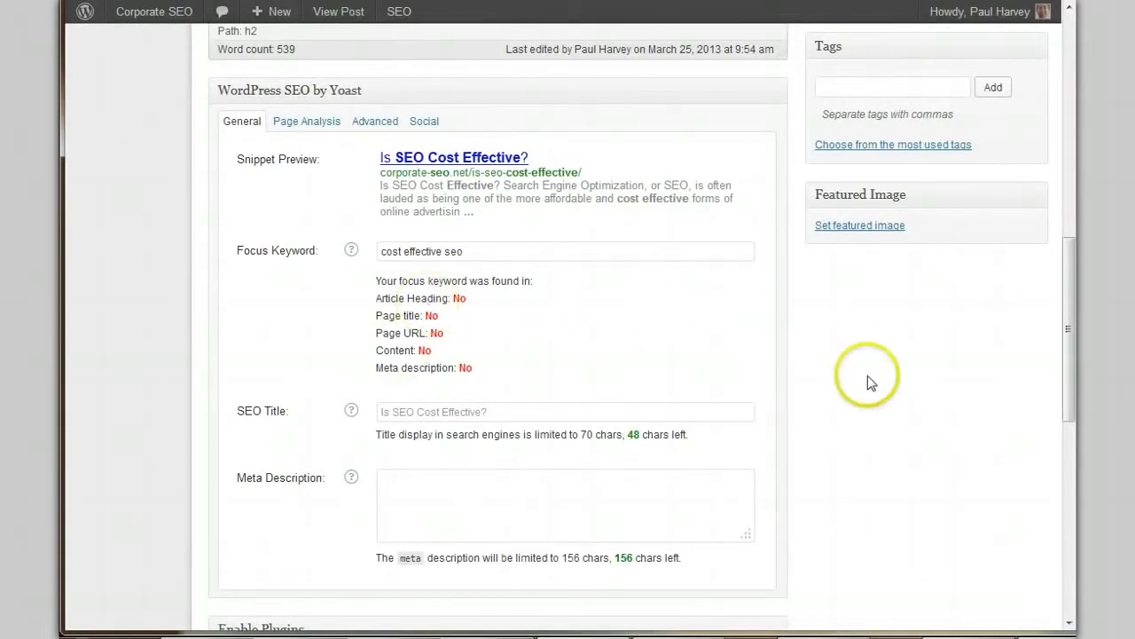
scroll(868, 377, up, 6)
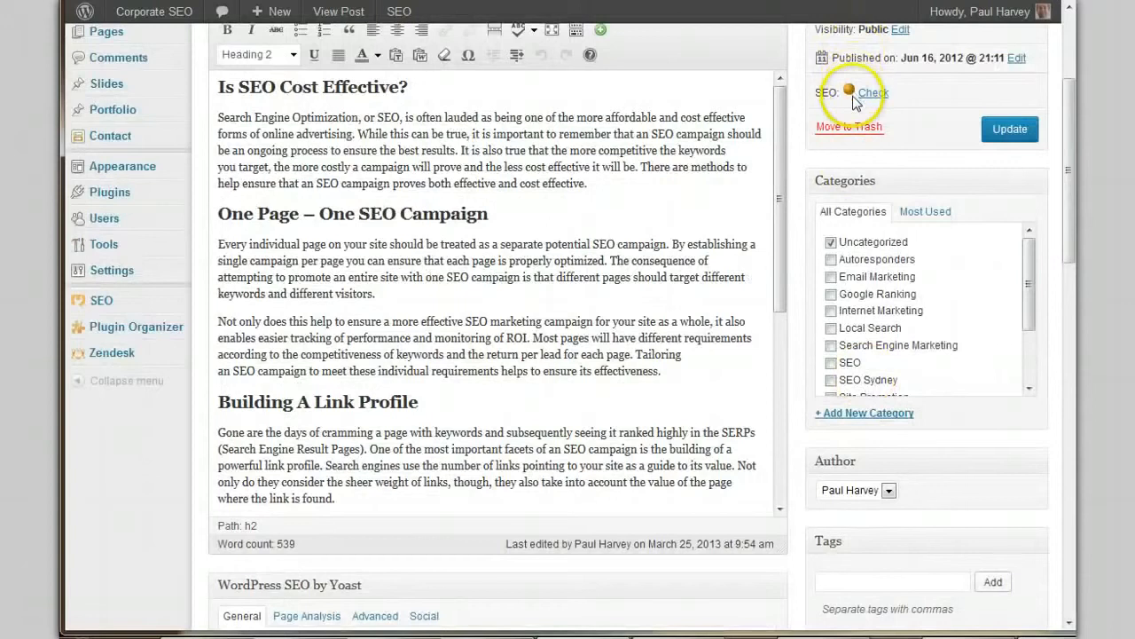
mouse_move(851, 99)
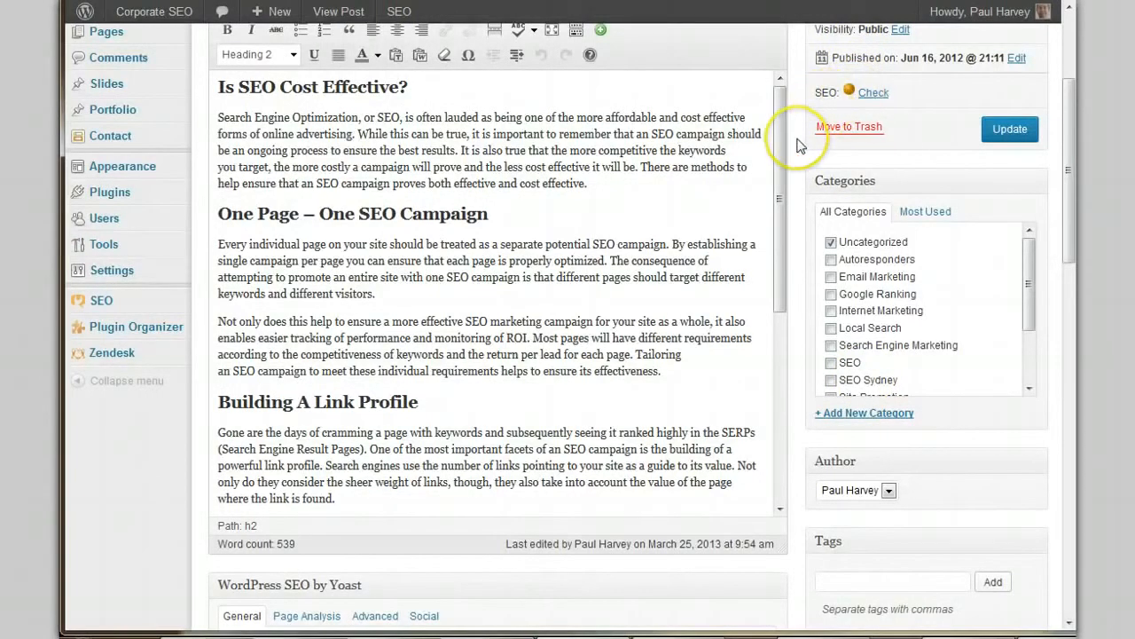
scroll(798, 145, down, 6)
scroll(801, 142, up, 2)
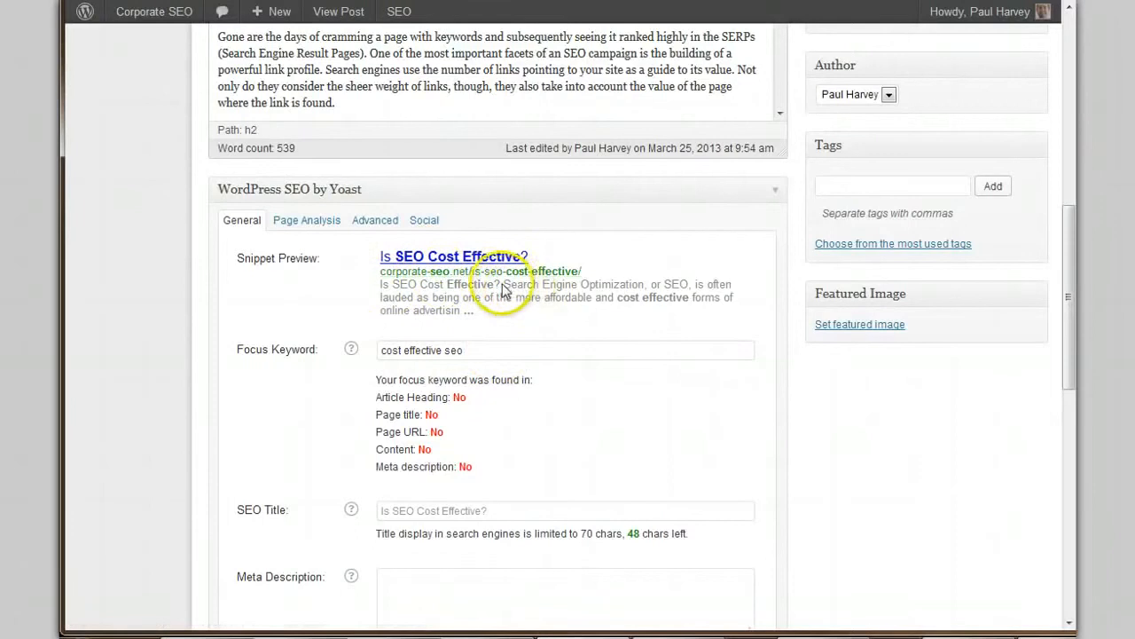
click(480, 353)
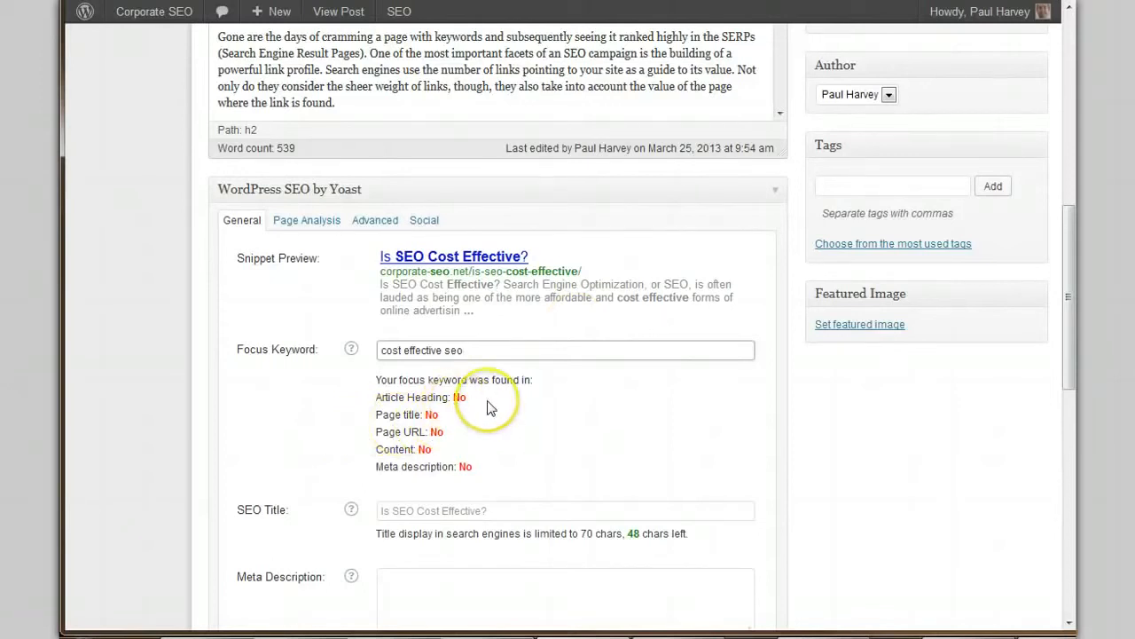
Reword the post title to "Is it Cost Effective SEO?"
scroll(804, 438, up, 7)
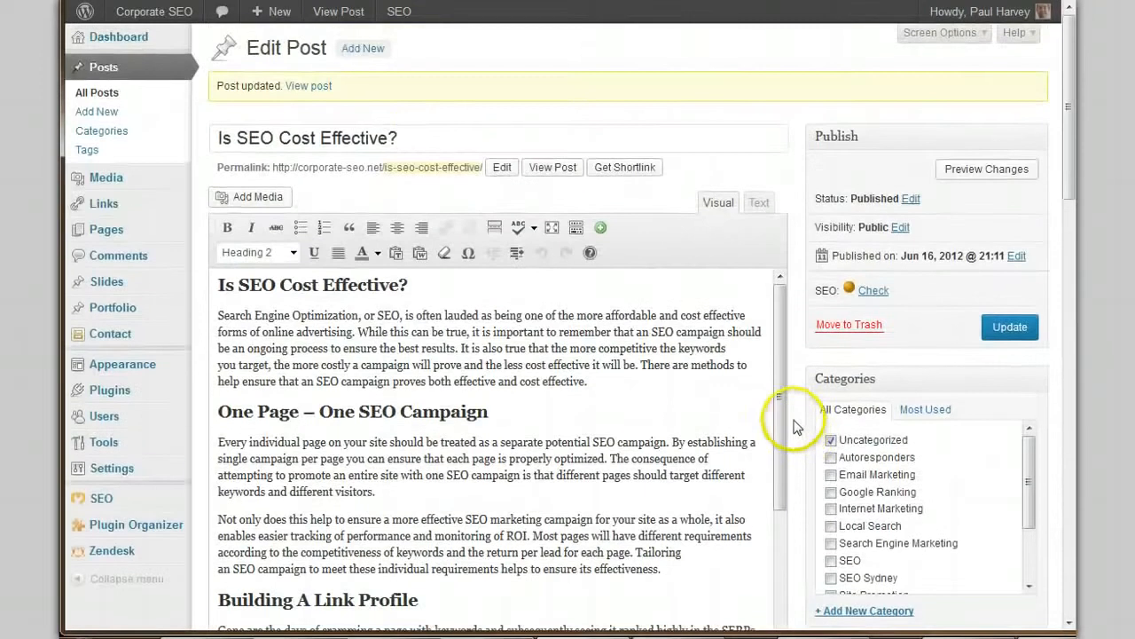
click(262, 138)
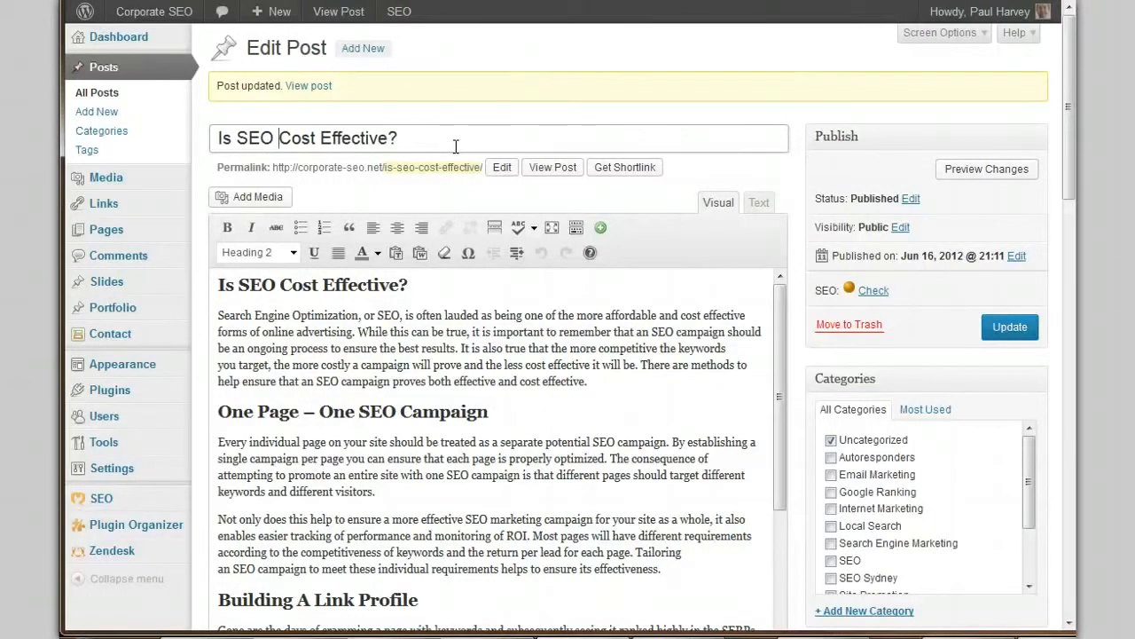
key(Left)
text(SE)
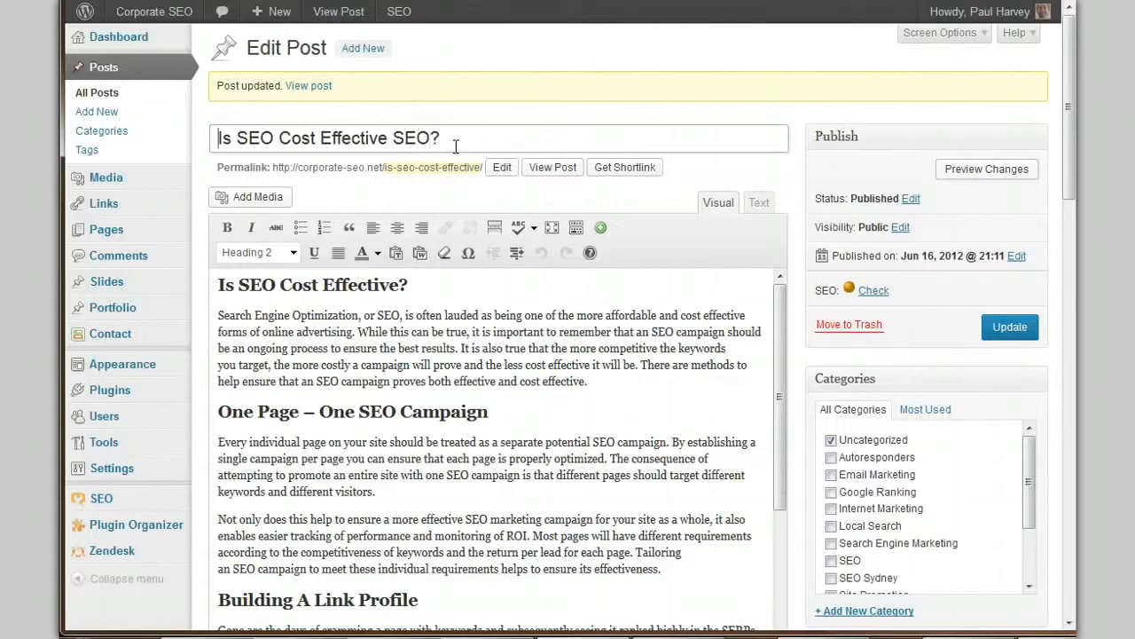
key(ctrl+Right)
key(ctrl+shift+Right)
key(Delete)
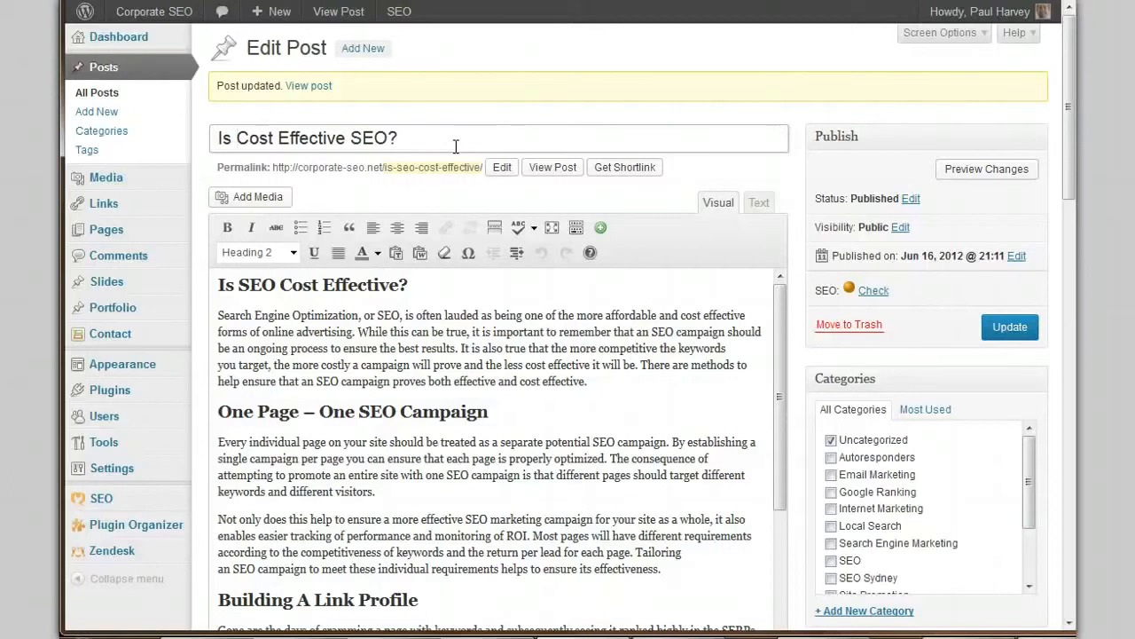
text(it)
key(End)
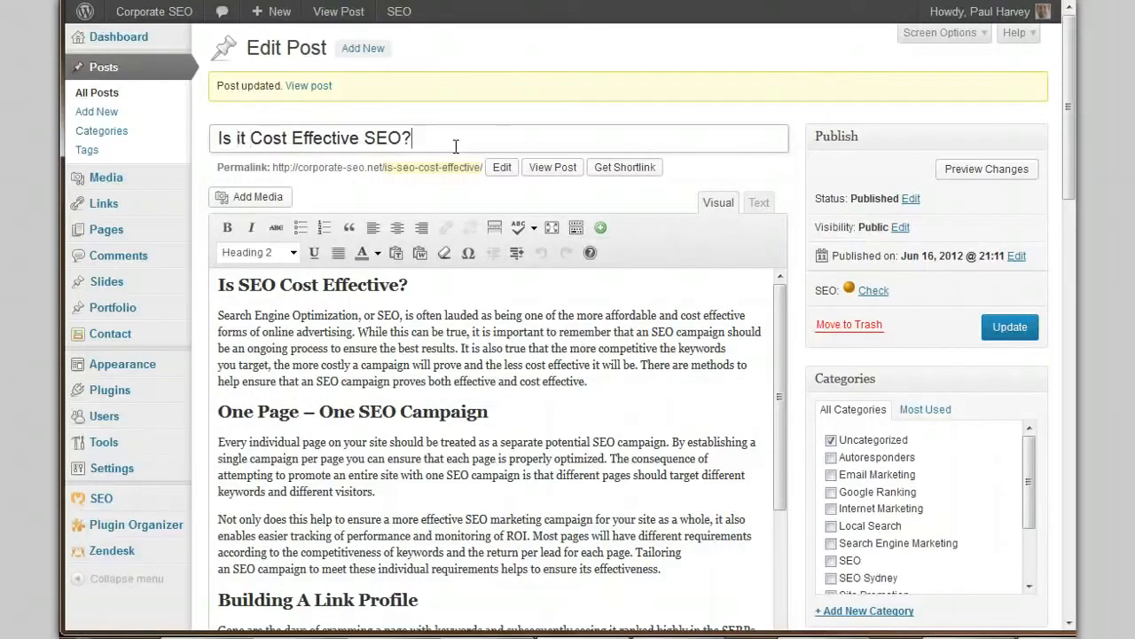
Change the post title to "Is it Cost Effective? SEO in the spotlight."
key(Left)
key(Left)
key(Left)
key(Left)
text(?)
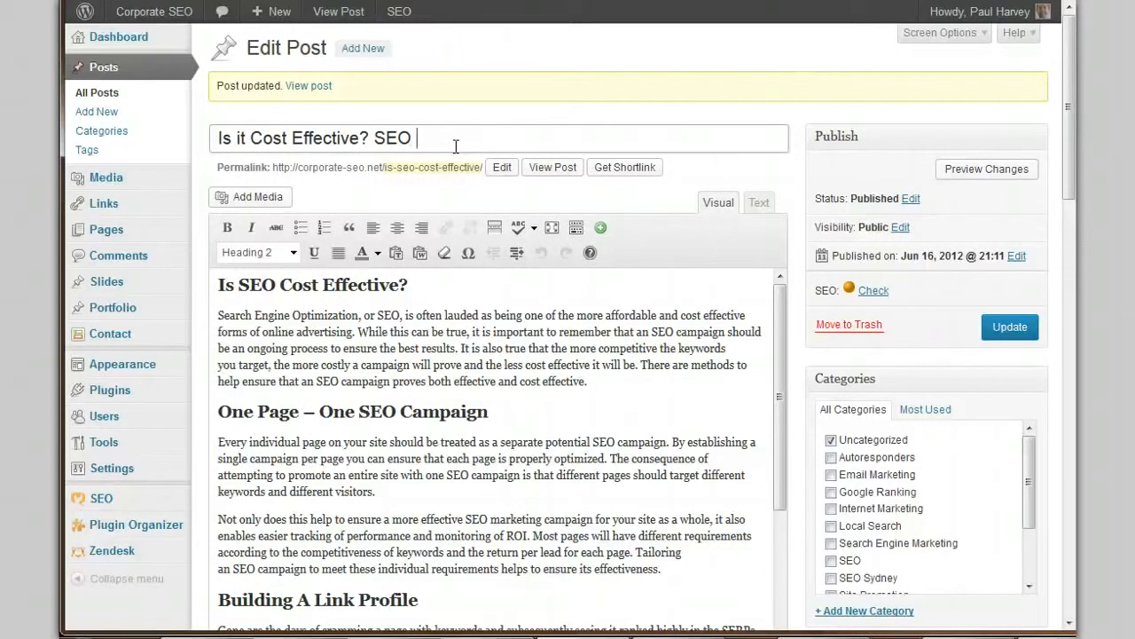
text(tlight.)
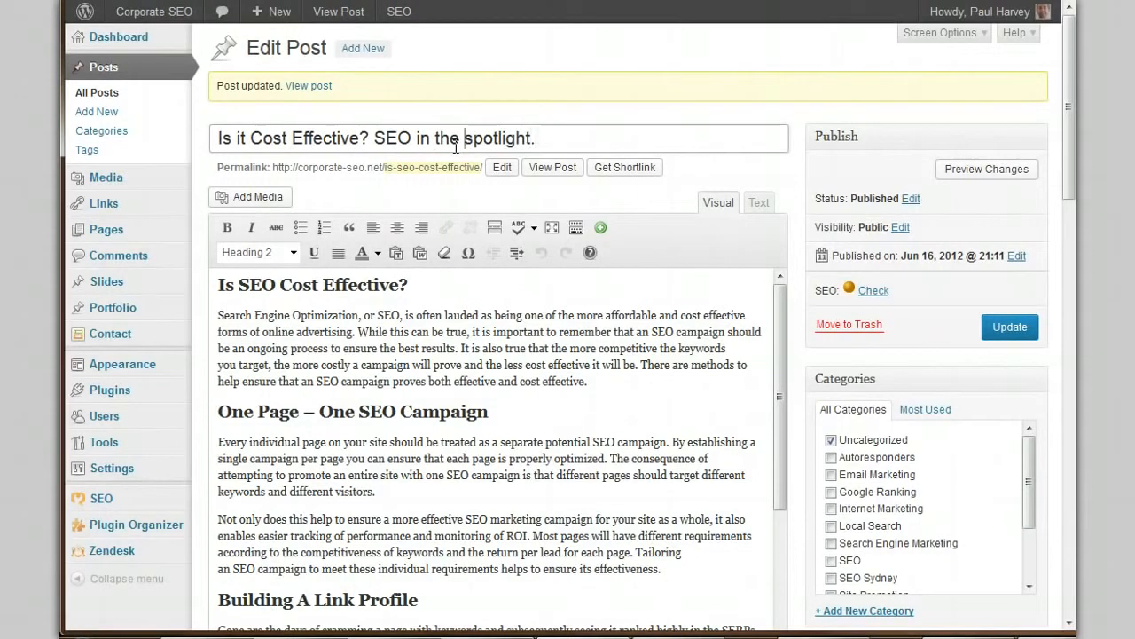
Highlight the phrase "Cost Effective? SEO" in the title and update the post
key(ctrl+Left)
key(ctrl+Left)
key(Left)
key(ctrl+shift+Left)
key(ctrl+shift+Left)
key(ctrl+shift+Left)
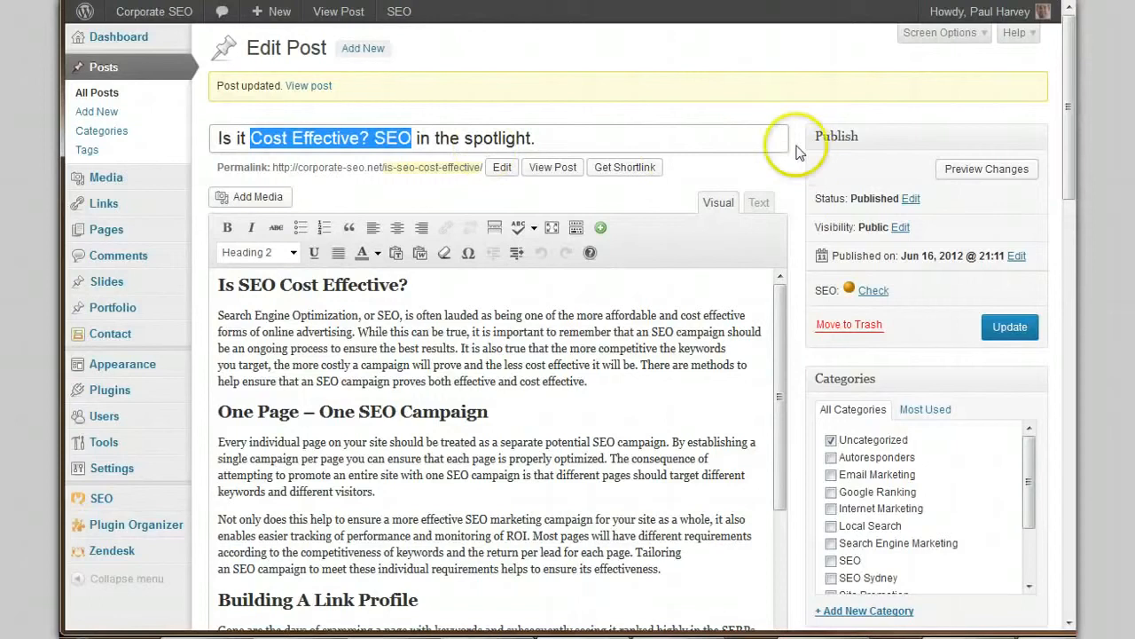
click(1009, 326)
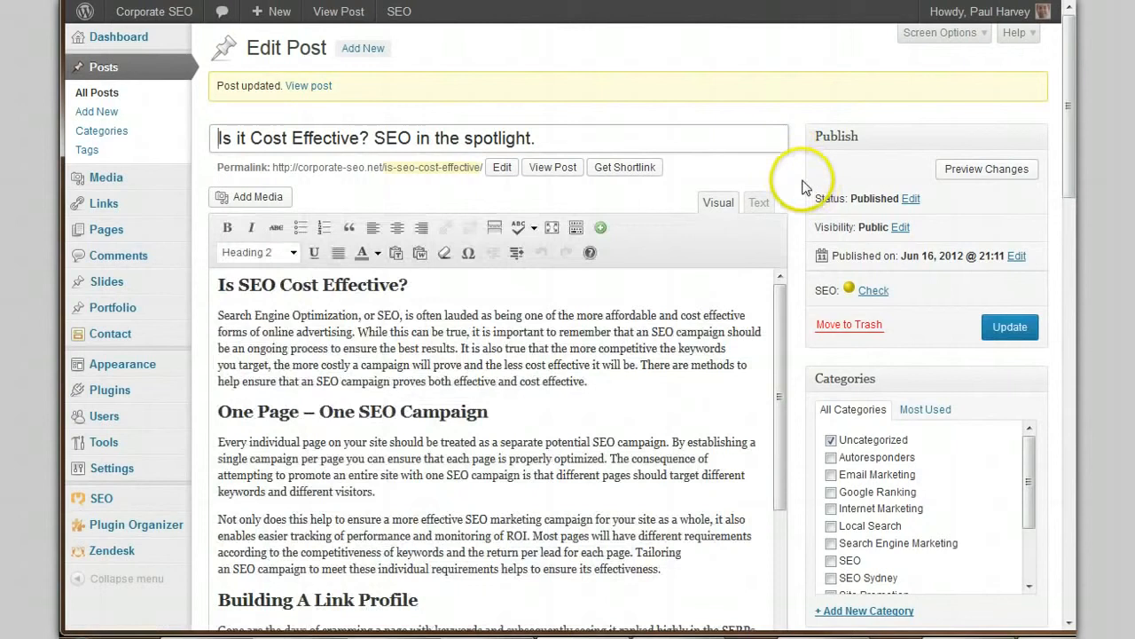
Examine the snippet preview, the focus keyword checks and the word "SEO" in the post's first heading
scroll(795, 180, down, 5)
scroll(807, 191, down, 2)
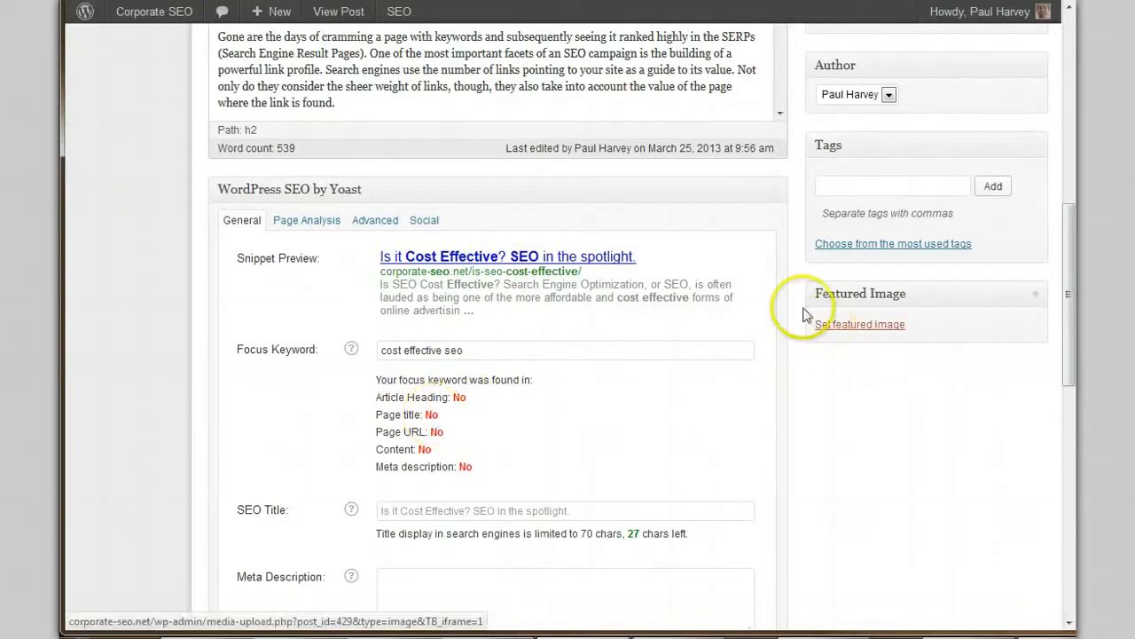
scroll(836, 177, up, 7)
scroll(799, 204, down, 7)
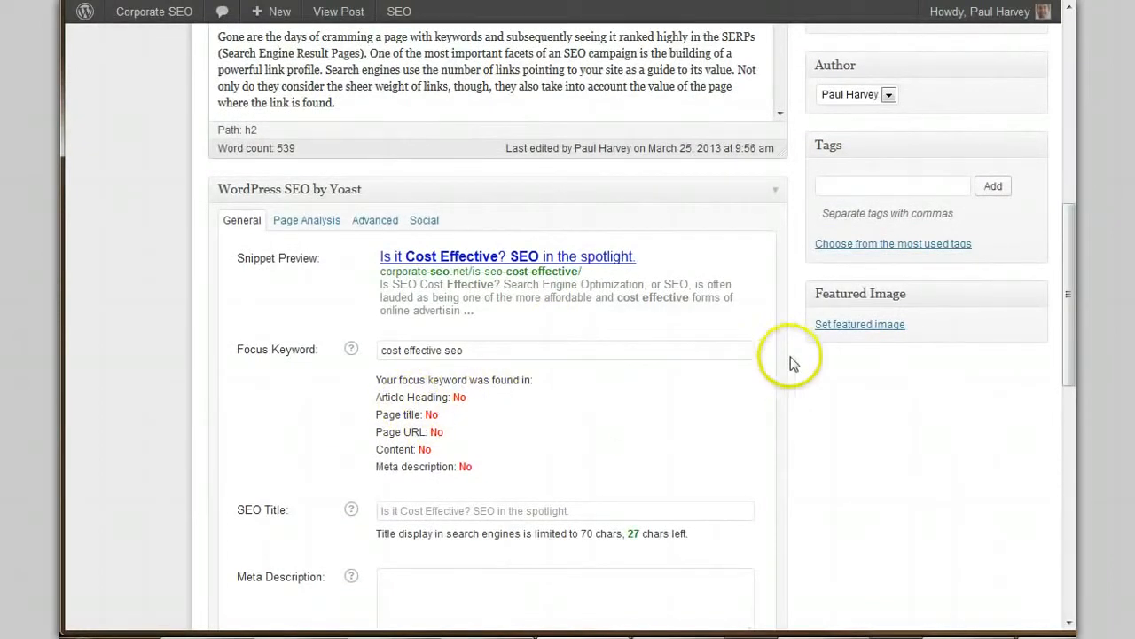
scroll(794, 253, up, 7)
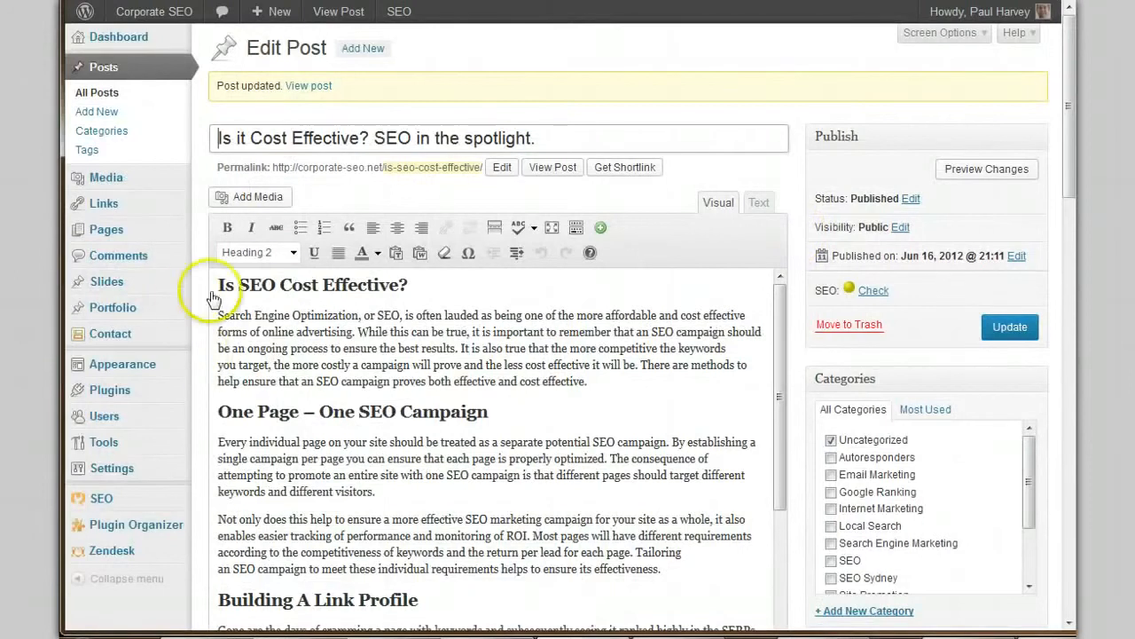
click(240, 286)
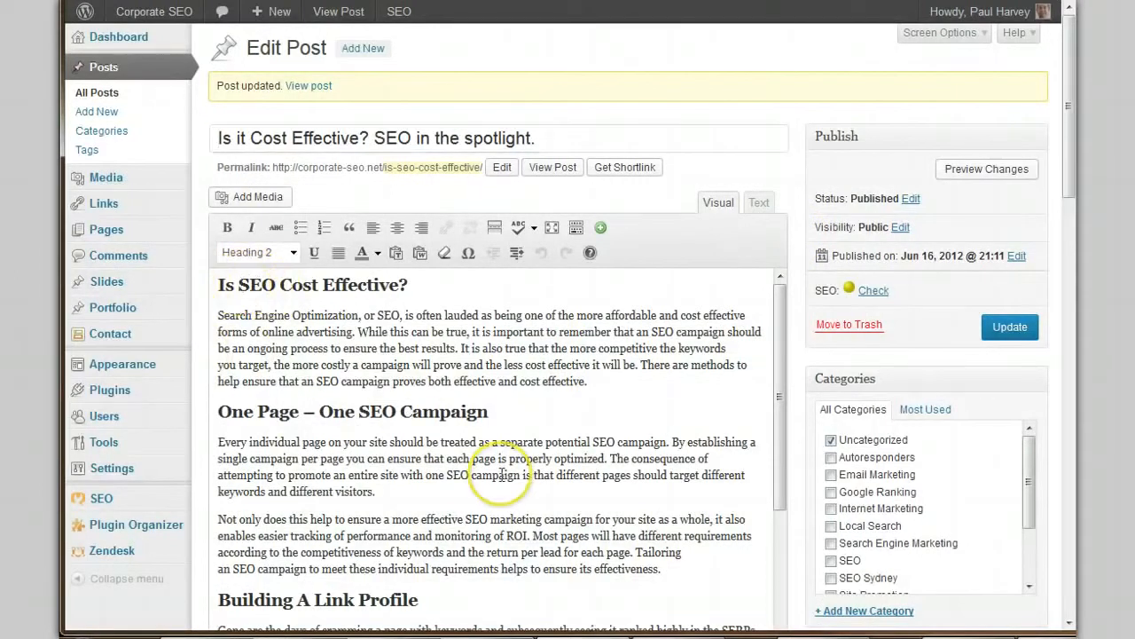
key(ctrl+shift+Right)
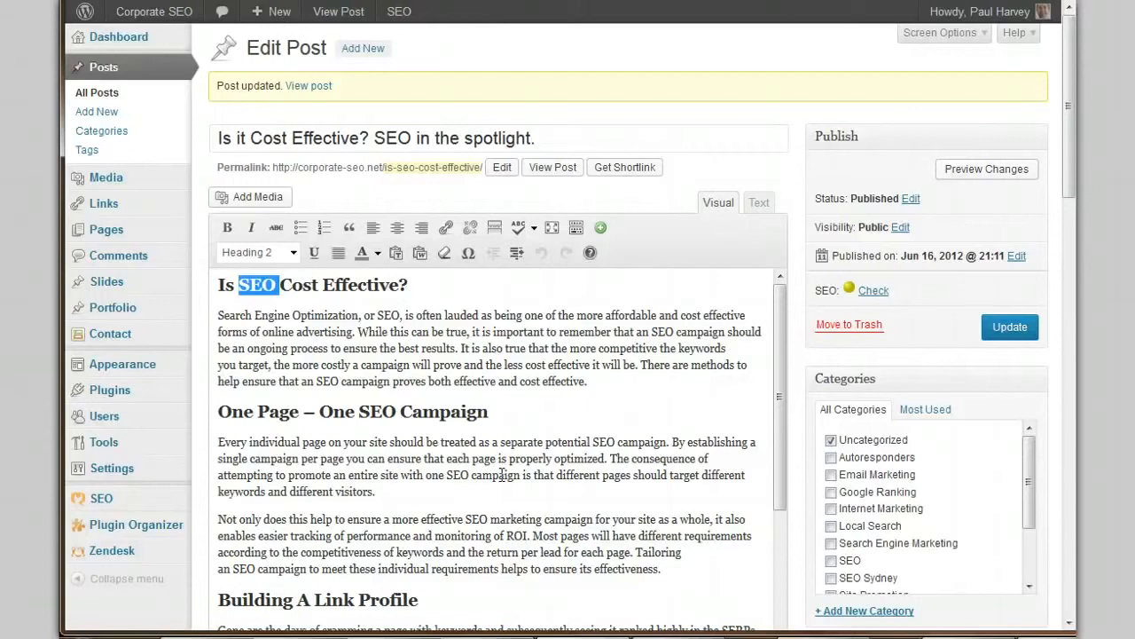
key(Right)
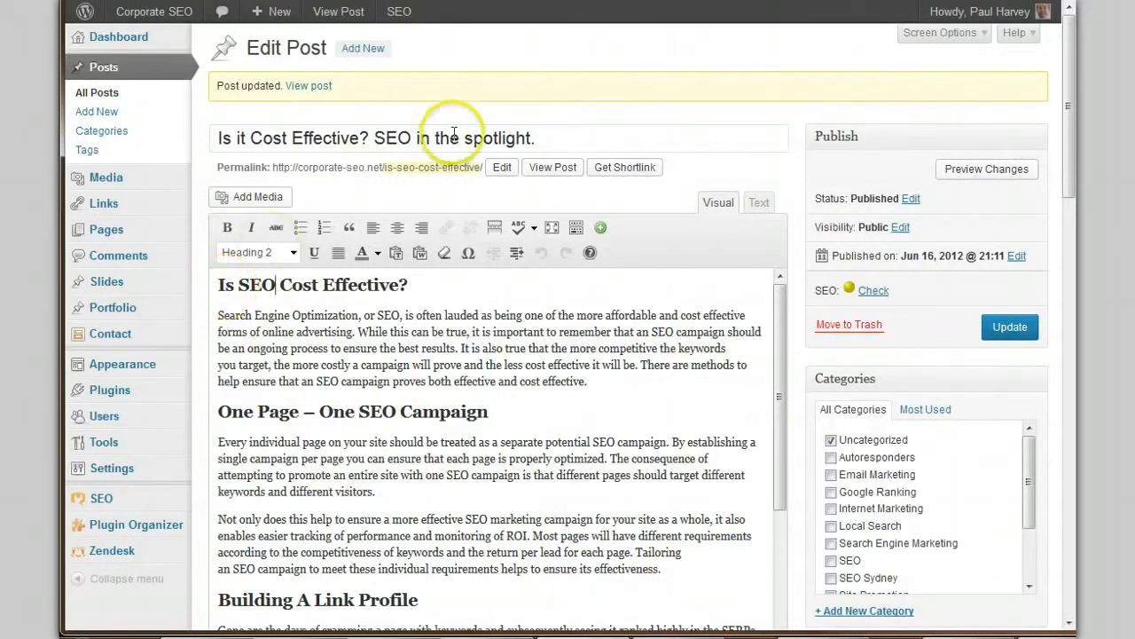
Try to change the post title to "Is it Cost Effective? SEO and your wallet."
click(498, 137)
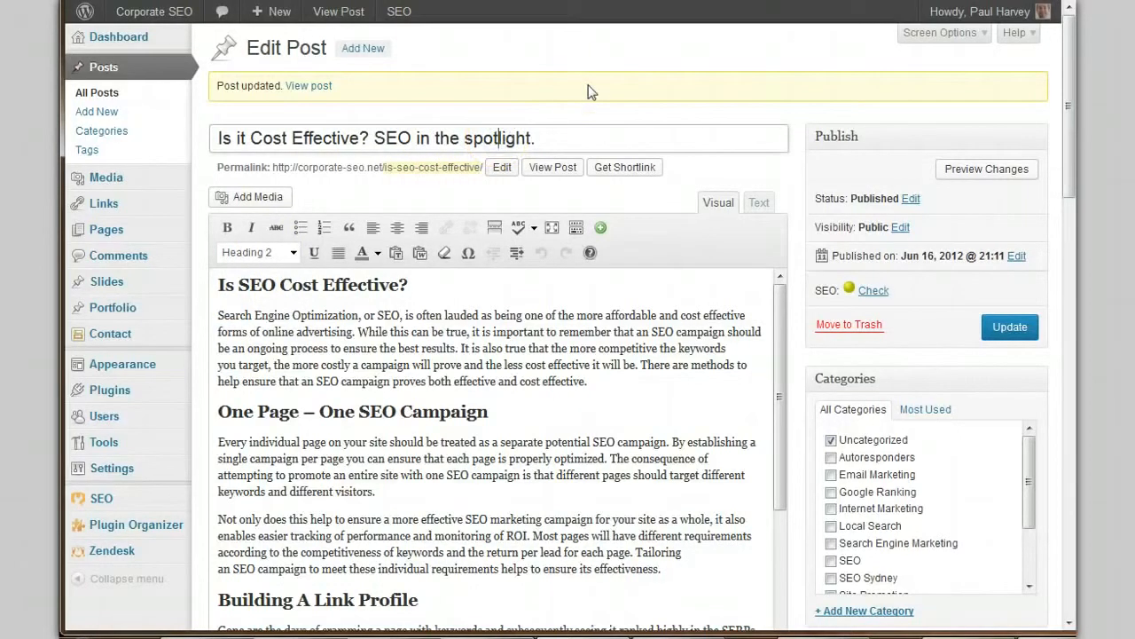
key(ctrl+shift+Left)
key(ctrl+shift+Left)
key(ctrl+shift+Left)
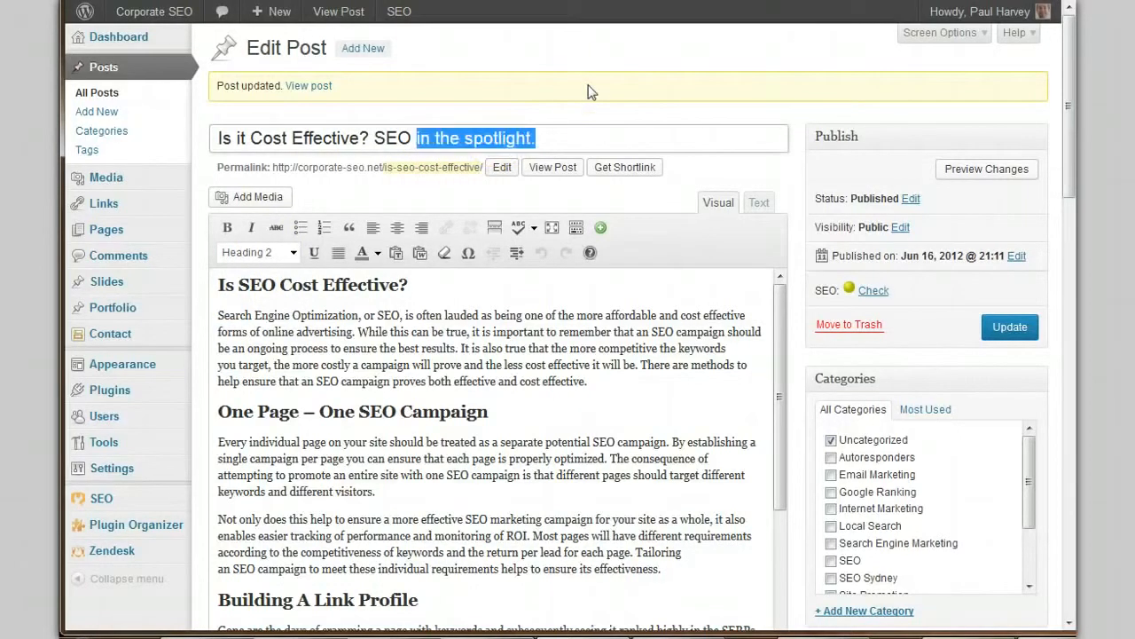
text(and your wa)
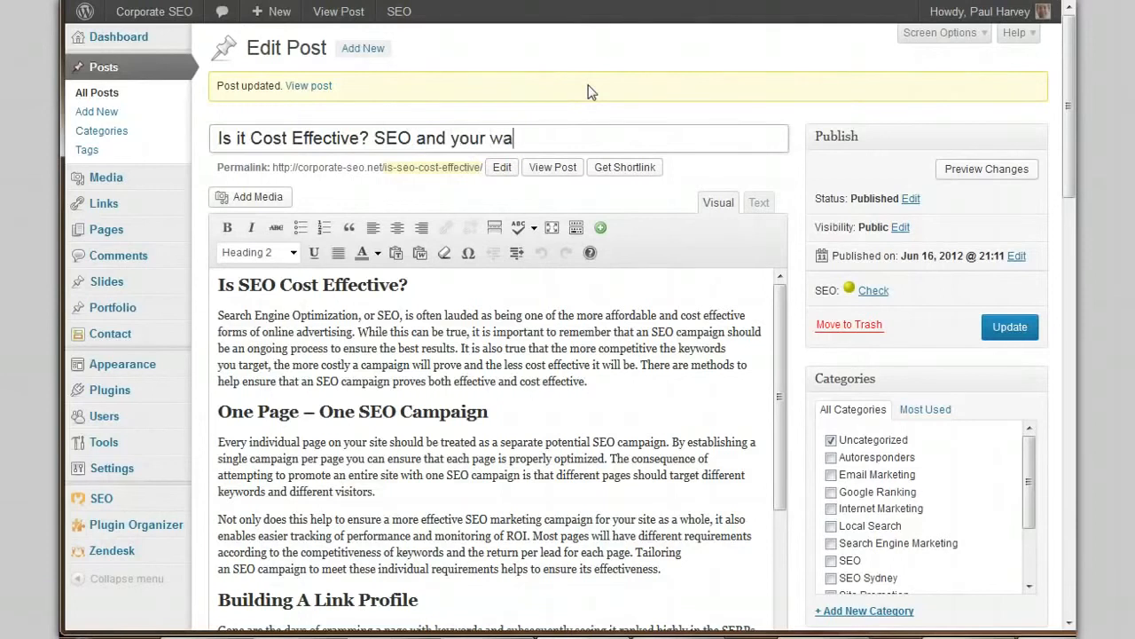
text(llet.)
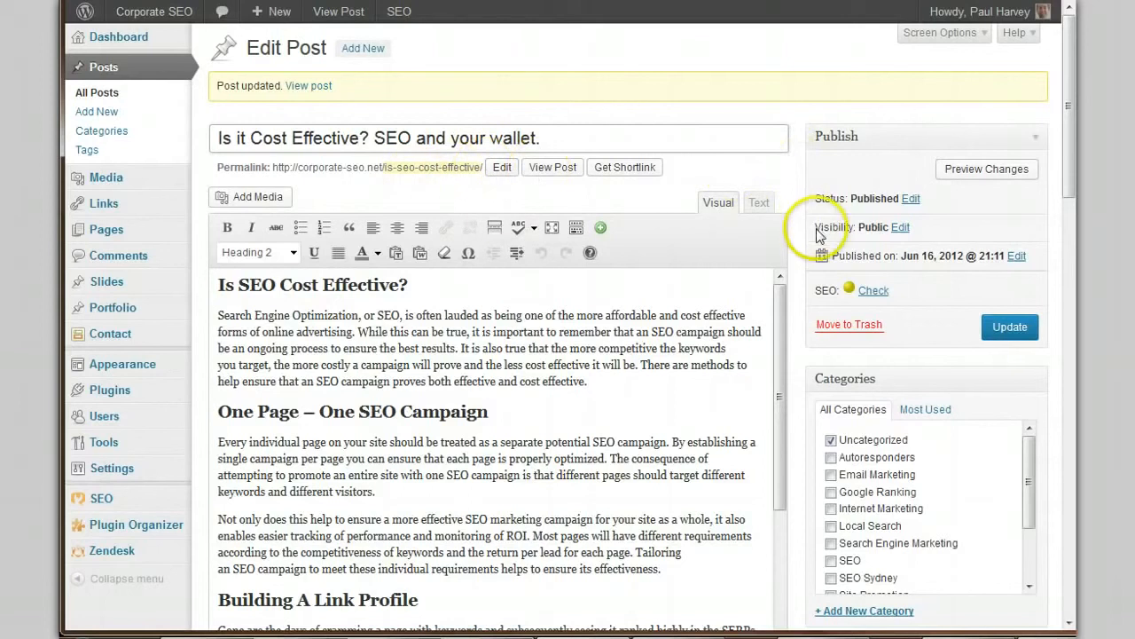
Try to reword the post's permalink slug so that it starts with "cost-effective"
scroll(803, 226, down, 7)
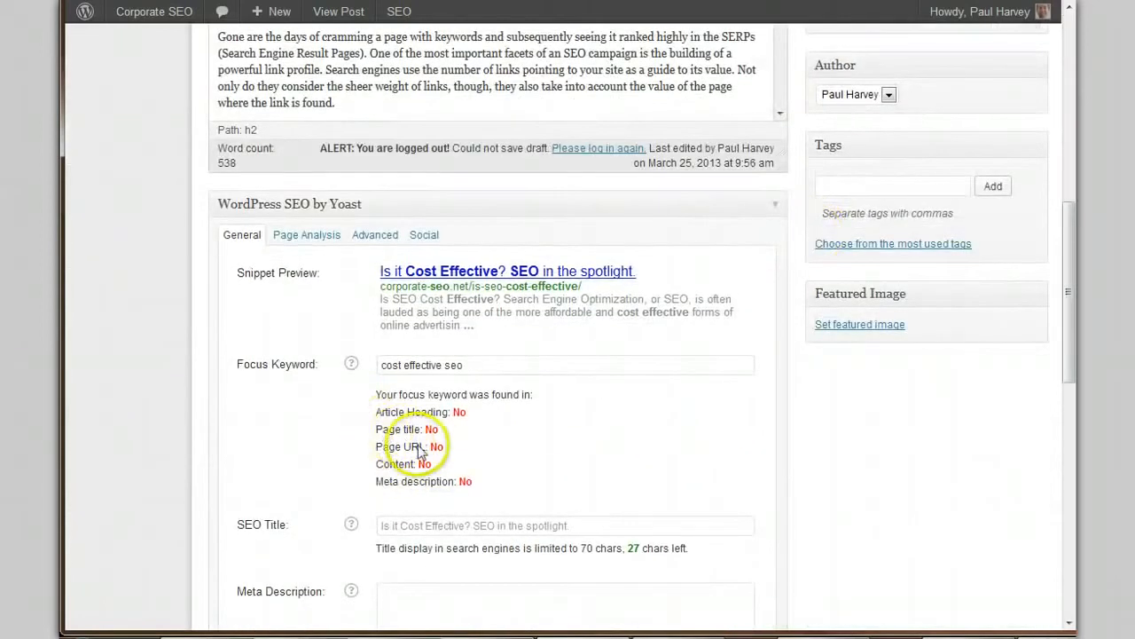
scroll(805, 240, up, 3)
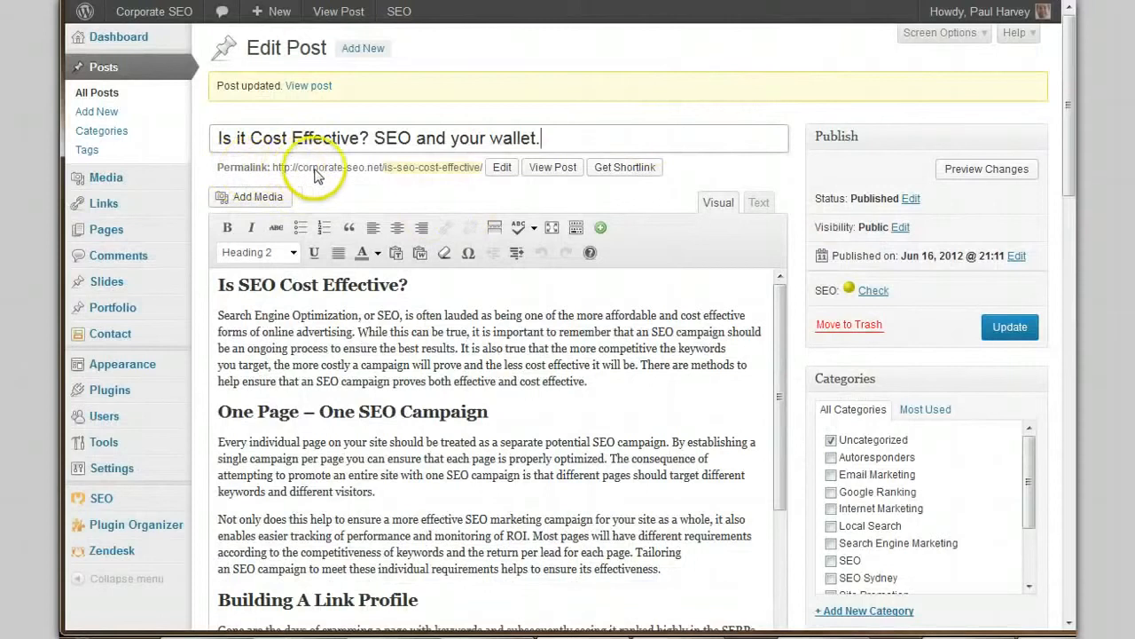
click(506, 171)
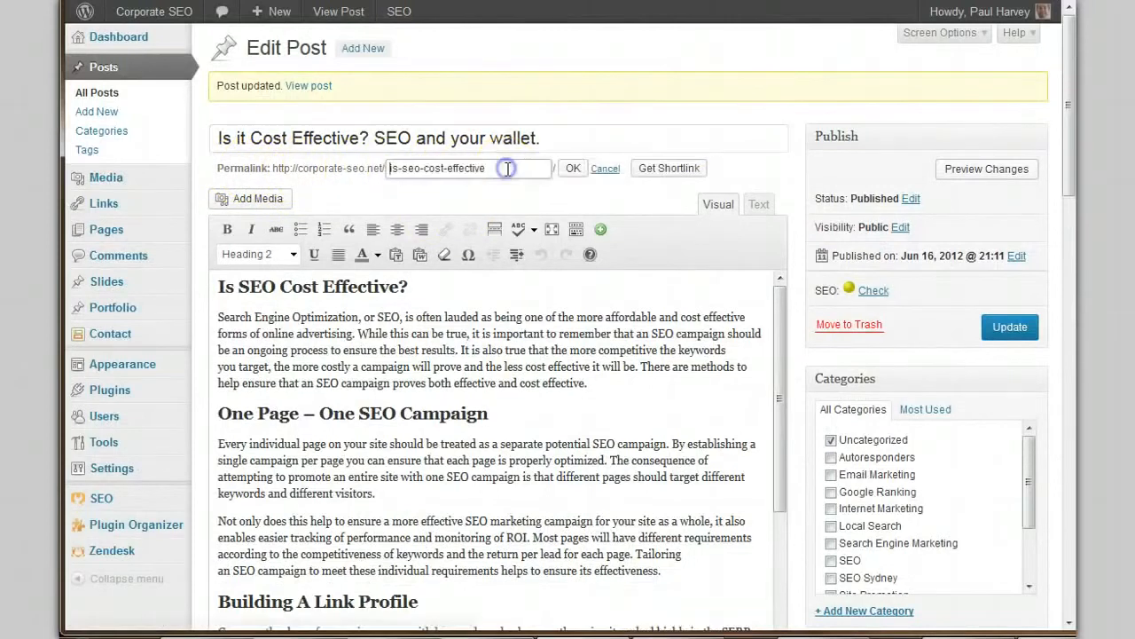
key(Delete)
key(Delete)
key(Delete)
key(Delete)
key(Delete)
key(Delete)
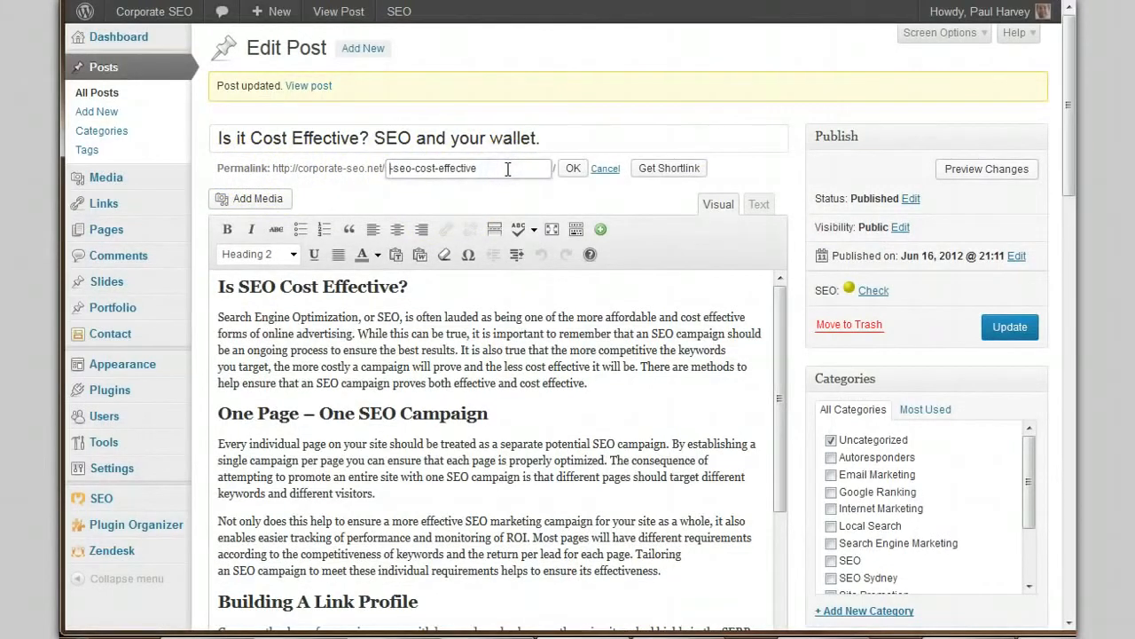
key(Delete)
key(End)
click(572, 169)
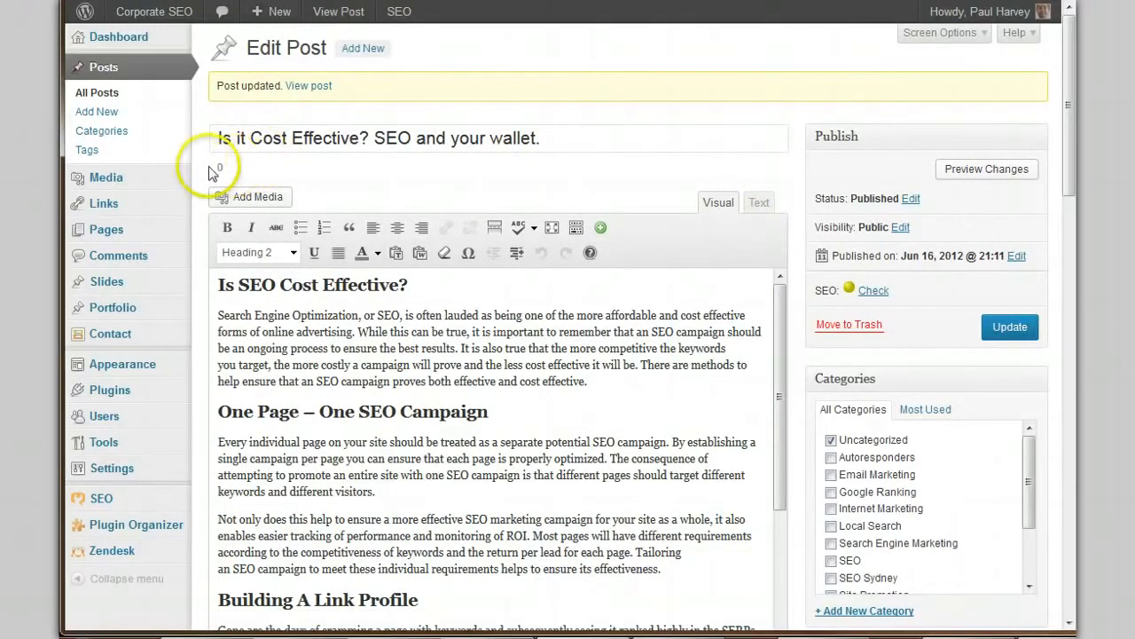
Try to update the post and log back in to the site's admin with the saved login details
click(1017, 334)
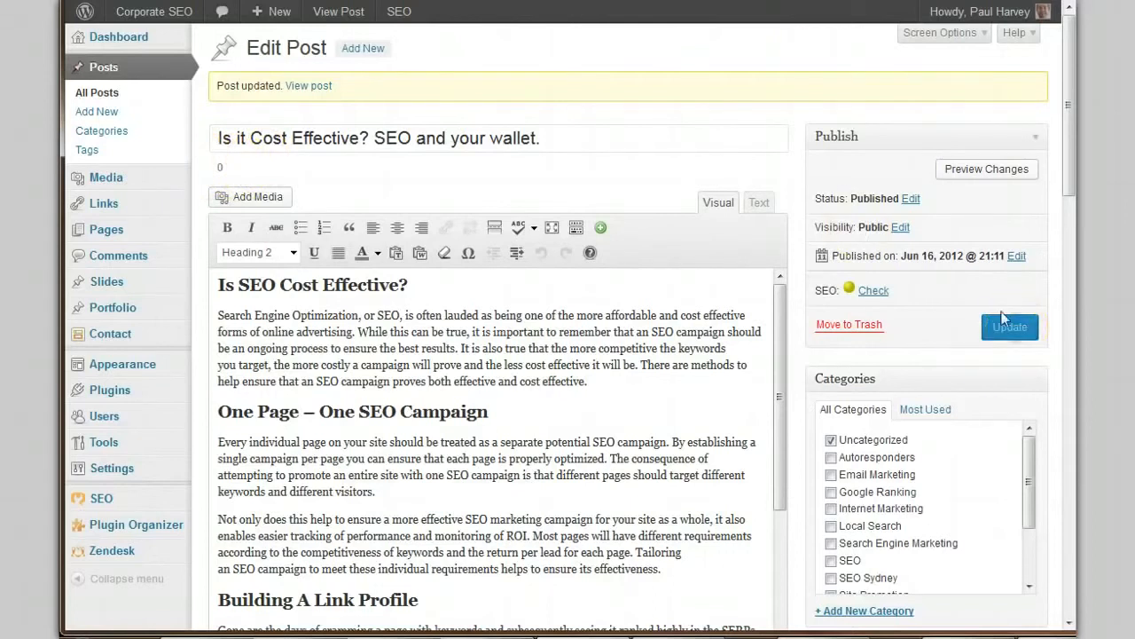
click(816, 55)
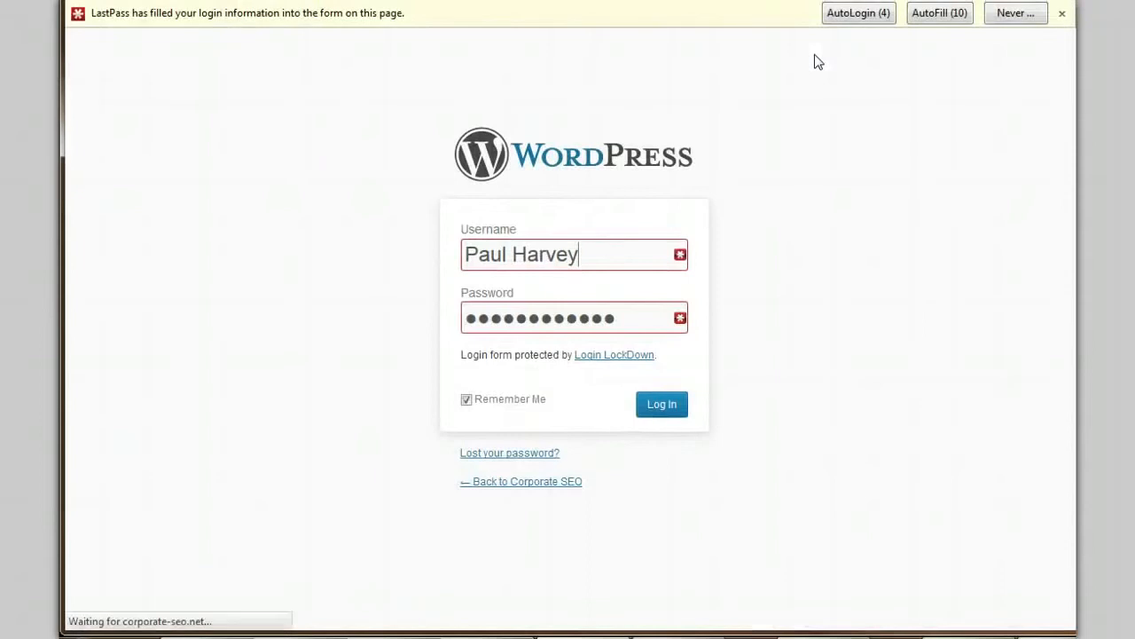
click(843, 165)
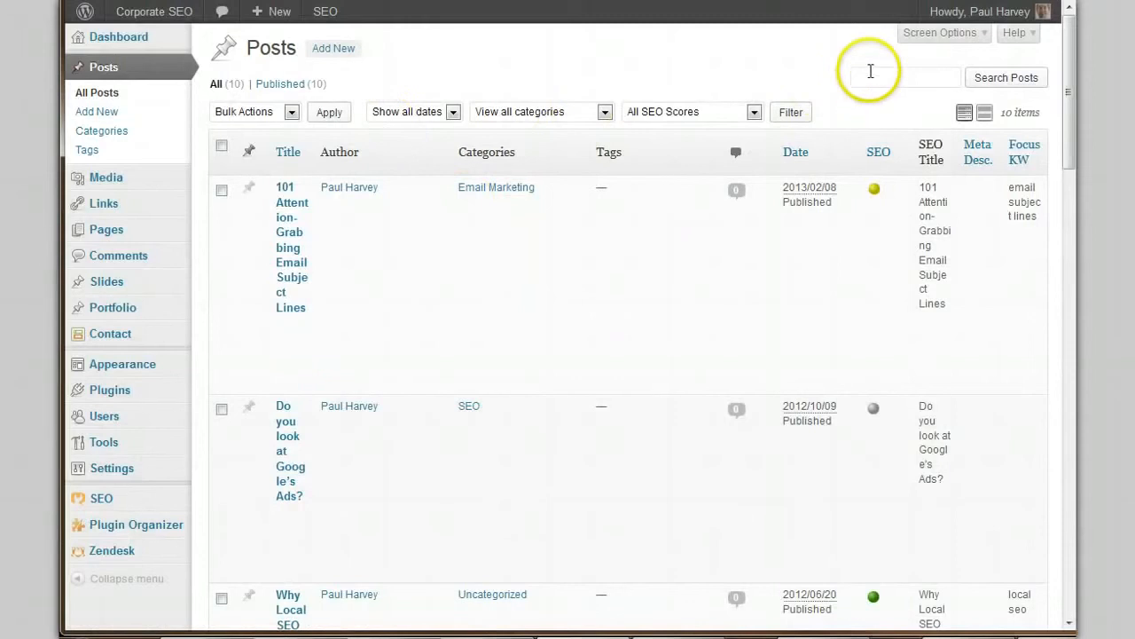
Search the posts for "cost effective" and open "Is it Cost Effective? SEO in the spotlight." for editing
click(858, 73)
text(co)
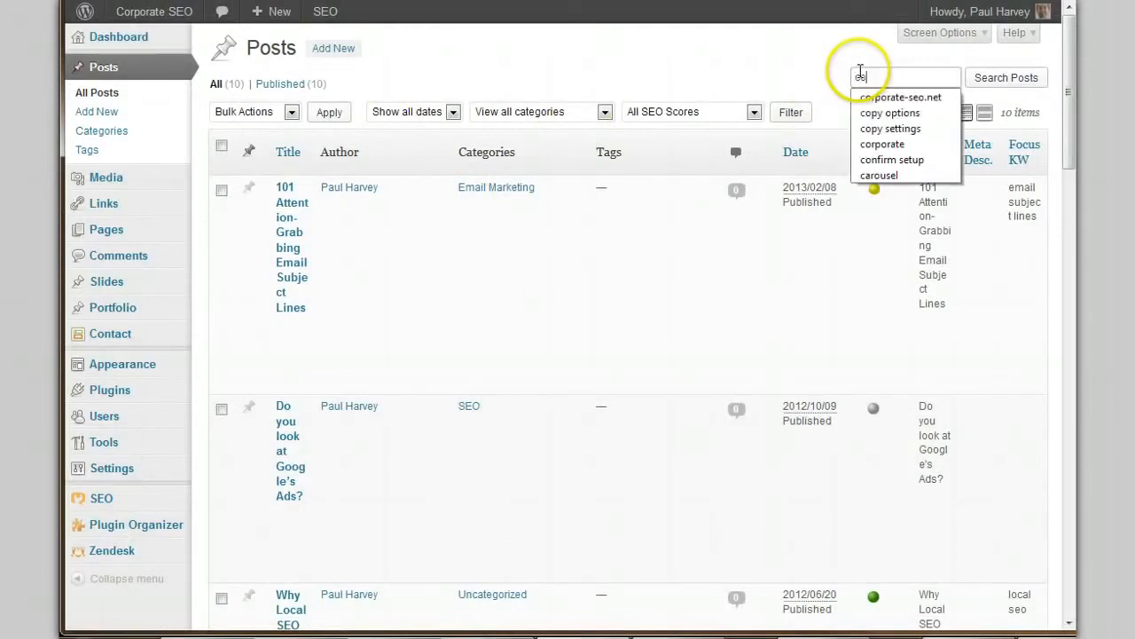
text(st effective)
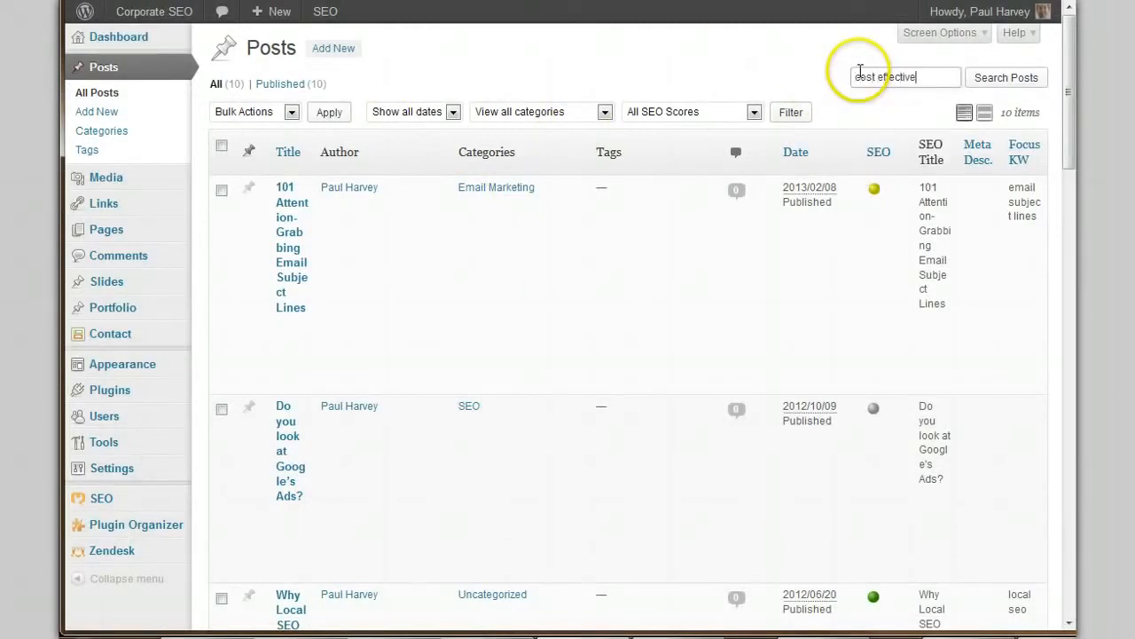
key(Return)
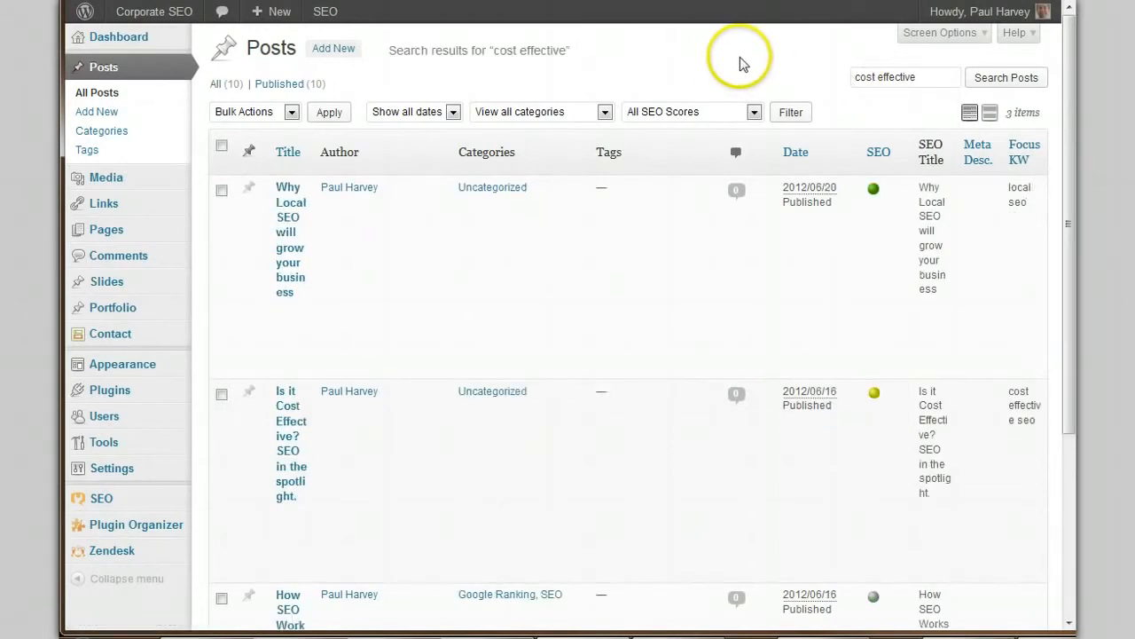
mouse_move(370, 479)
click(288, 463)
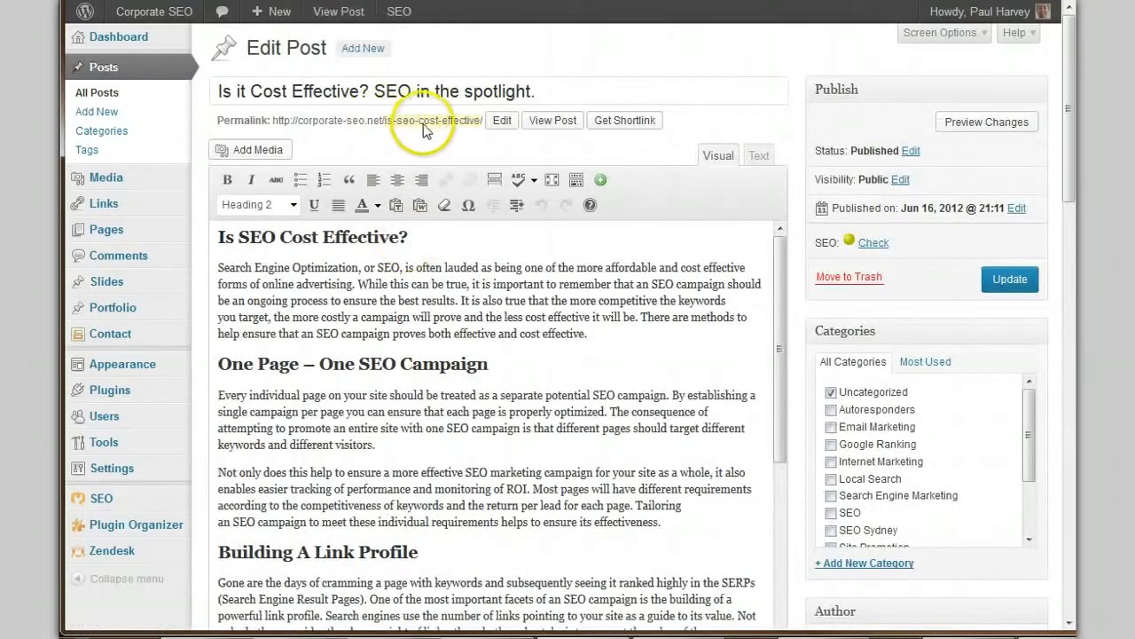
Set the post's permalink slug to cost-effective-seo and update the post
click(502, 122)
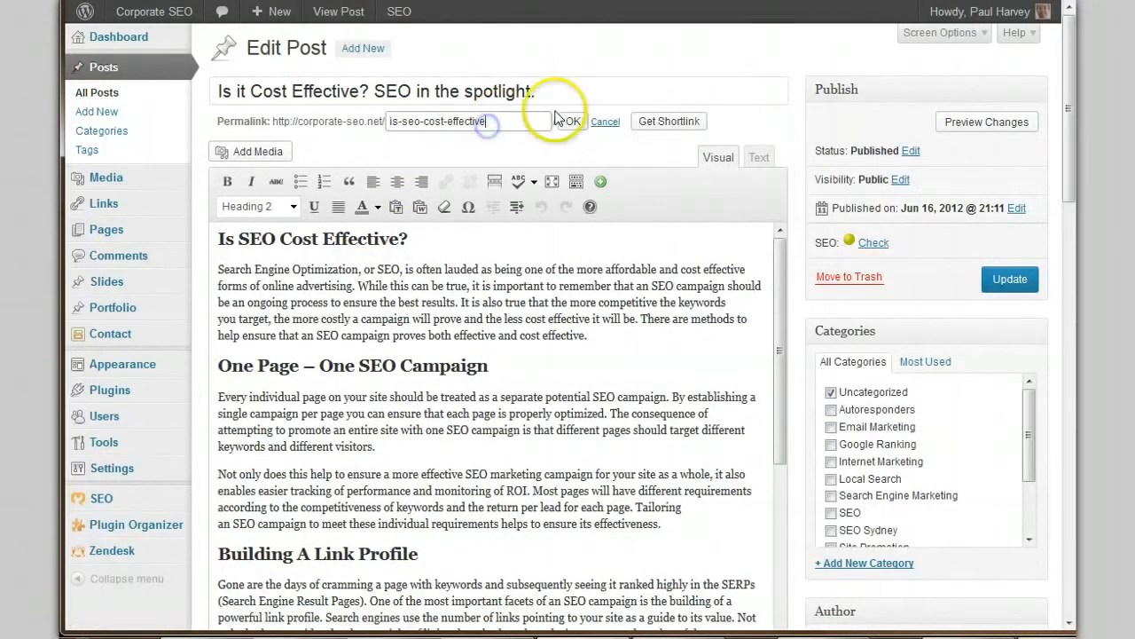
key(Home)
key(Delete)
key(Delete)
key(Delete)
key(Delete)
key(Delete)
key(Delete)
key(Delete)
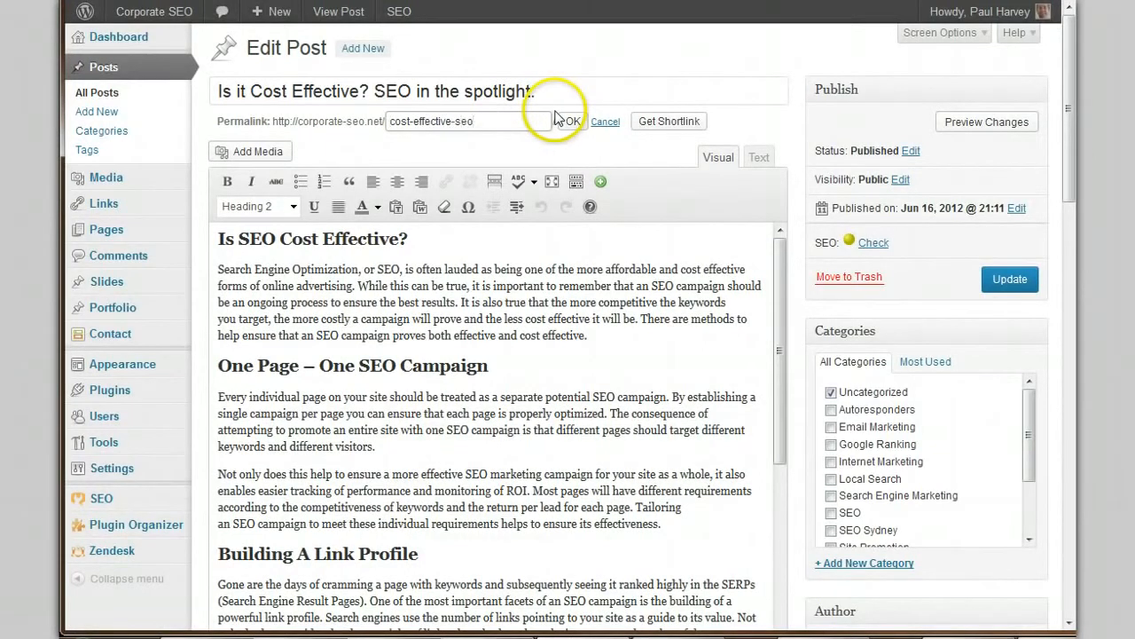
click(572, 120)
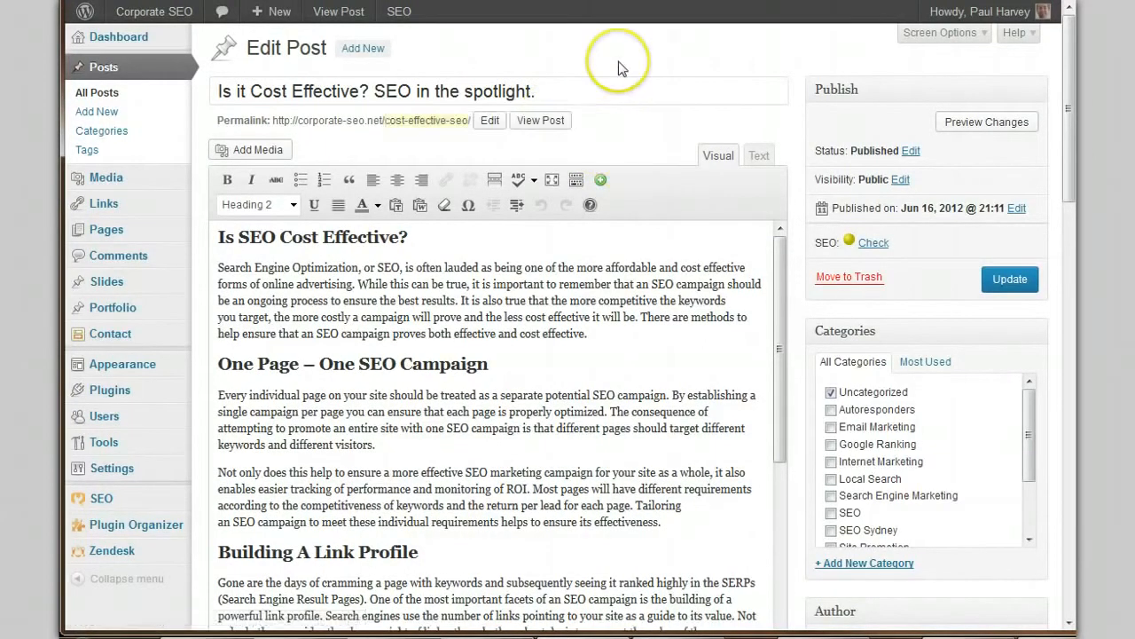
click(1011, 282)
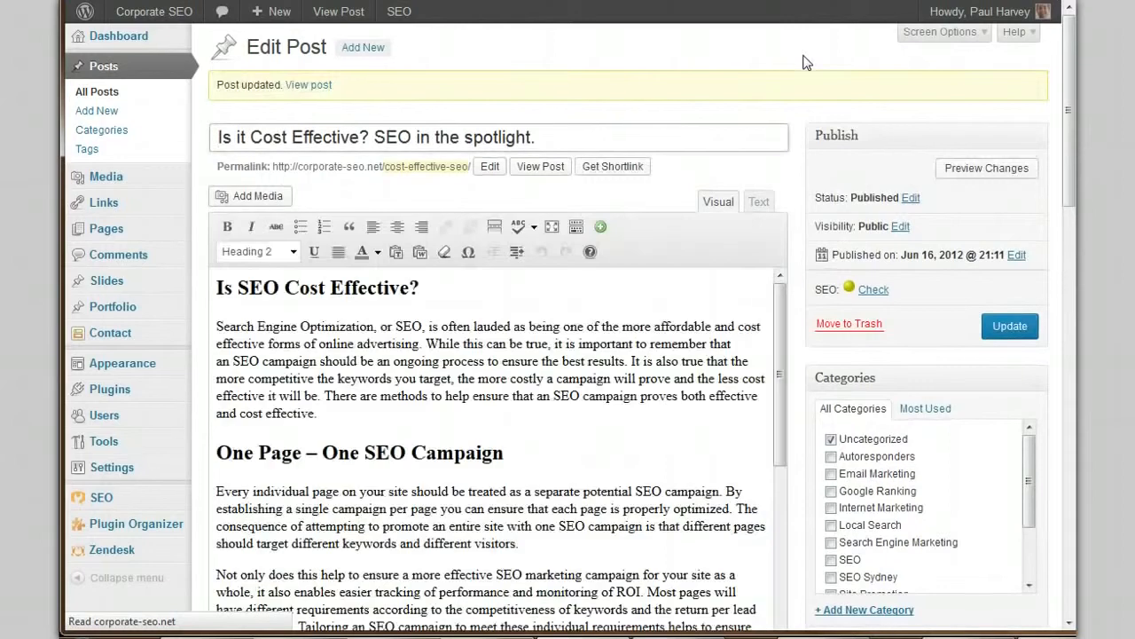
Change "an SEO campaign" in the second sentence of the first paragraph to "a cost effective SEO campaign"
scroll(805, 62, down, 4)
scroll(805, 63, down, 2)
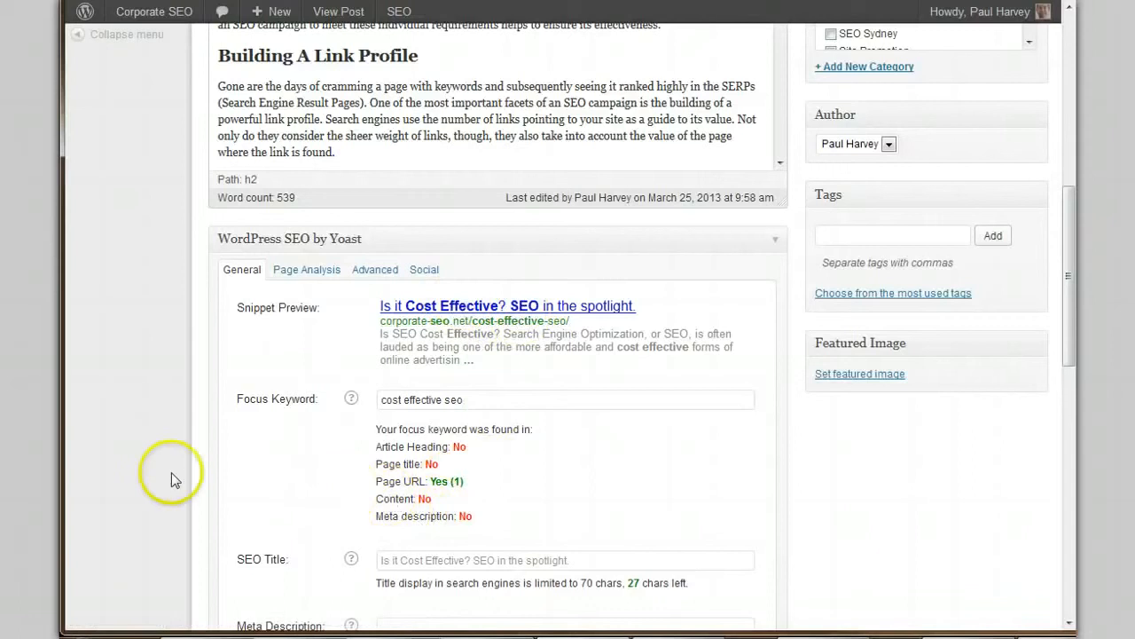
scroll(160, 477, up, 5)
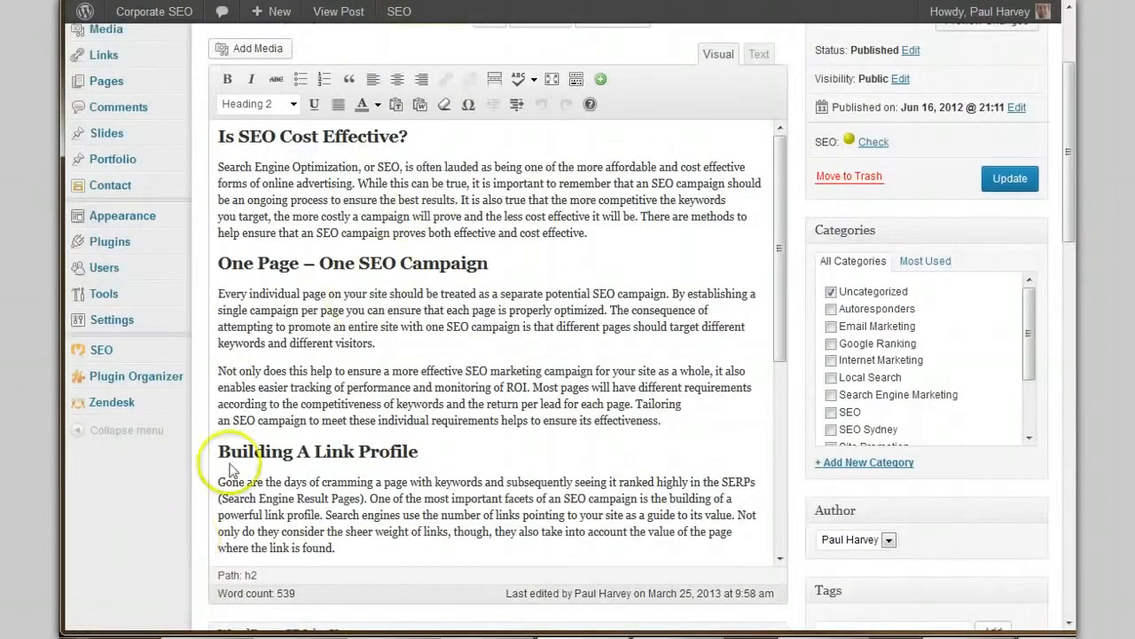
click(440, 166)
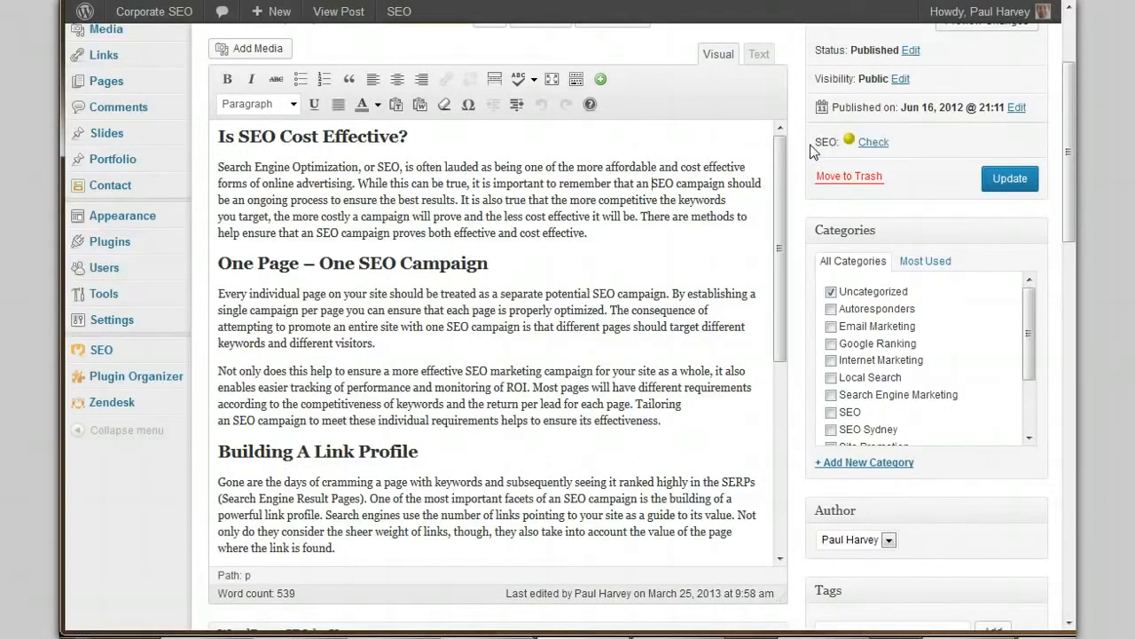
key(BackSpace)
text(Cost Effec)
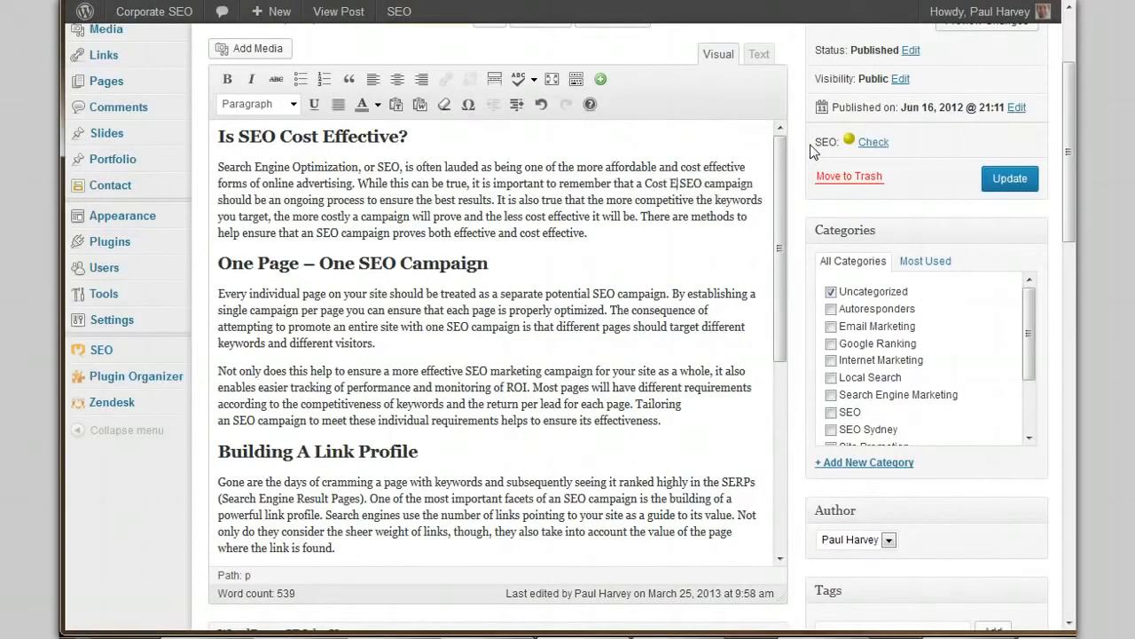
key(ctrl+shift+Left)
key(ctrl+shift+Left)
key(BackSpace)
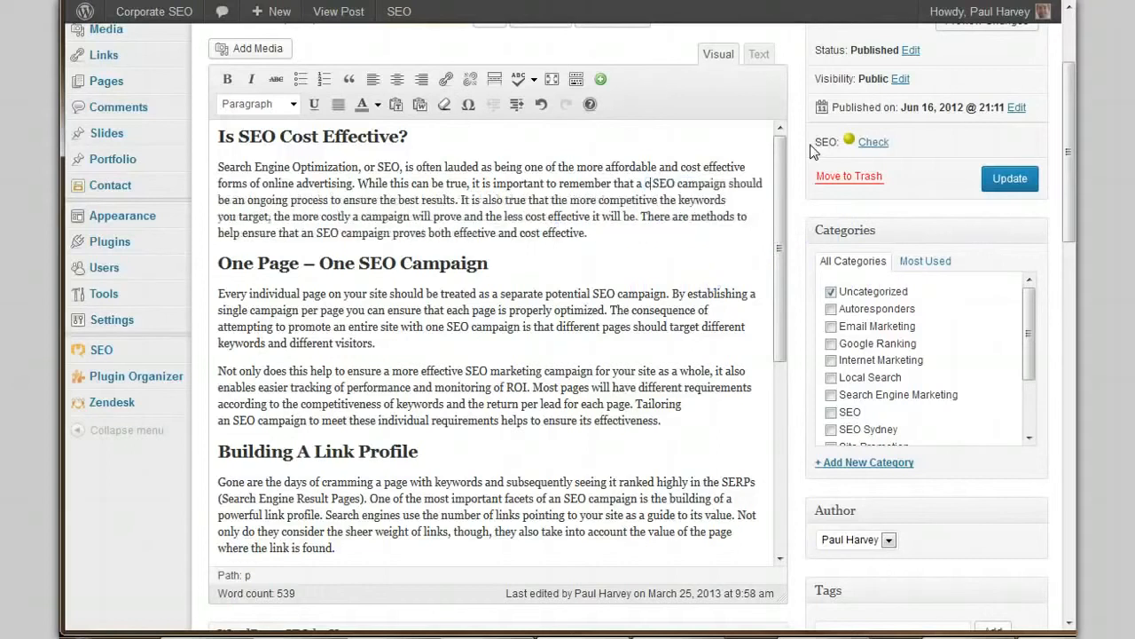
text(cost effective)
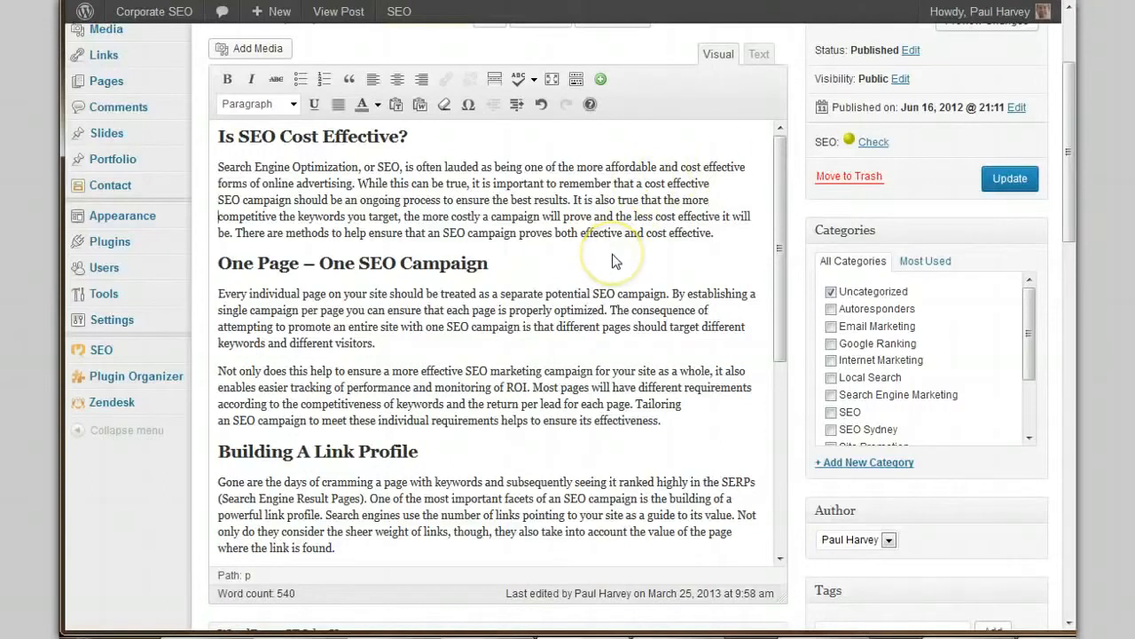
Change "an SEO campaign" in the first paragraph under "Ongoing SEO Work" to "a cost effective SEO campaign"
scroll(612, 260, down, 6)
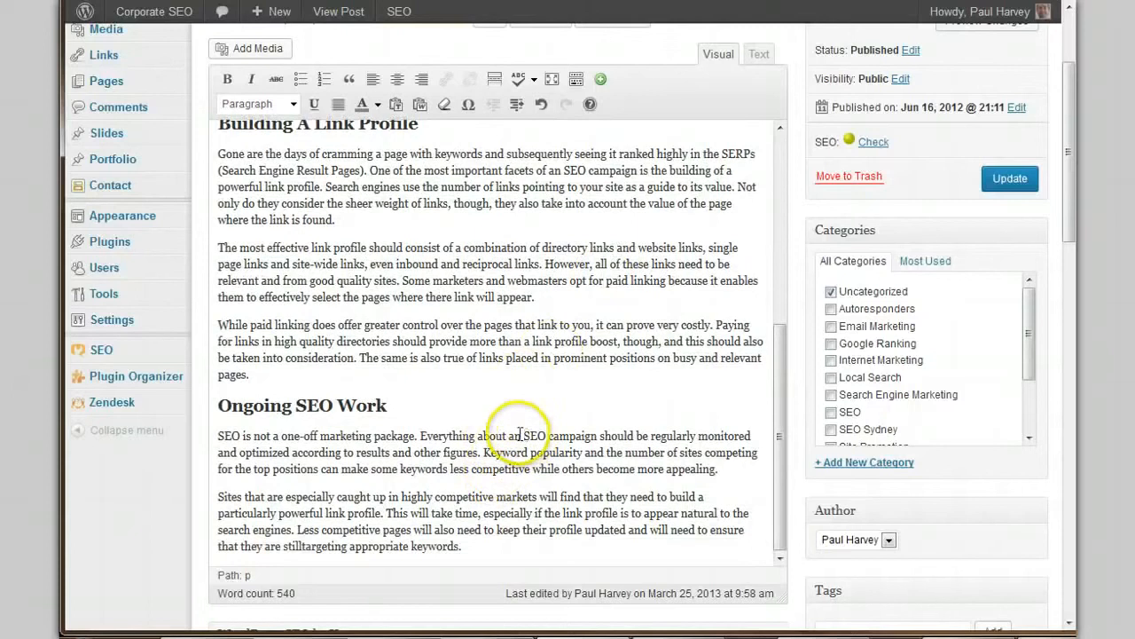
key(BackSpace)
text(cost effec)
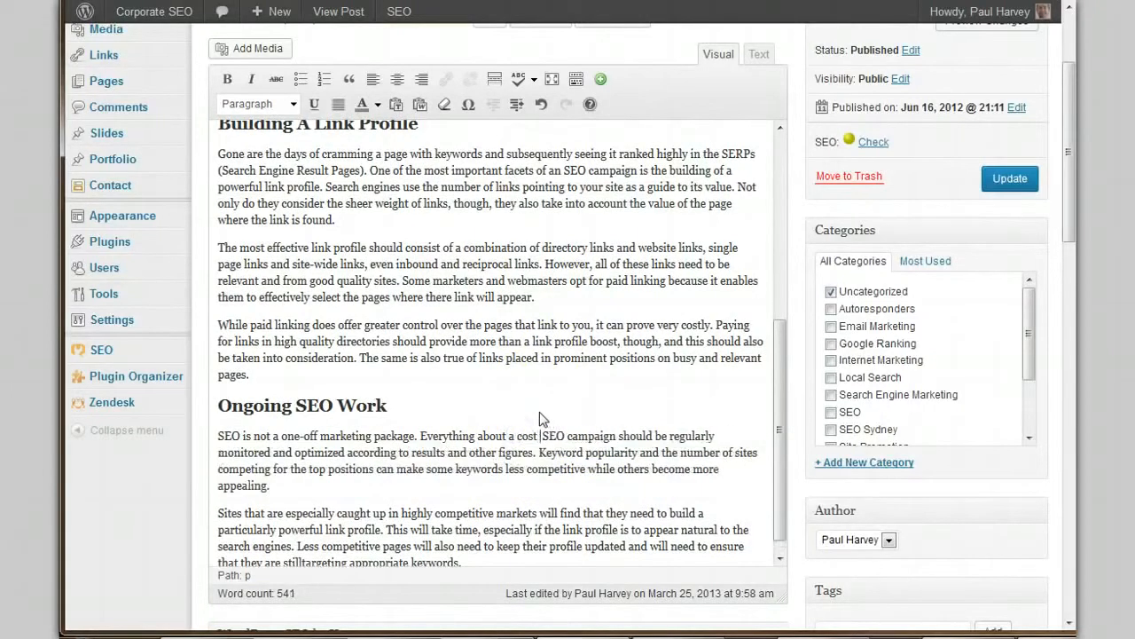
text(tive)
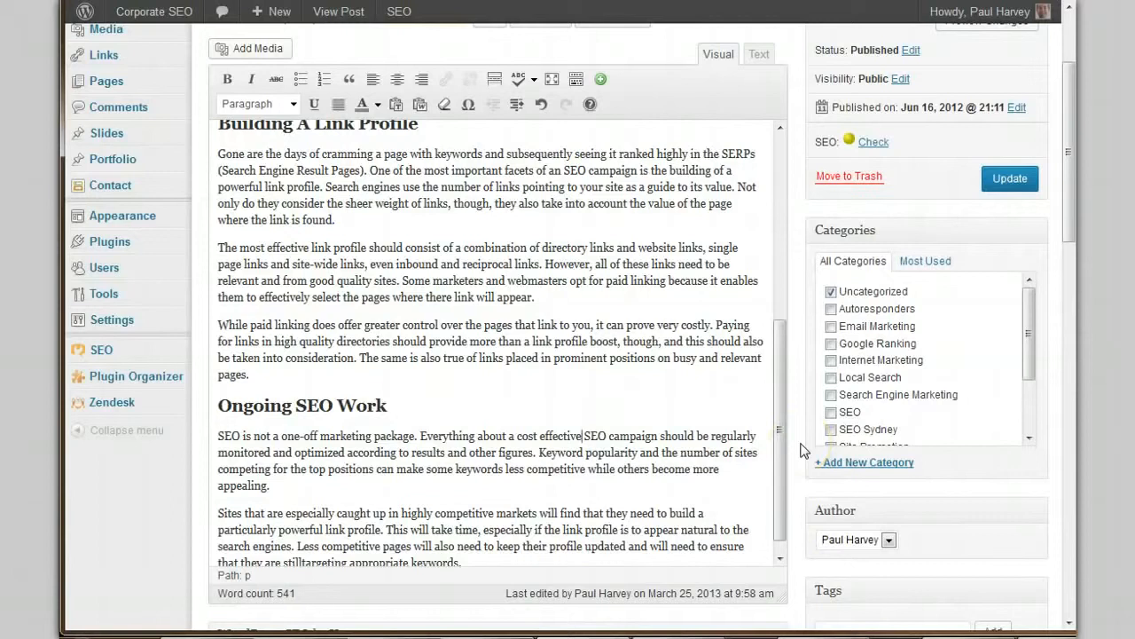
Enter "Cost Effective SEO - is it worth your money?" as the post's SEO title in the WordPress SEO settings
scroll(805, 451, down, 5)
scroll(805, 450, up, 2)
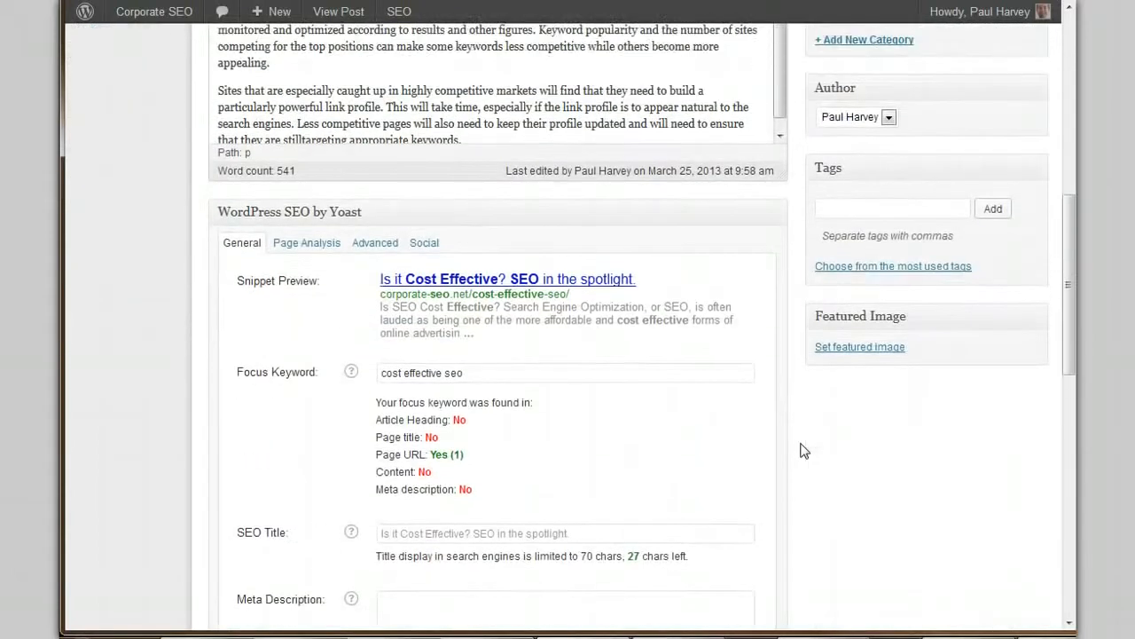
scroll(804, 451, down, 2)
scroll(805, 450, down, 2)
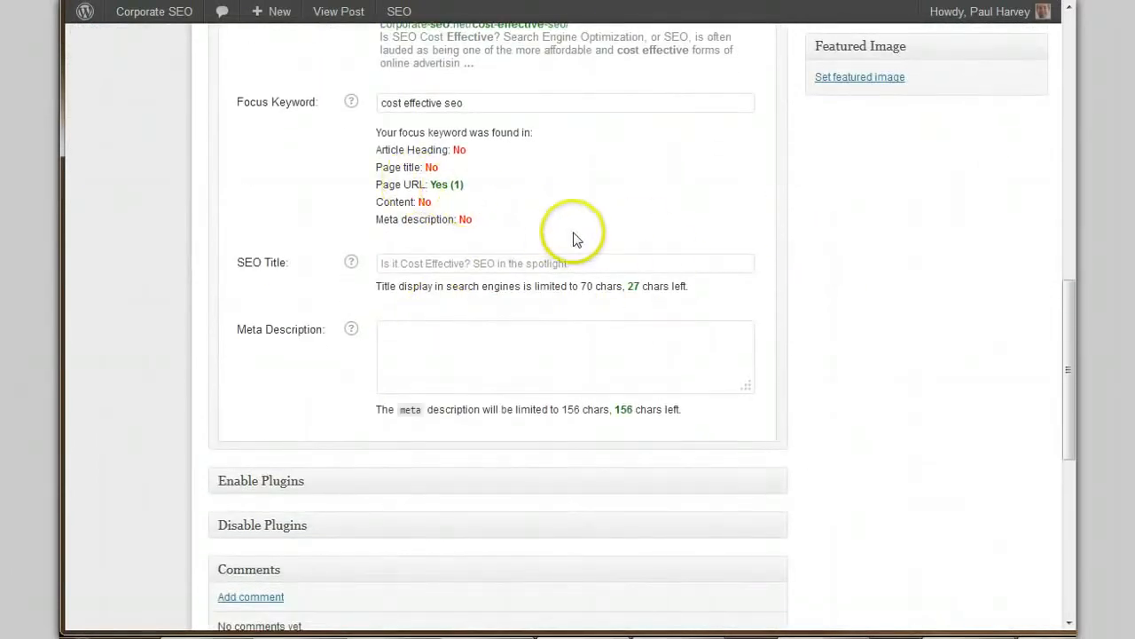
click(408, 204)
drag(409, 204, 433, 203)
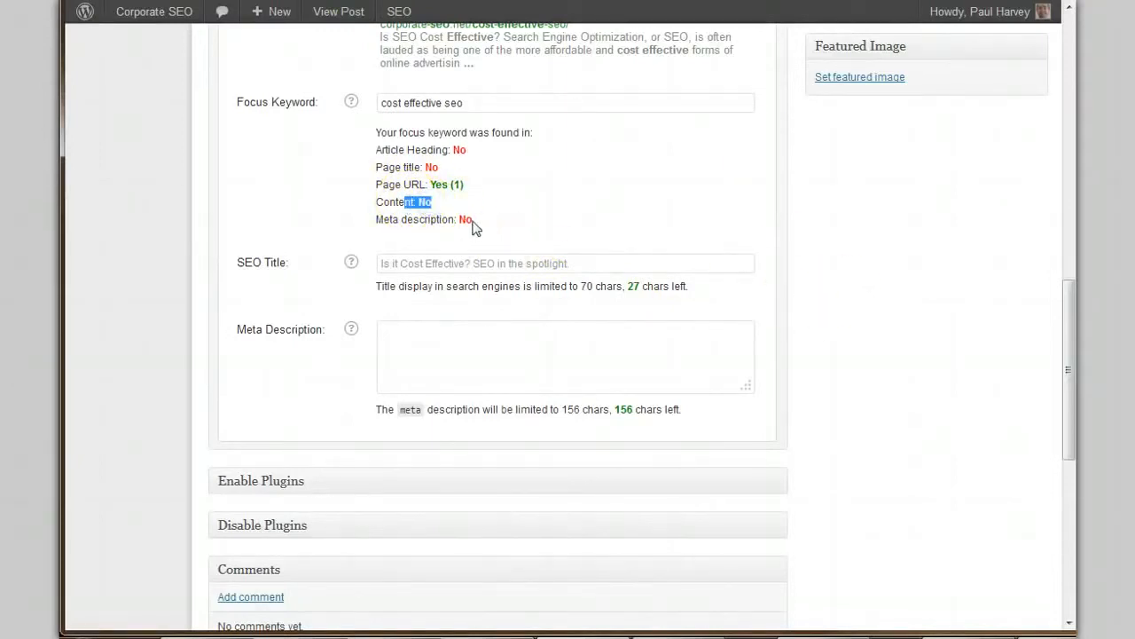
click(471, 222)
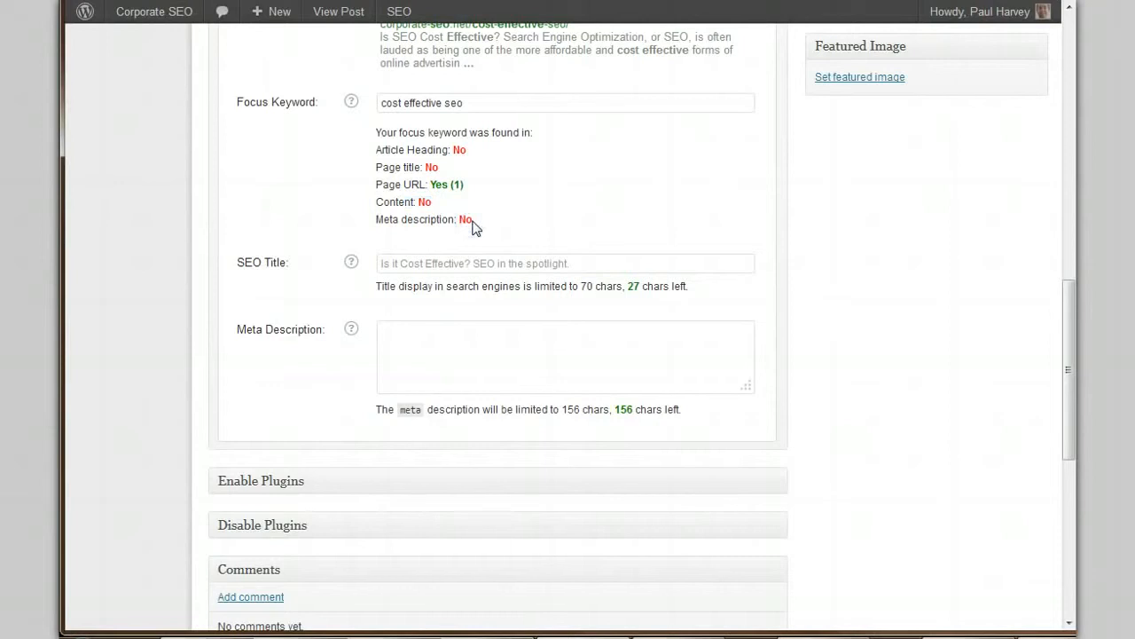
click(422, 263)
text(C)
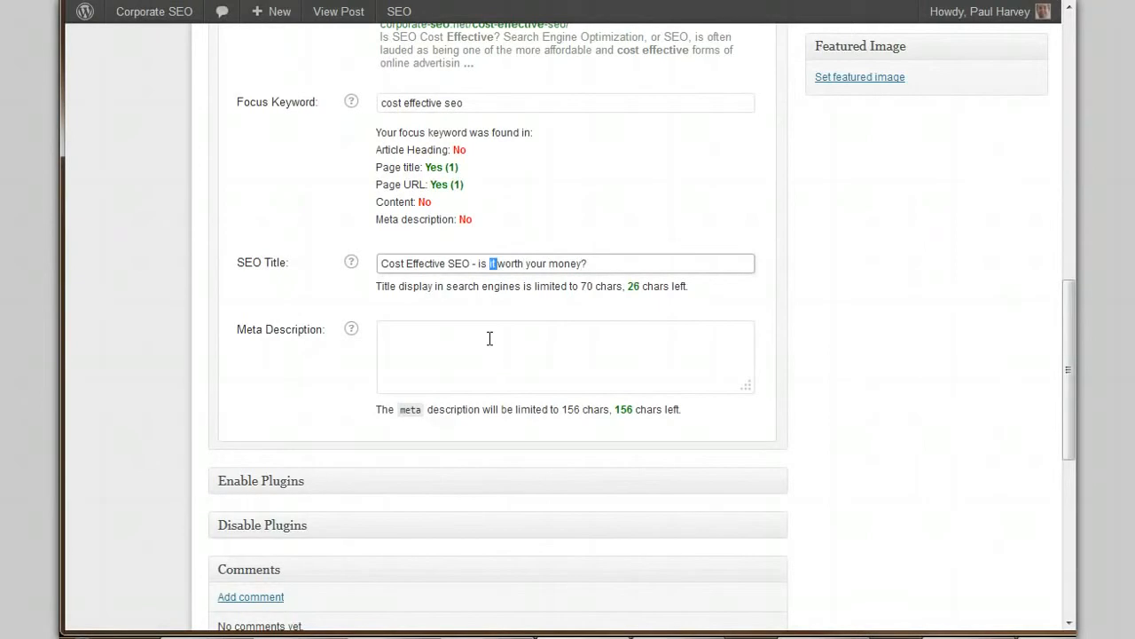
Replace "it" with "Search Engine Optimisation" in the SEO title
key(BackSpace)
text(Search )
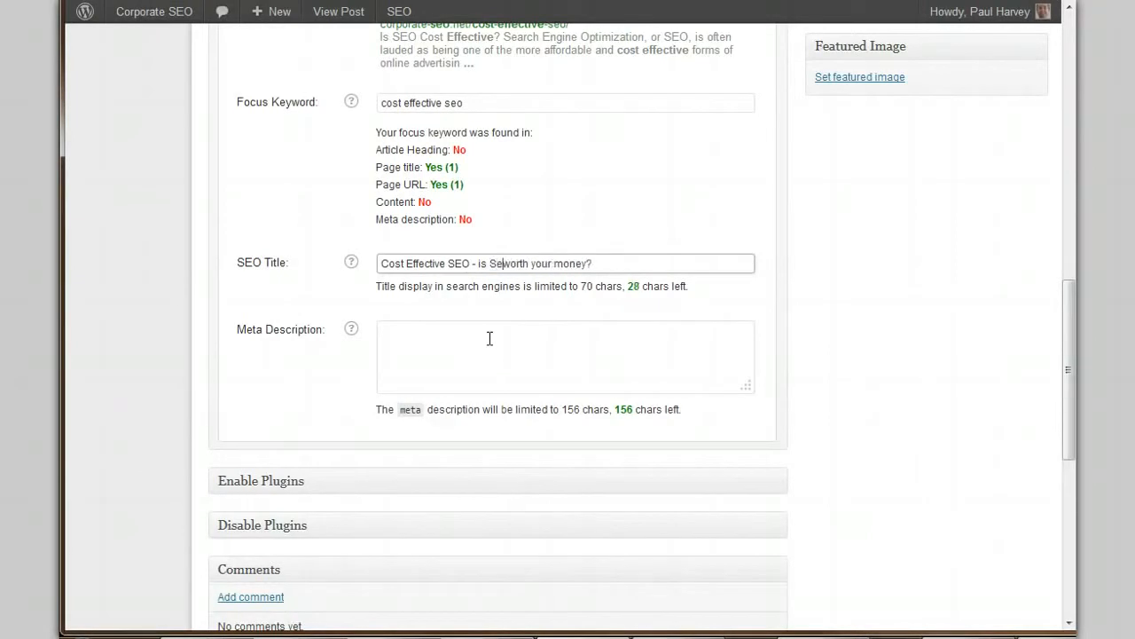
text(engin)
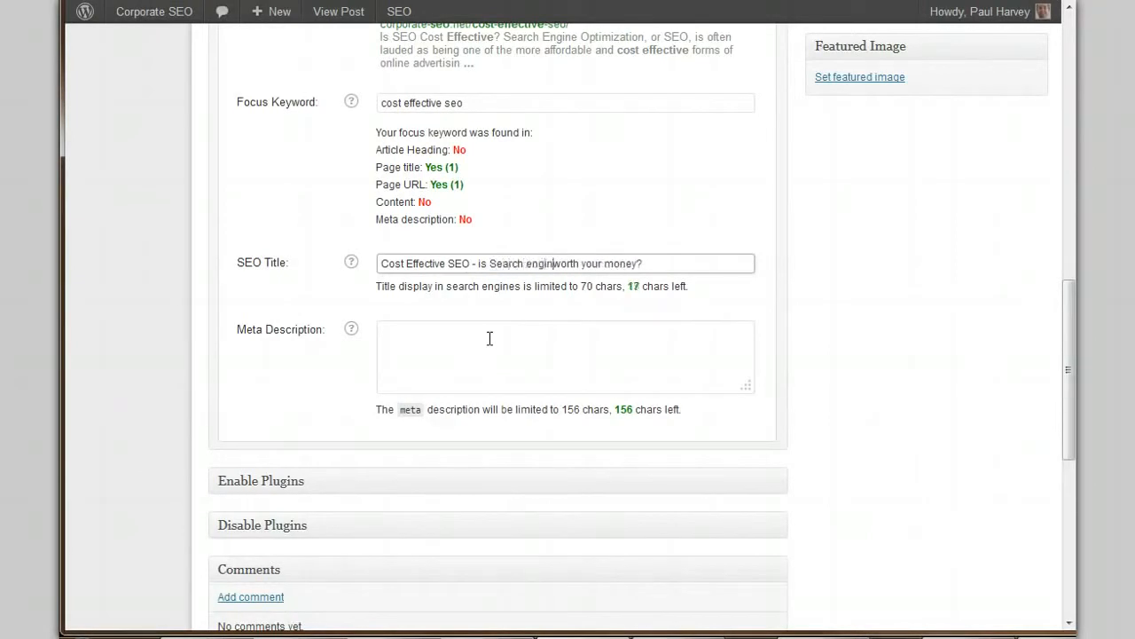
text(e)
key(Left)
key(Left)
key(Left)
key(Left)
key(Left)
key(Left)
key(BackSpace)
text(Engine )
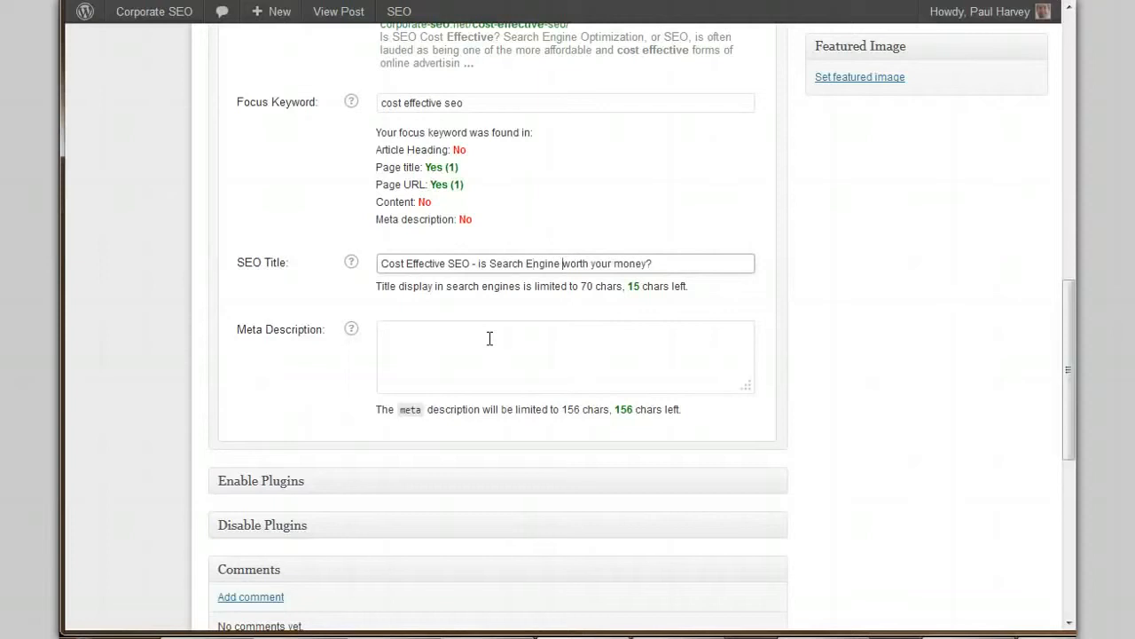
text(Optimisation)
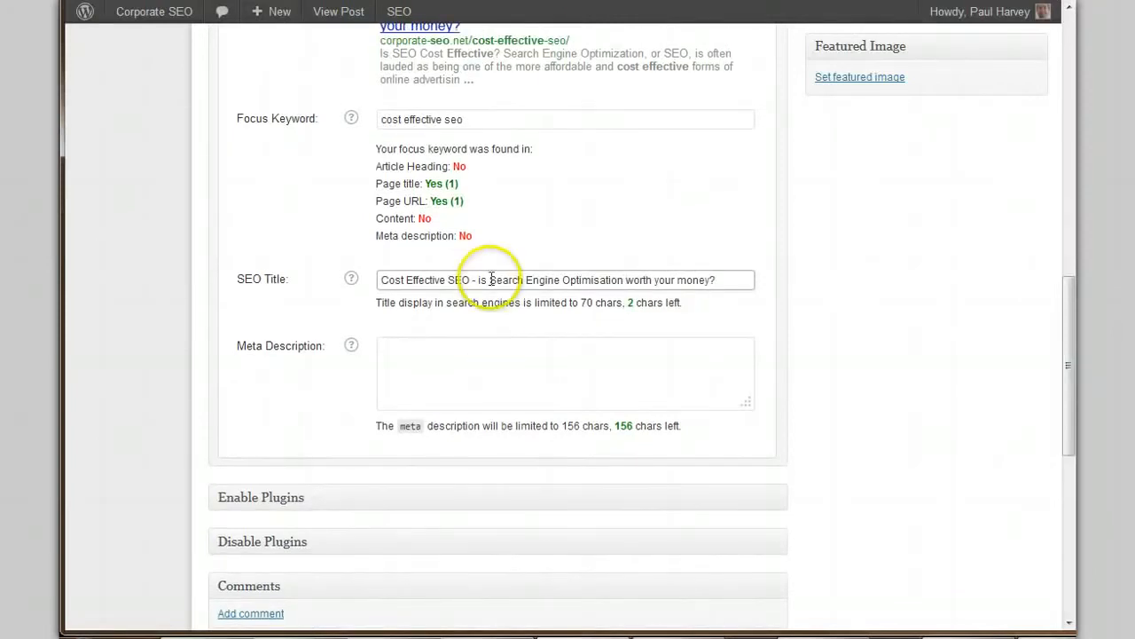
drag(489, 279, 626, 281)
click(621, 281)
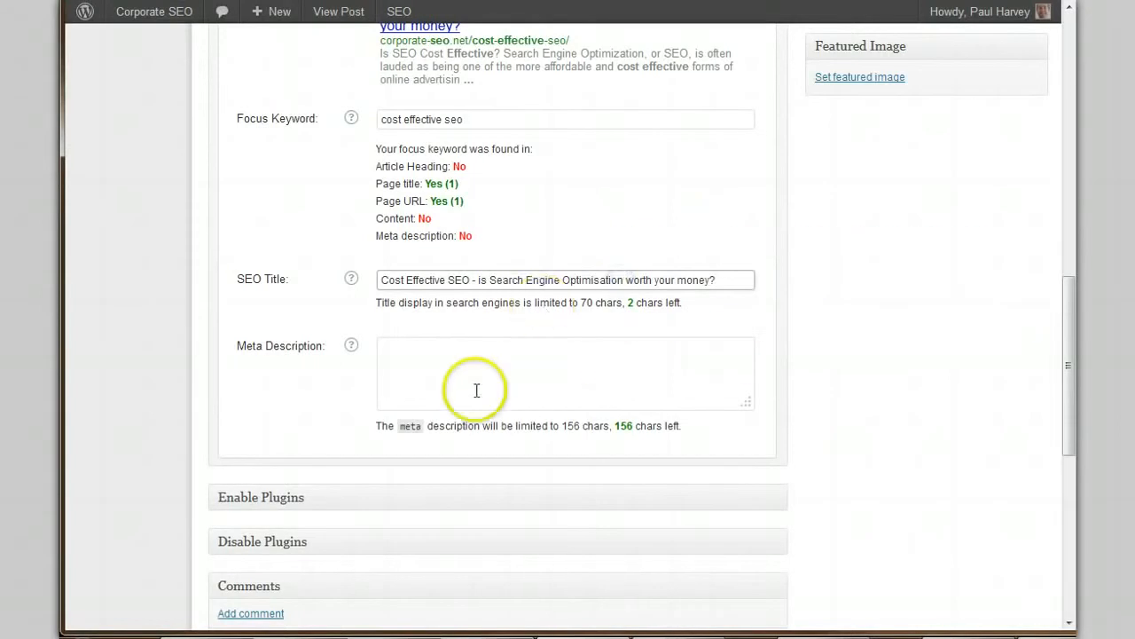
Enter meta description "What makes for cost effective SEO? There's a fine balance between your budget, your timeline, and how much your competitors are already investing in SEO."
click(428, 375)
scroll(936, 286, down, 3)
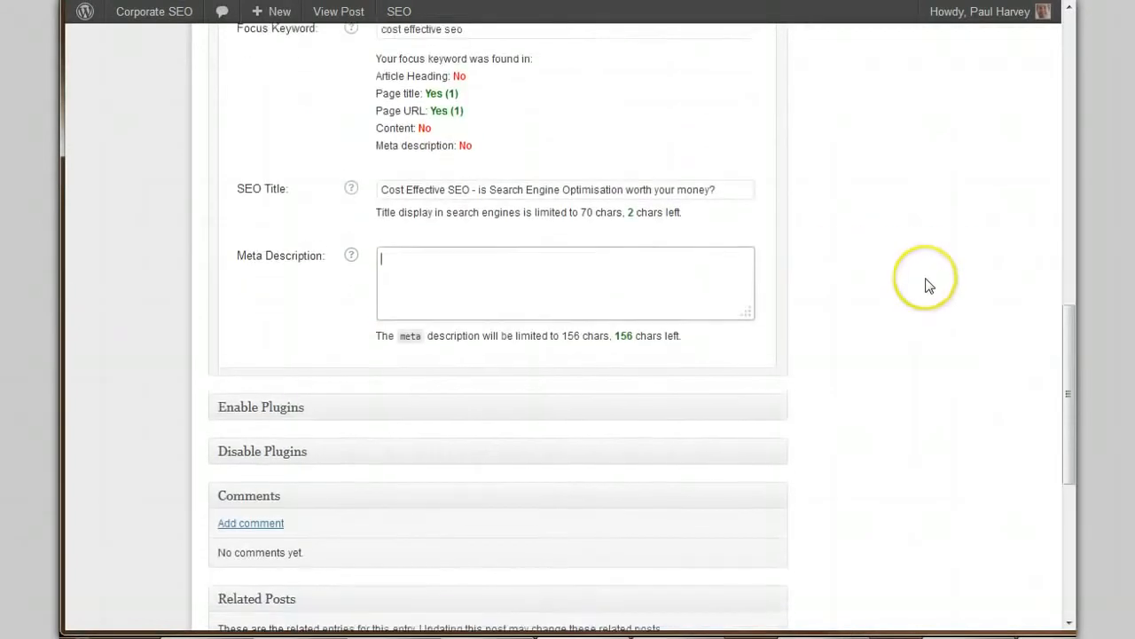
scroll(929, 285, up, 5)
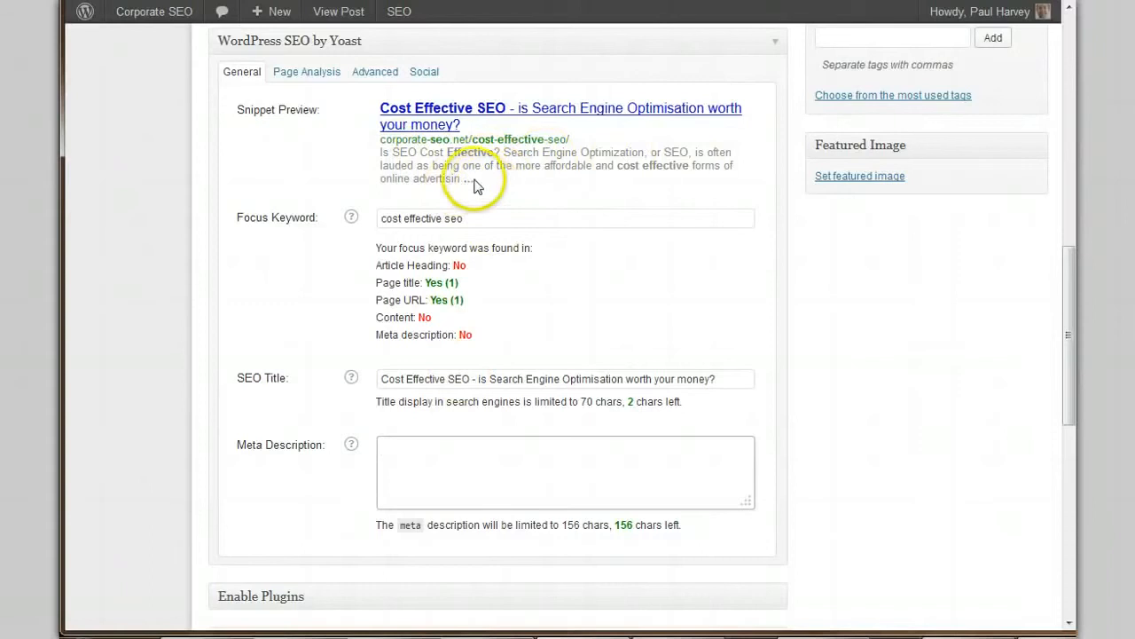
click(531, 471)
text(What makes cost effective)
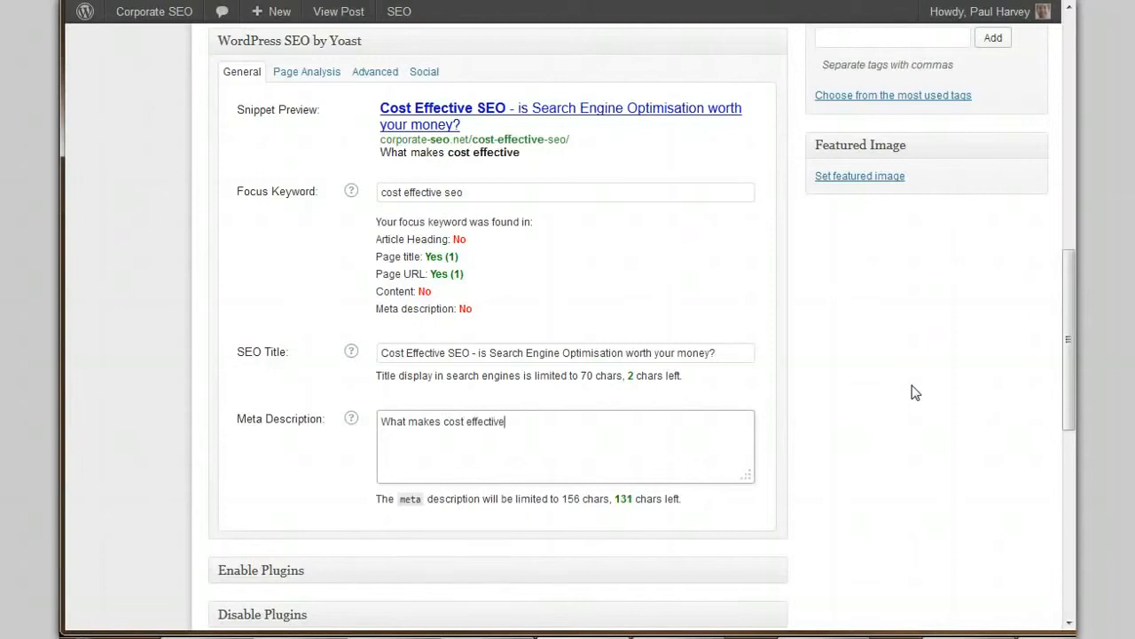
text(SEO)
key(ctrl+a)
text(What makes for cost effective SEO?  There's a fine balance between your budget, your timeline, and how much your competitors are already investing in SEO.)
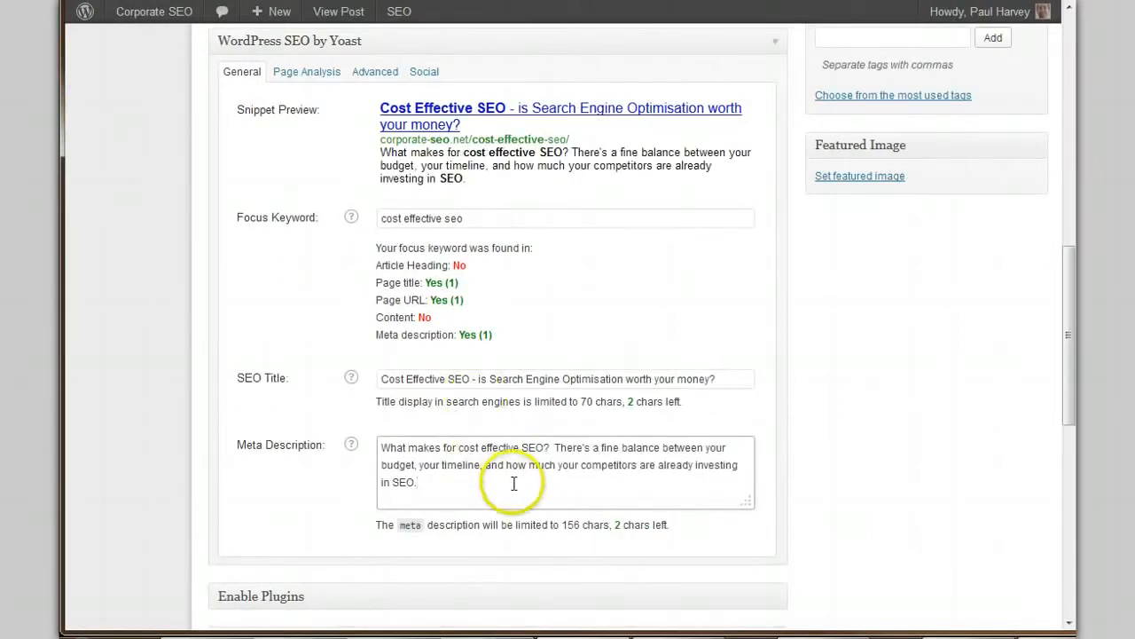
drag(469, 450, 540, 455)
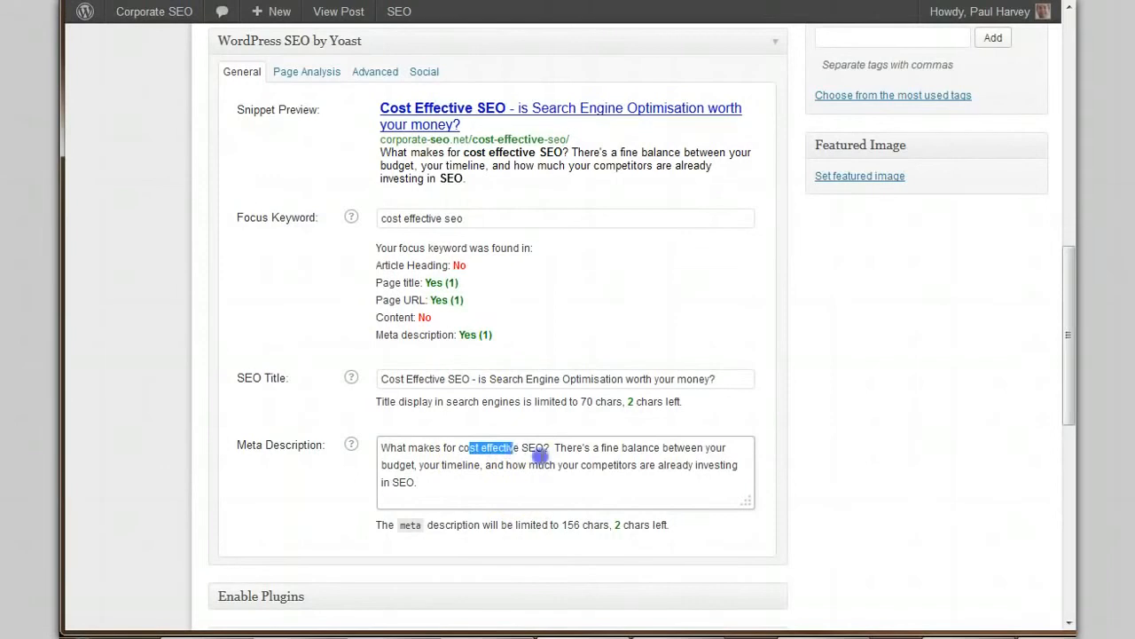
click(542, 447)
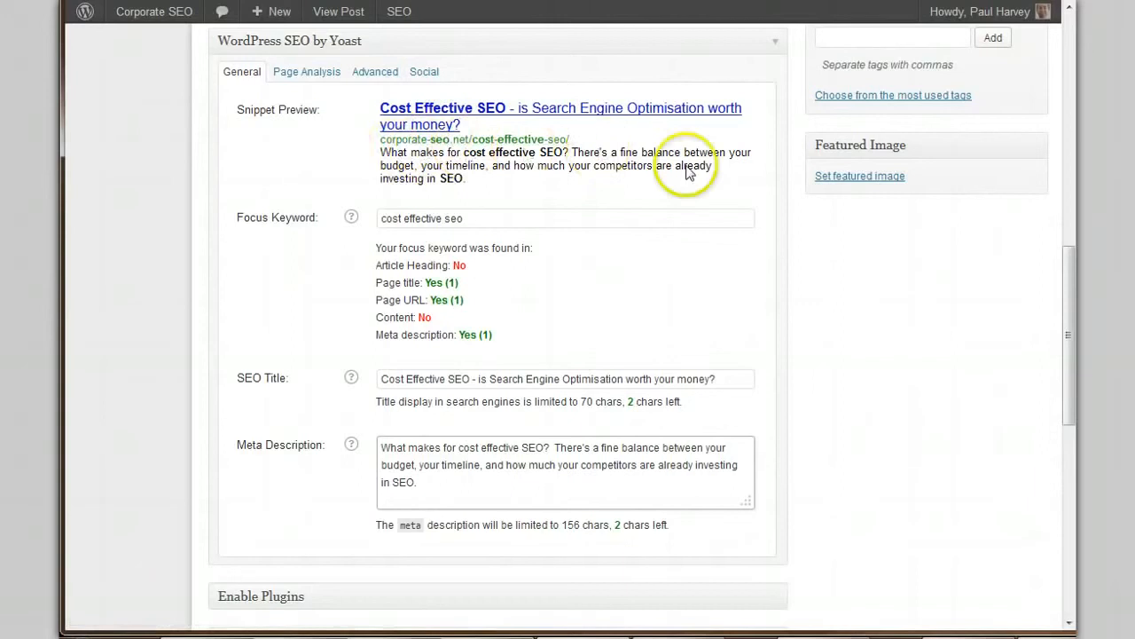
drag(379, 107, 485, 179)
click(485, 180)
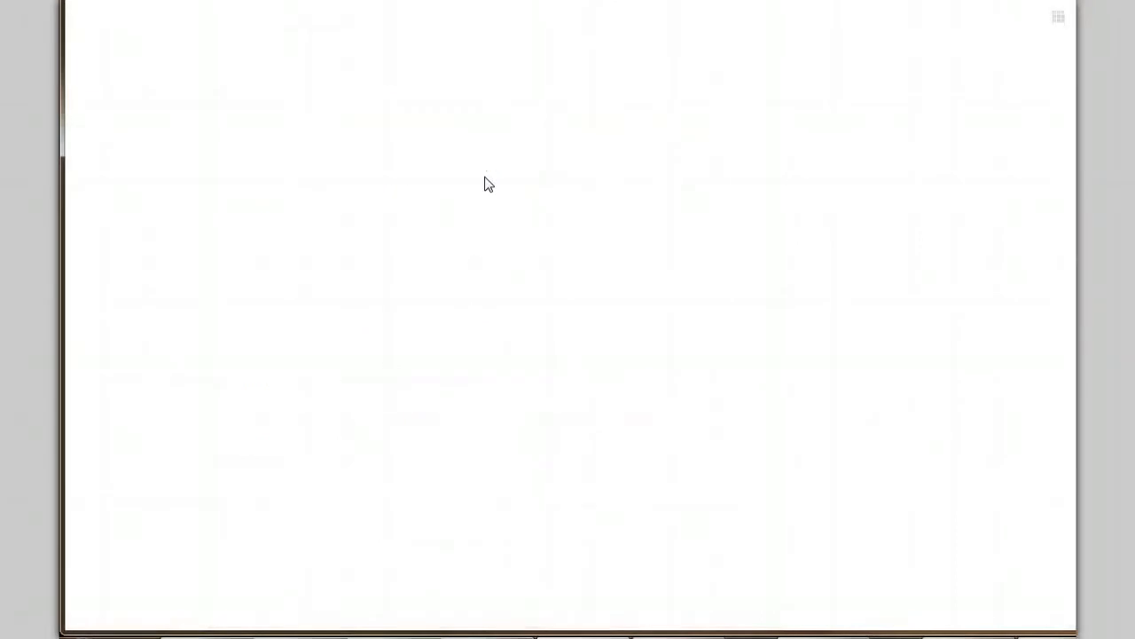
Search Google for "cost effective seo" and examine how the keyword appears in the titles, URLs and descriptions of the results
text(cost effective seo)
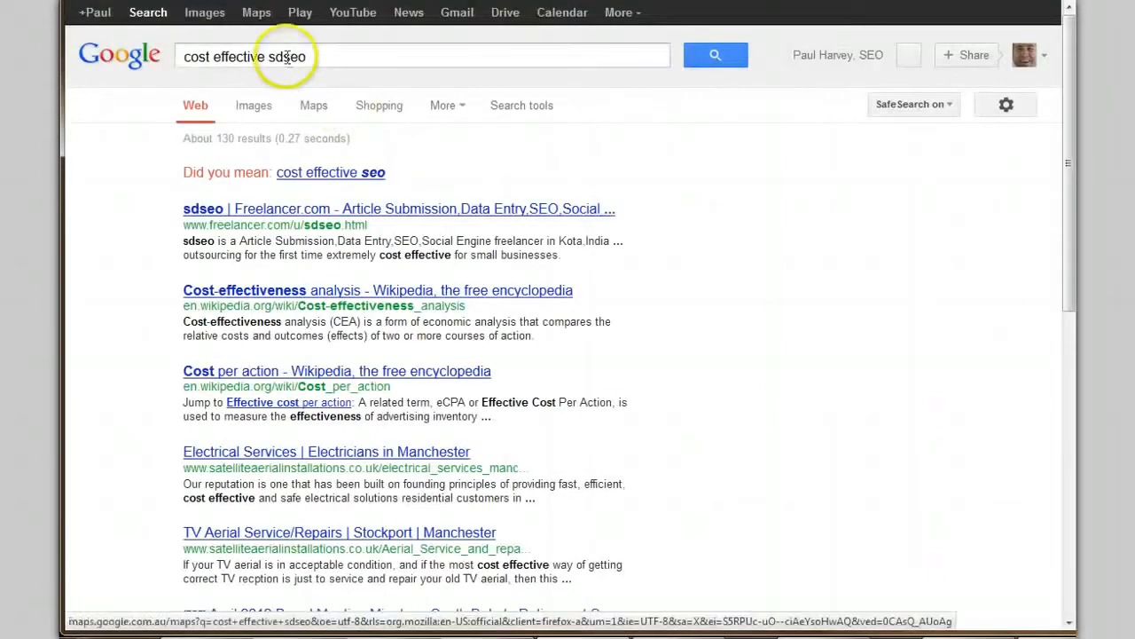
key(BackSpace)
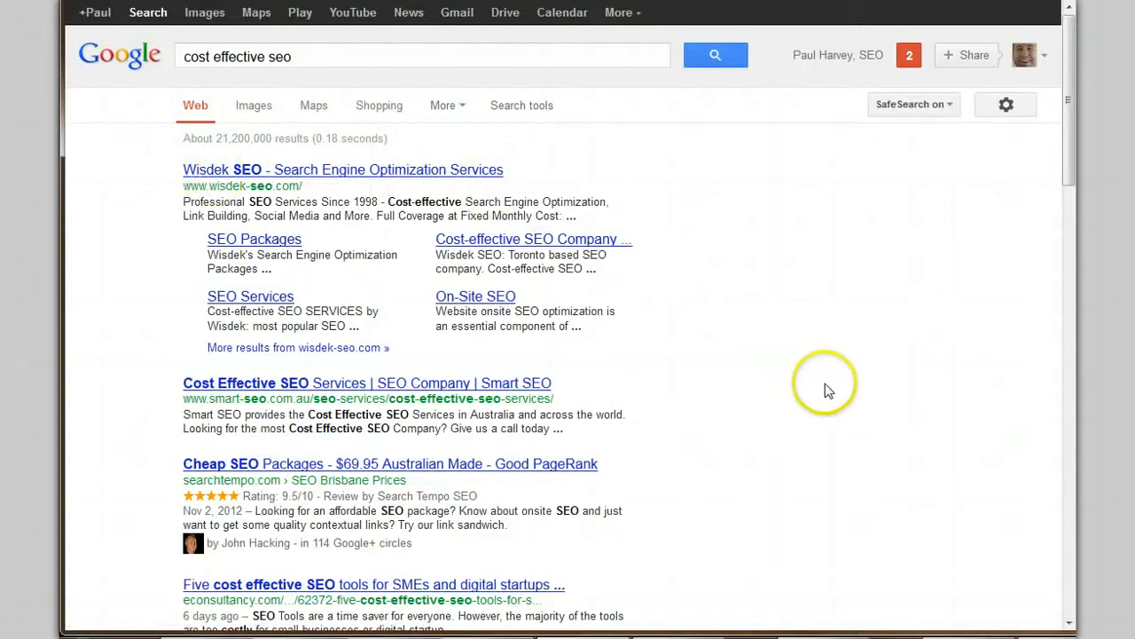
scroll(821, 388, down, 1)
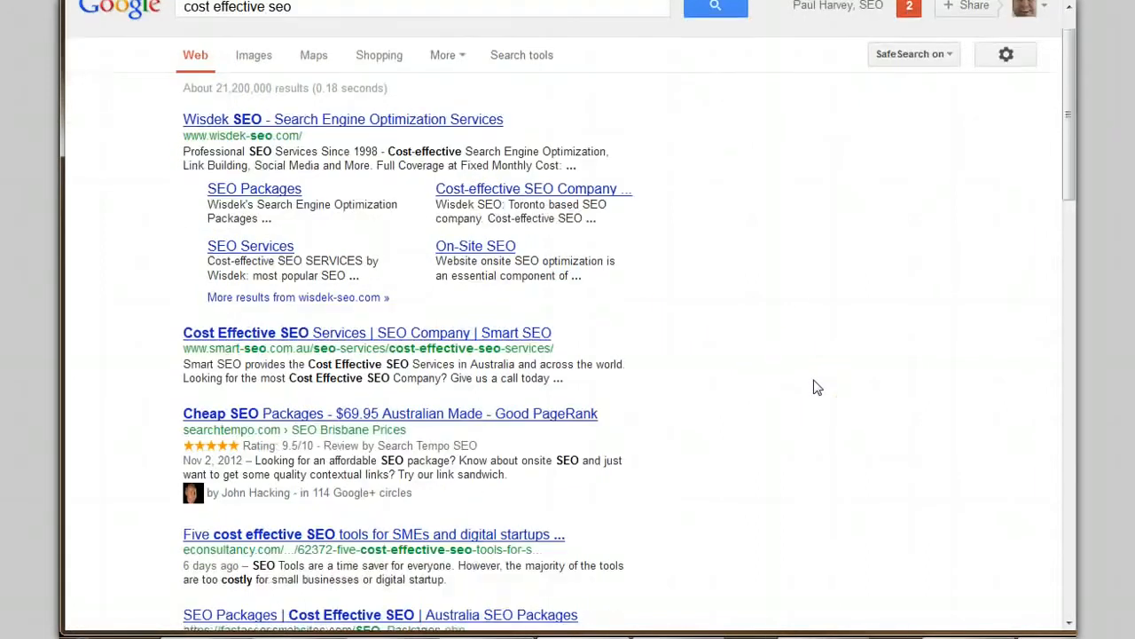
scroll(817, 387, down, 1)
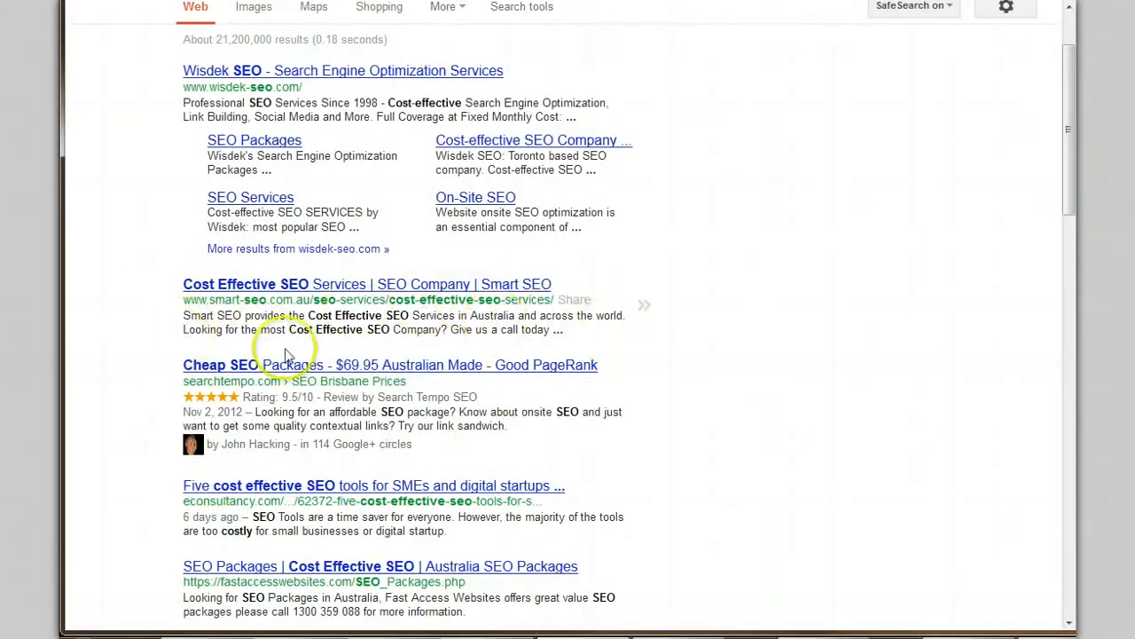
scroll(112, 450, down, 1)
scroll(112, 449, down, 2)
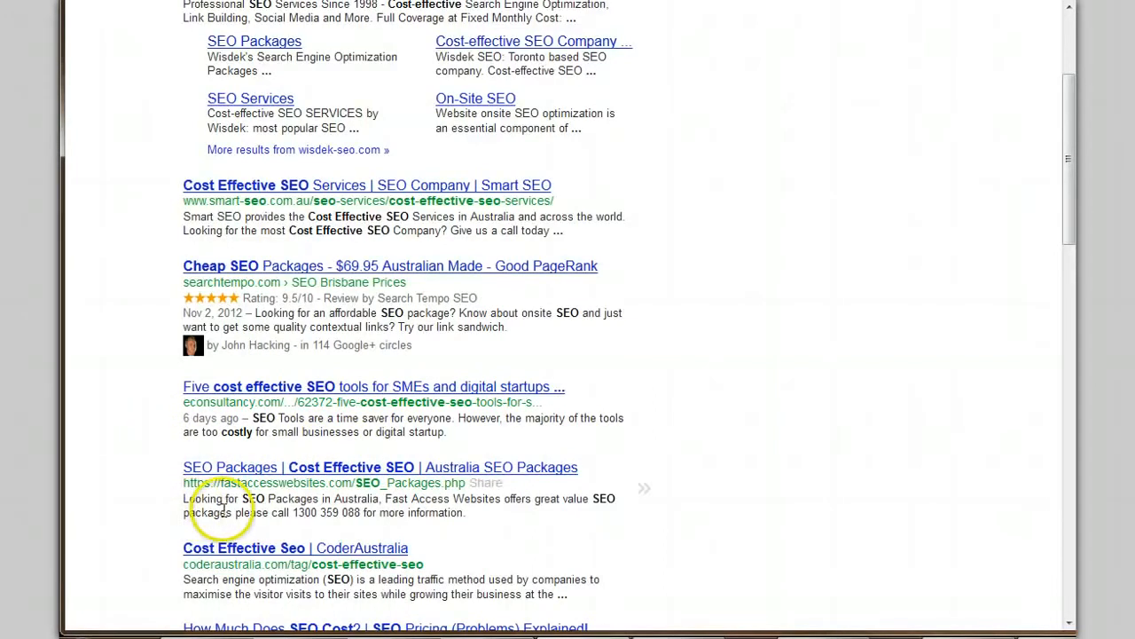
scroll(132, 507, up, 3)
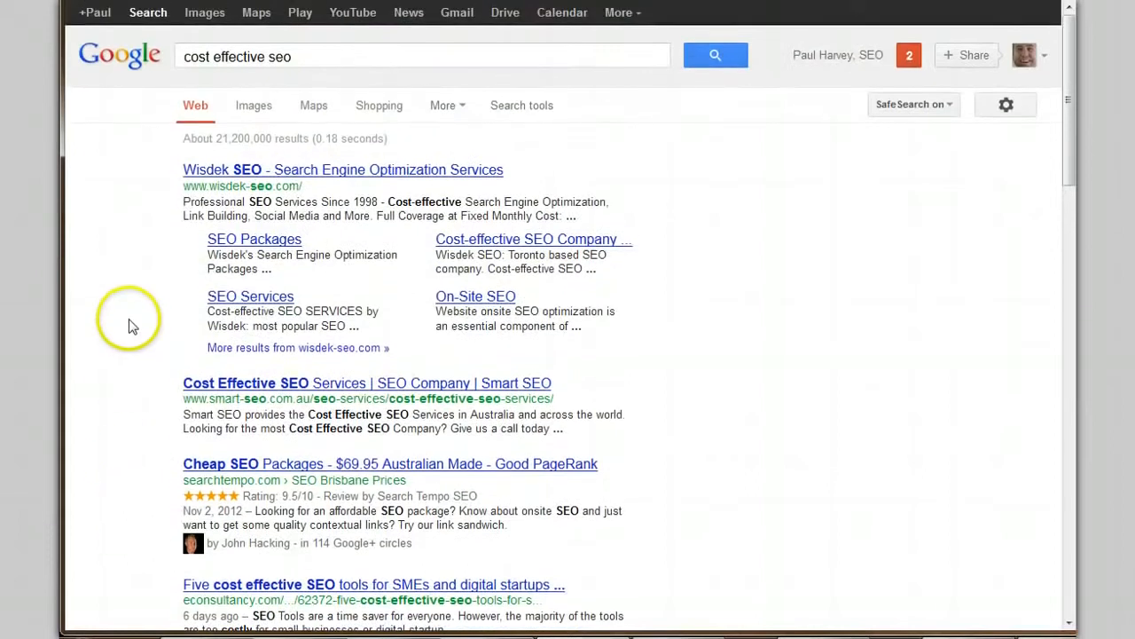
scroll(131, 448, down, 3)
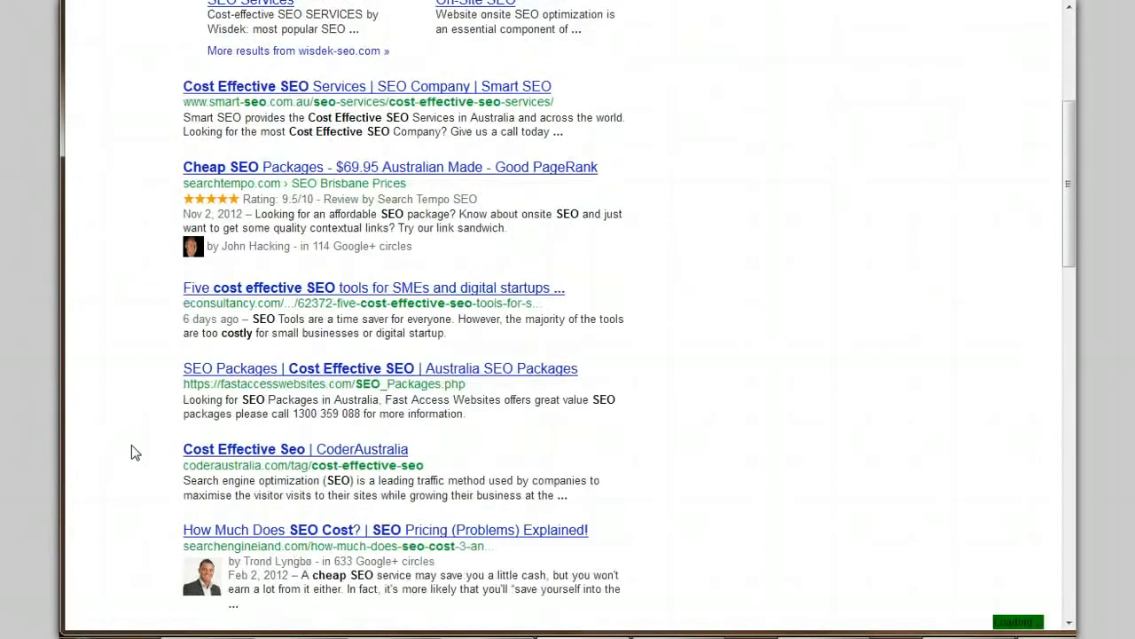
scroll(131, 448, down, 1)
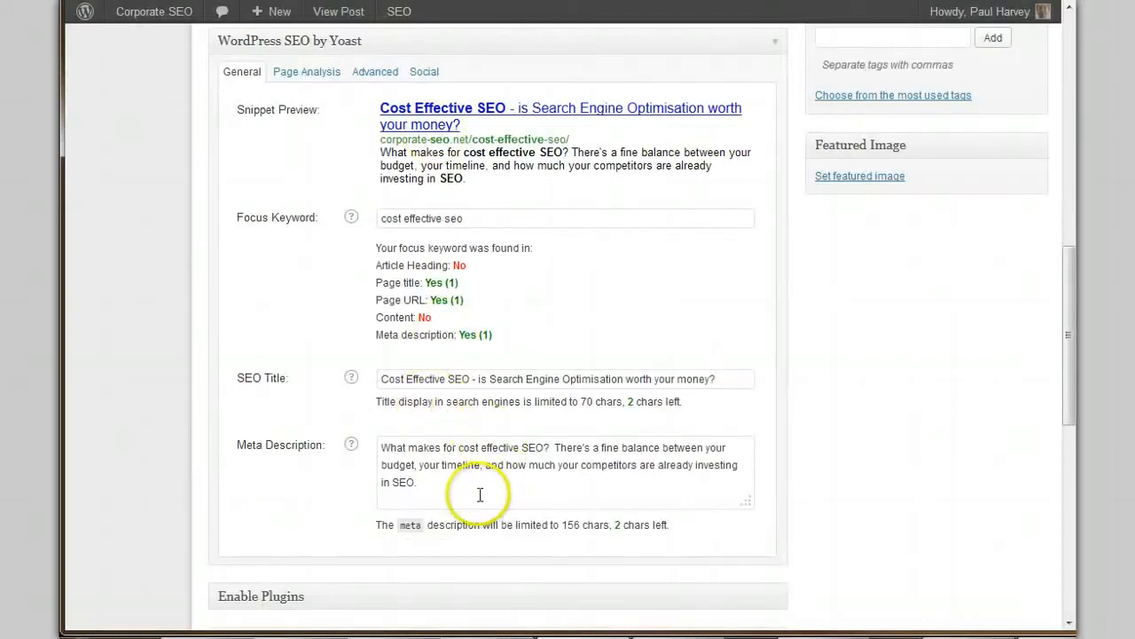
Return to the WordPress post editor and update the post with the new SEO title and meta description
click(480, 494)
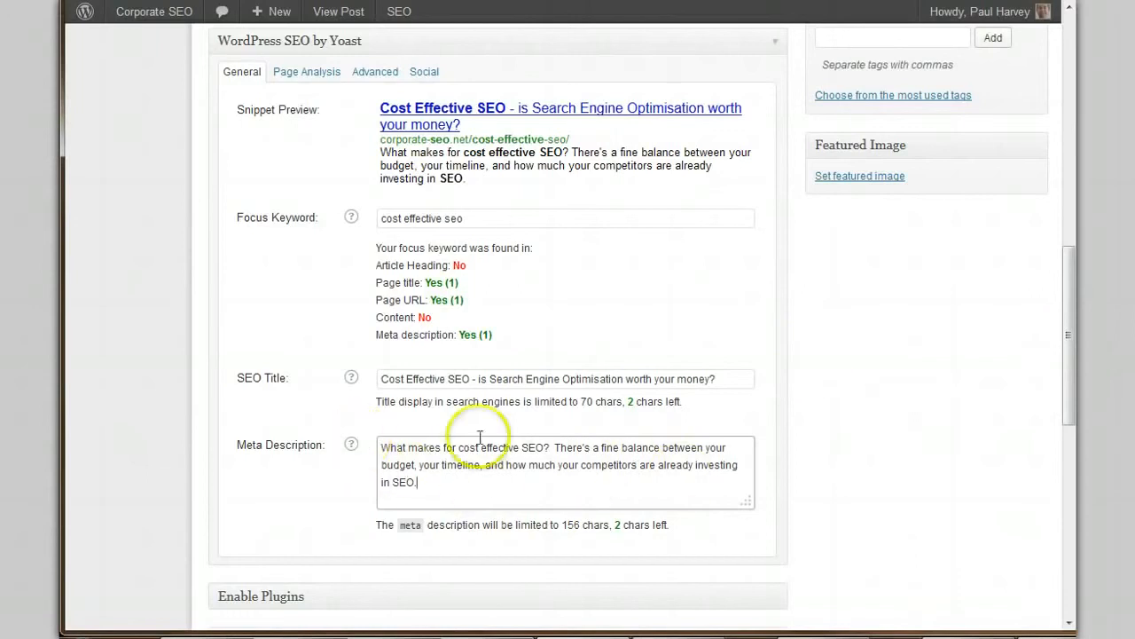
scroll(792, 399, up, 5)
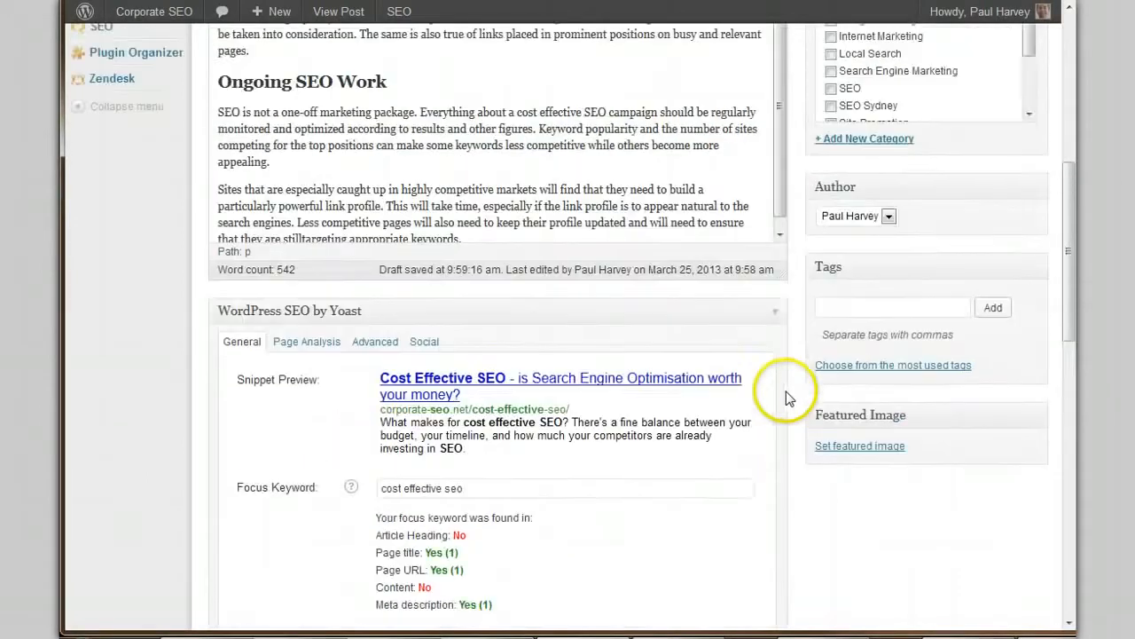
scroll(797, 290, up, 3)
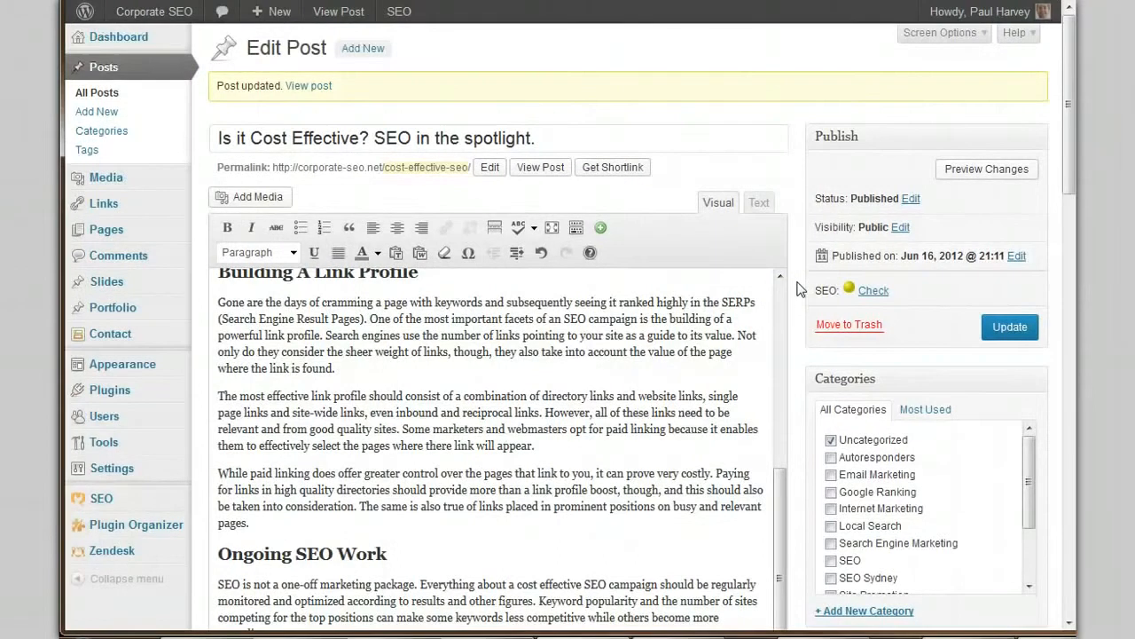
click(1010, 326)
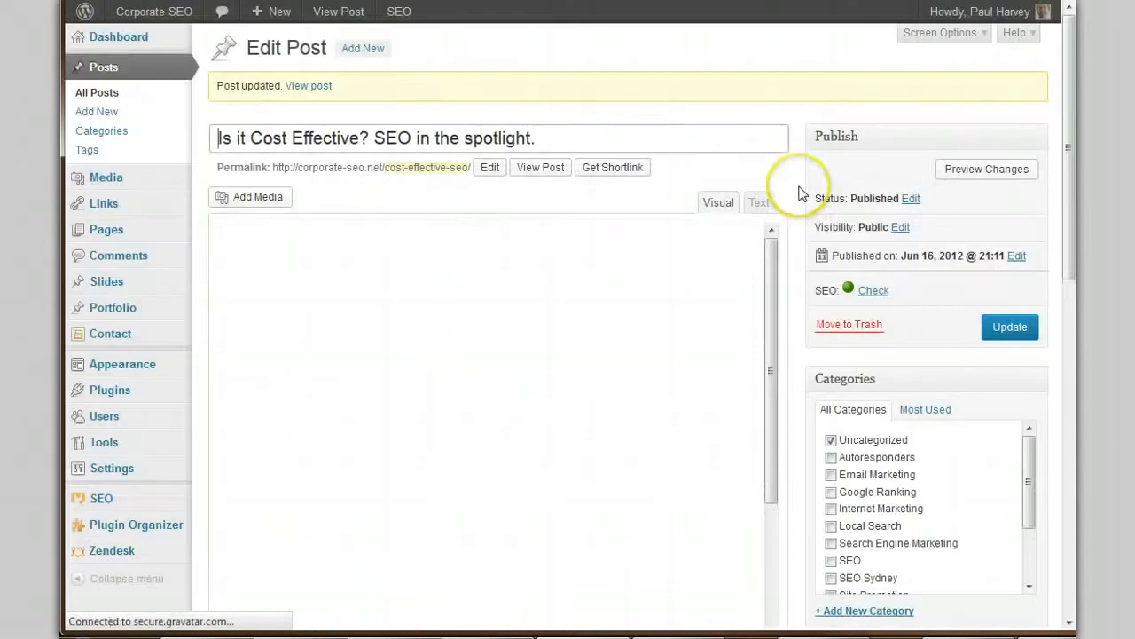
Check where the focus keyword is found in the updated post and examine the post's page analysis
scroll(802, 193, down, 5)
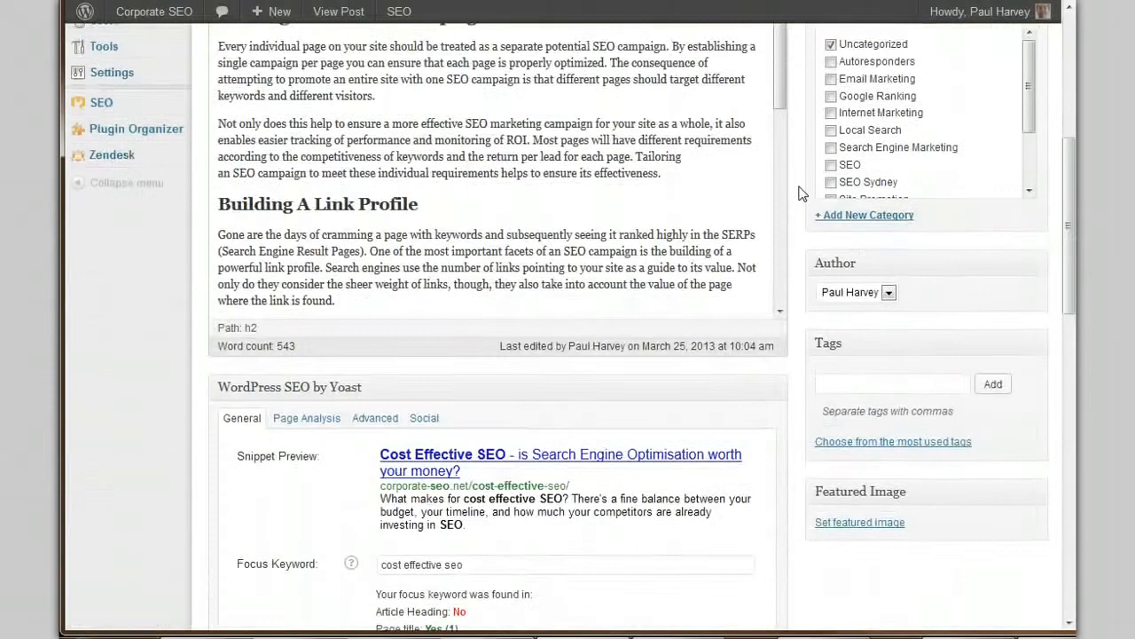
scroll(801, 193, down, 3)
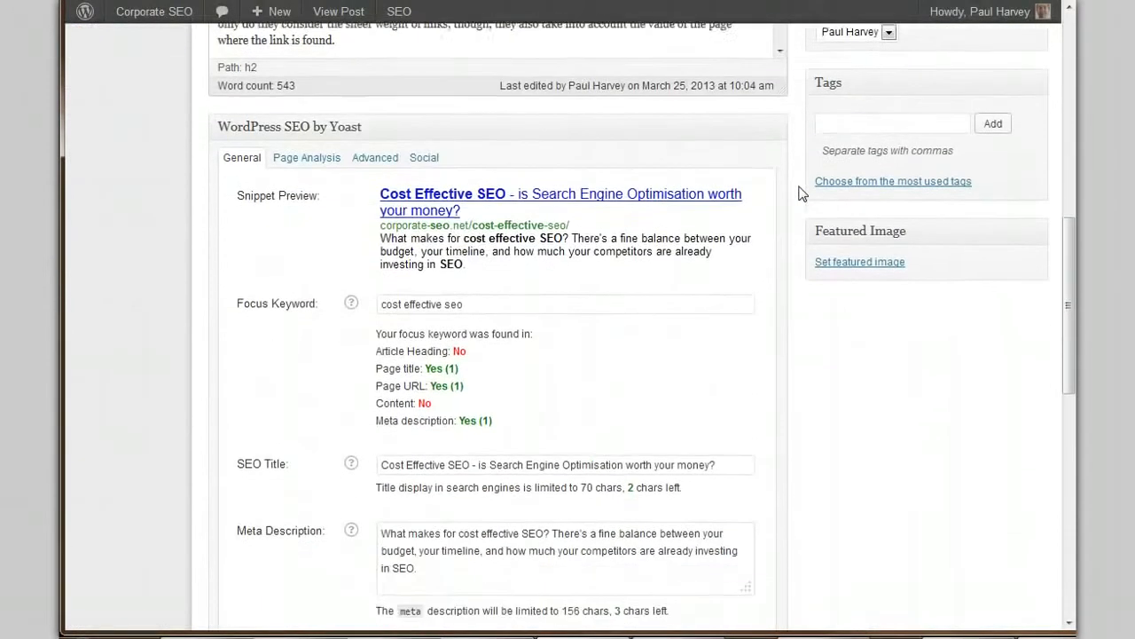
scroll(801, 193, down, 1)
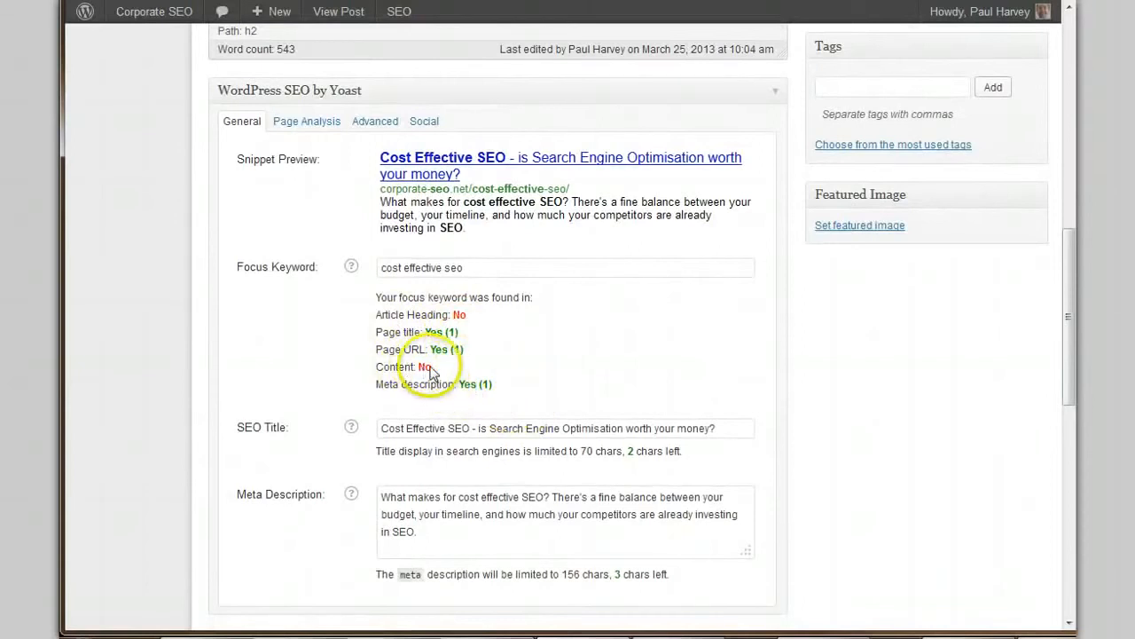
scroll(182, 471, up, 3)
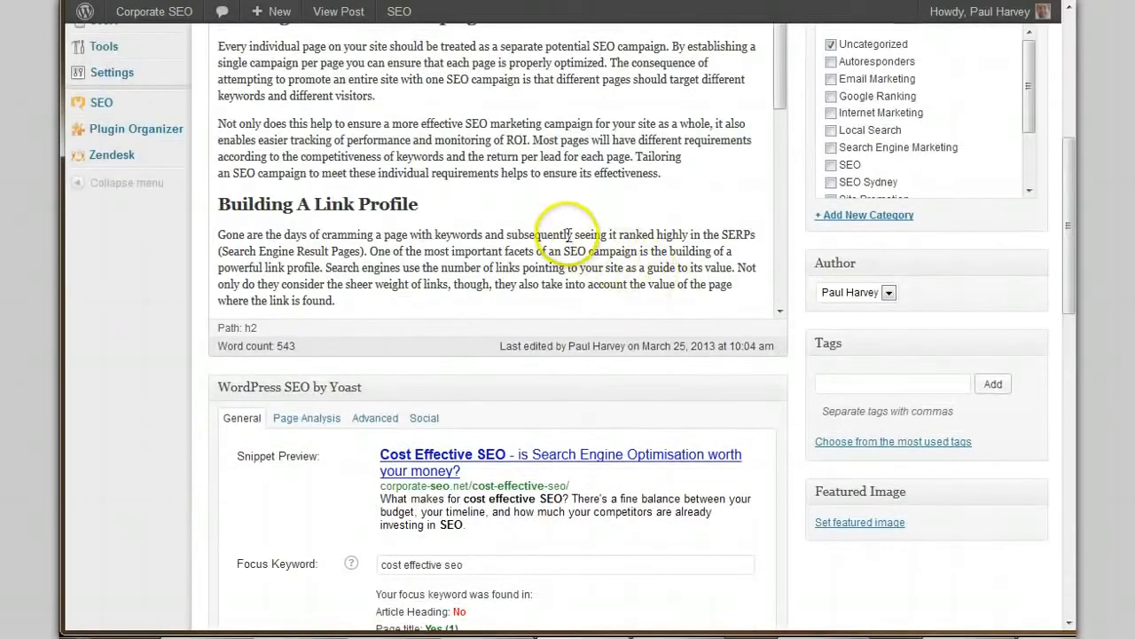
scroll(566, 240, down, 5)
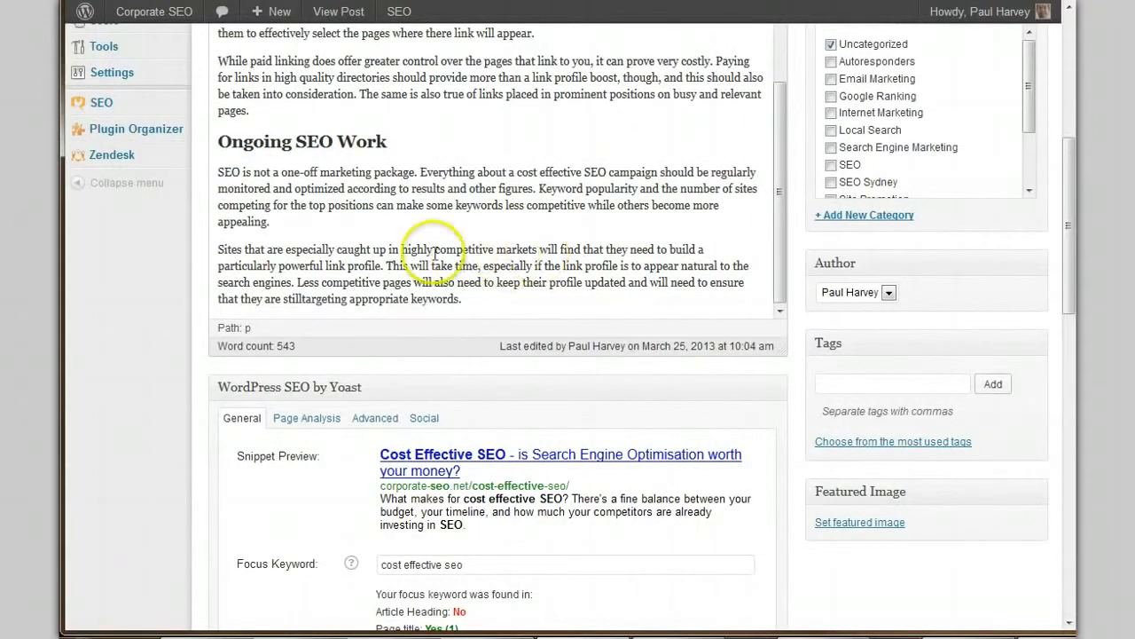
click(322, 422)
scroll(182, 448, down, 3)
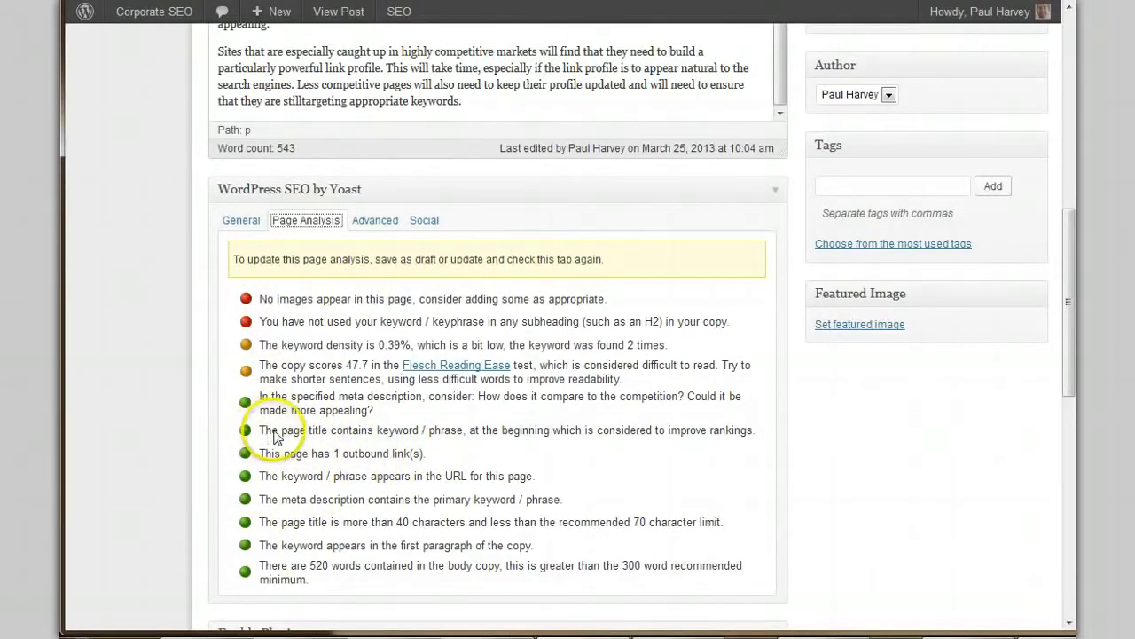
Examine the page analysis results for the page title, the meta description and the body copy's word count
drag(292, 432, 426, 432)
click(427, 432)
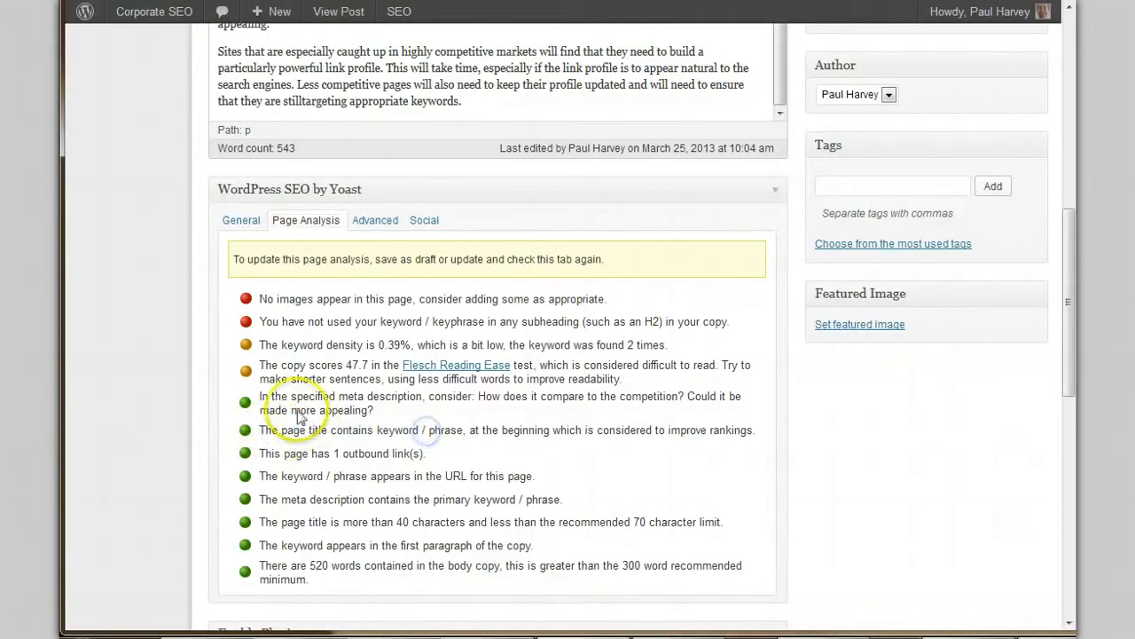
drag(290, 398, 426, 398)
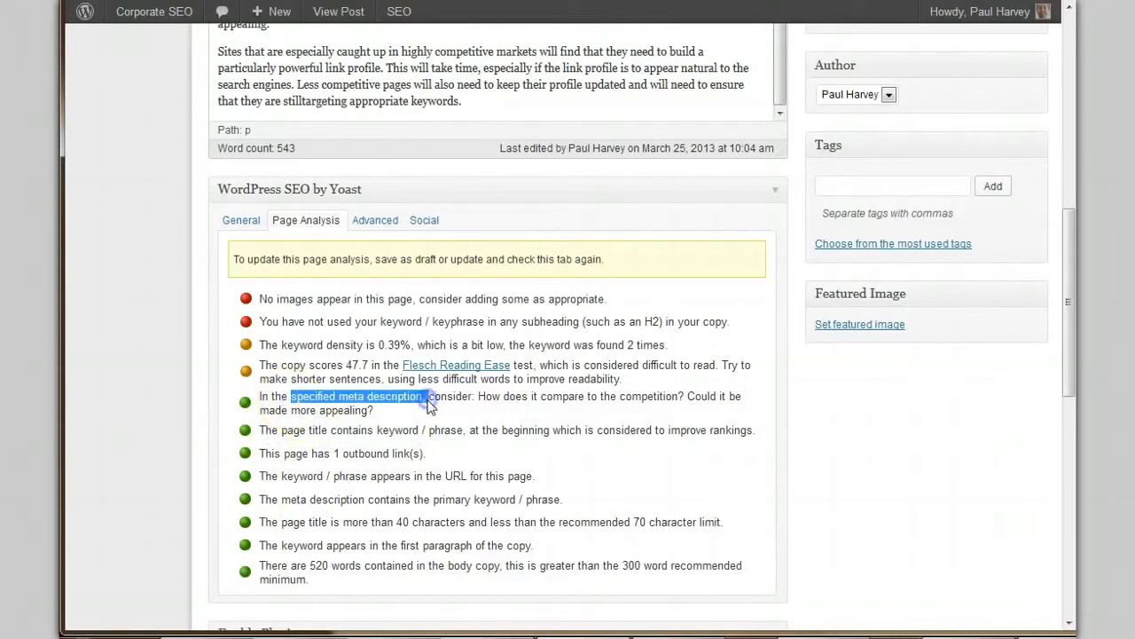
click(455, 405)
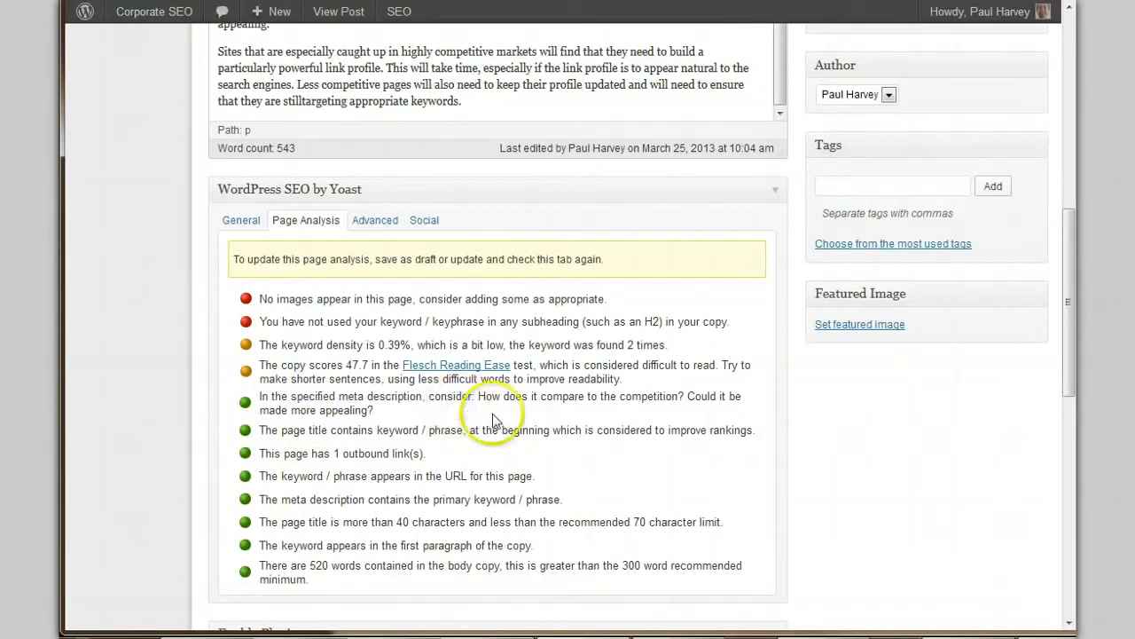
drag(494, 398, 735, 398)
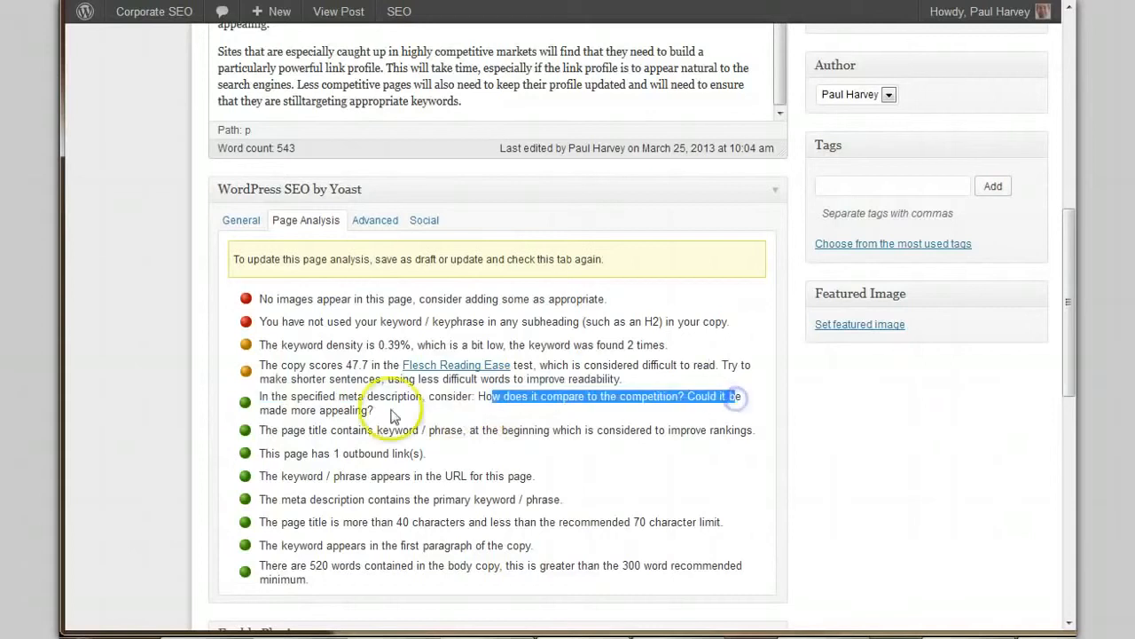
drag(369, 410, 264, 417)
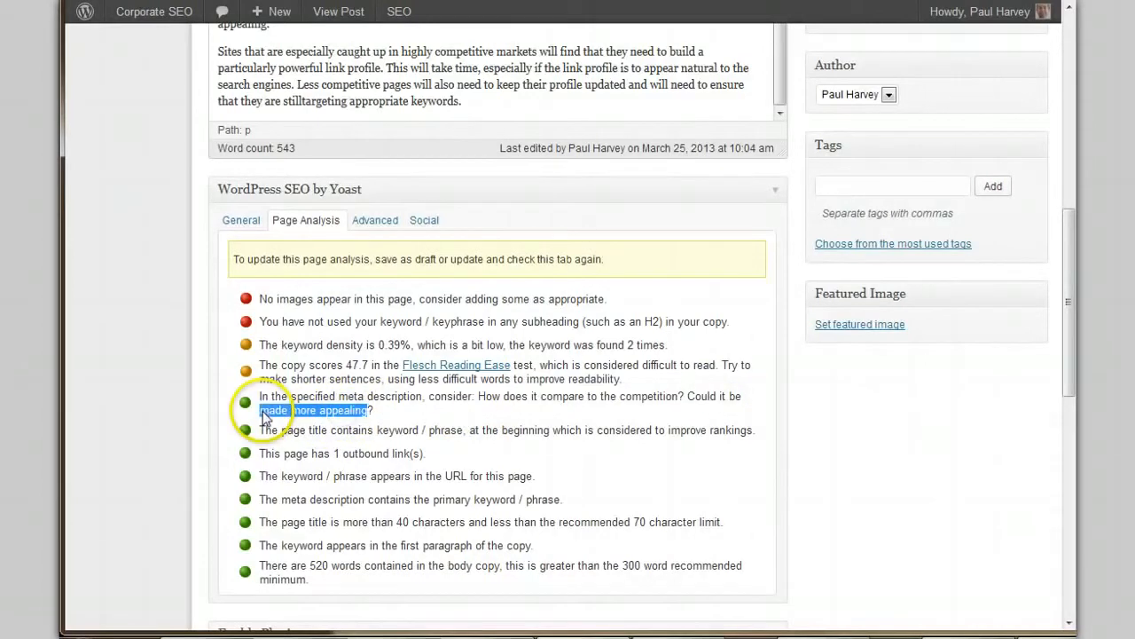
click(264, 415)
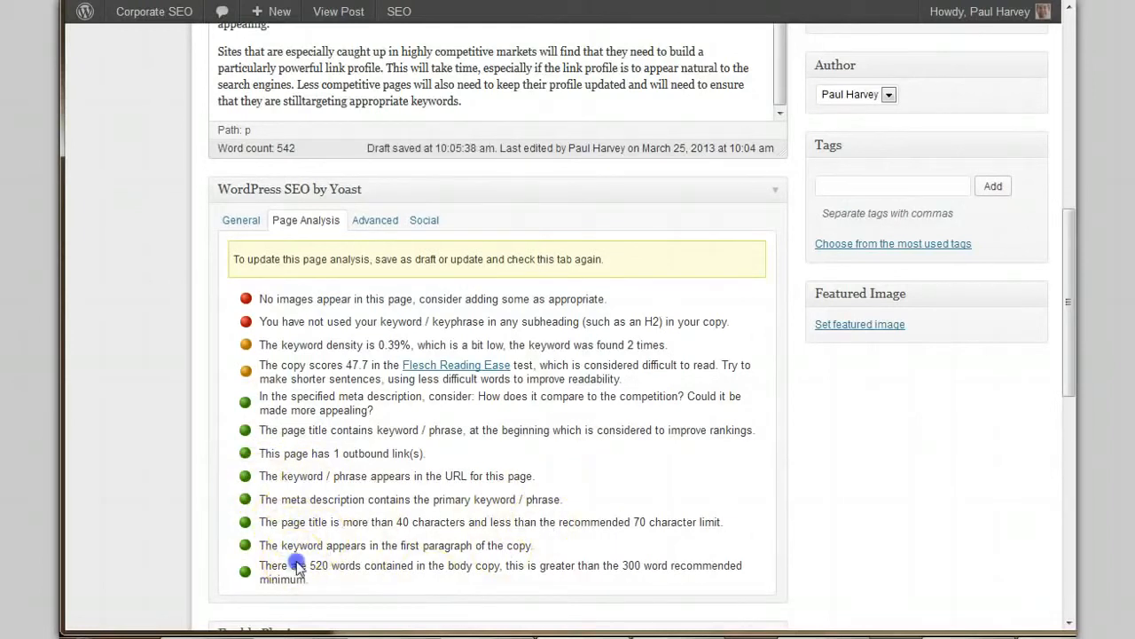
drag(296, 566, 406, 566)
click(409, 566)
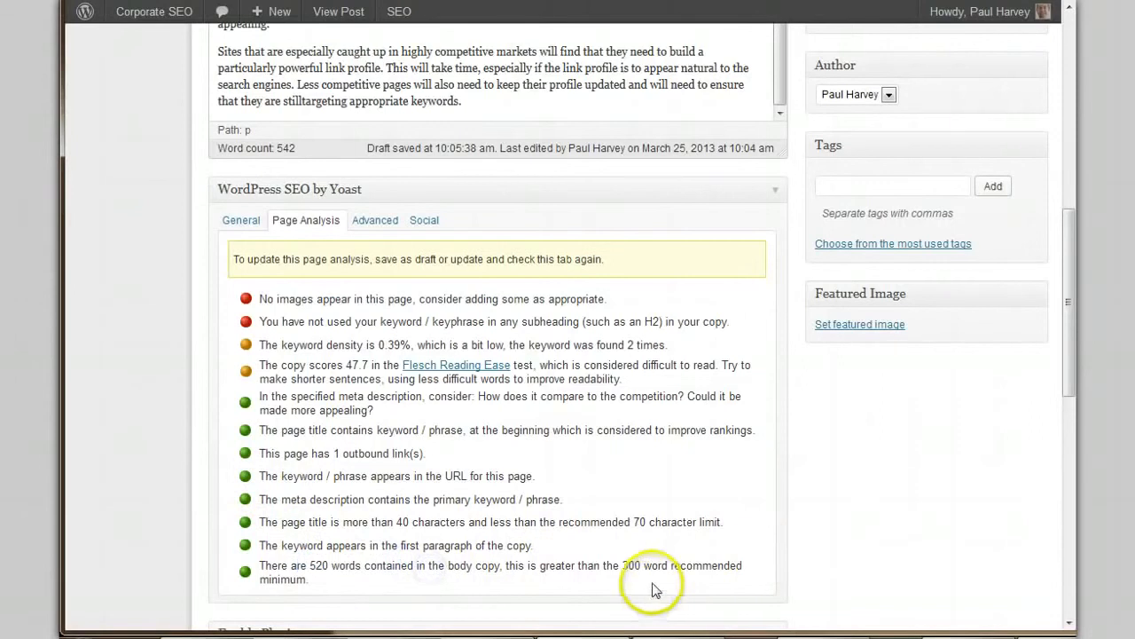
drag(702, 565, 592, 575)
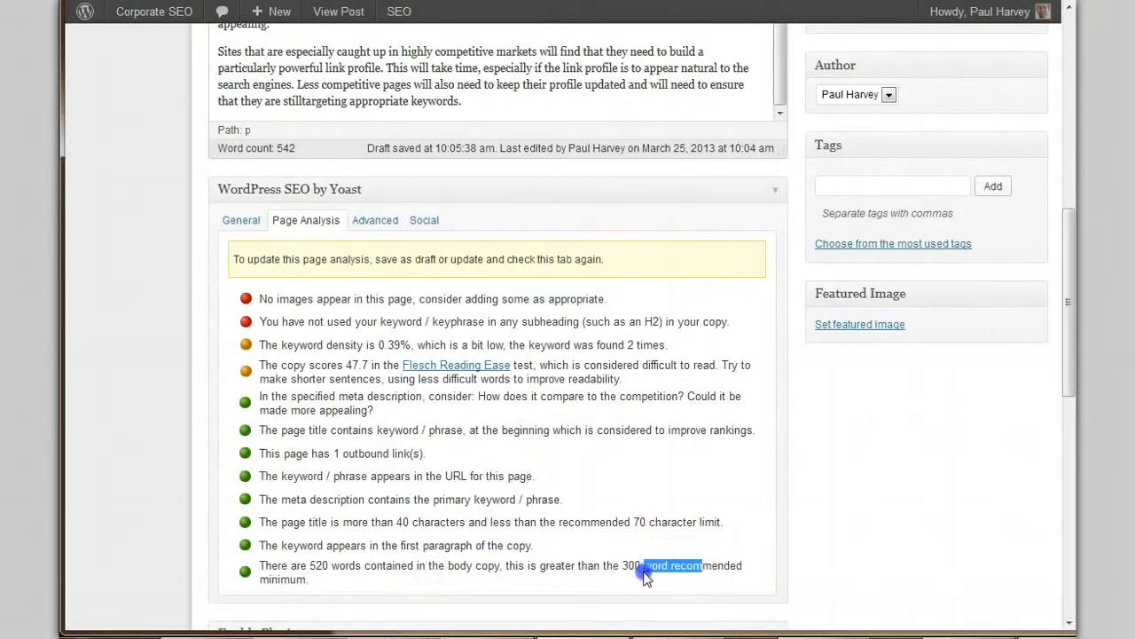
click(595, 567)
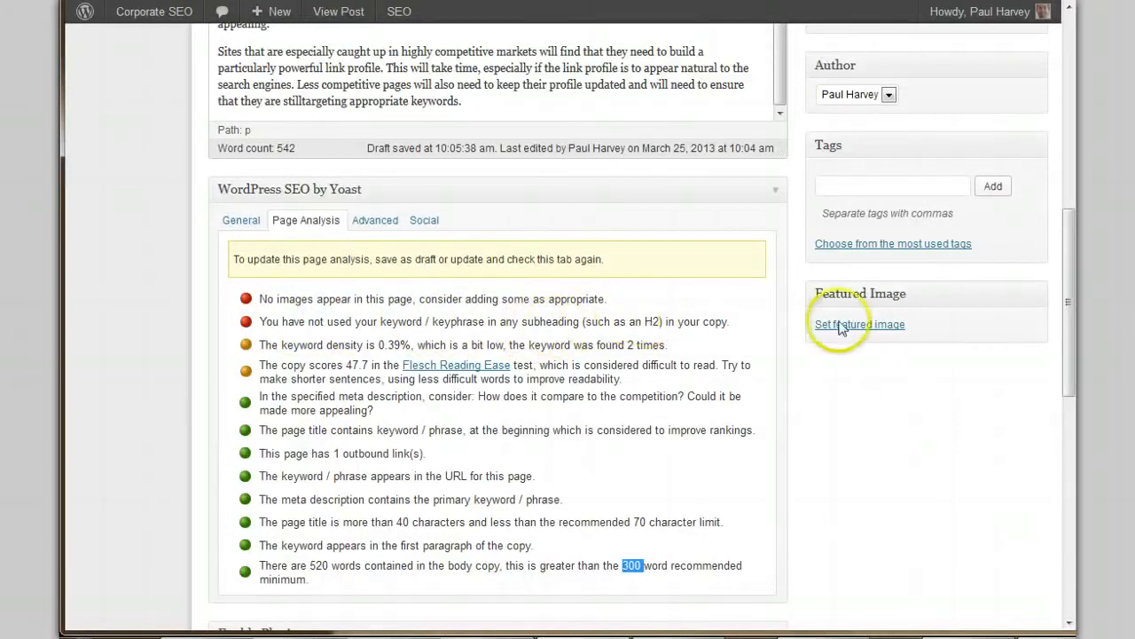
Reword the post's first heading to "What makes for Cost Effective SEO?" and check its heading format
scroll(799, 395, up, 5)
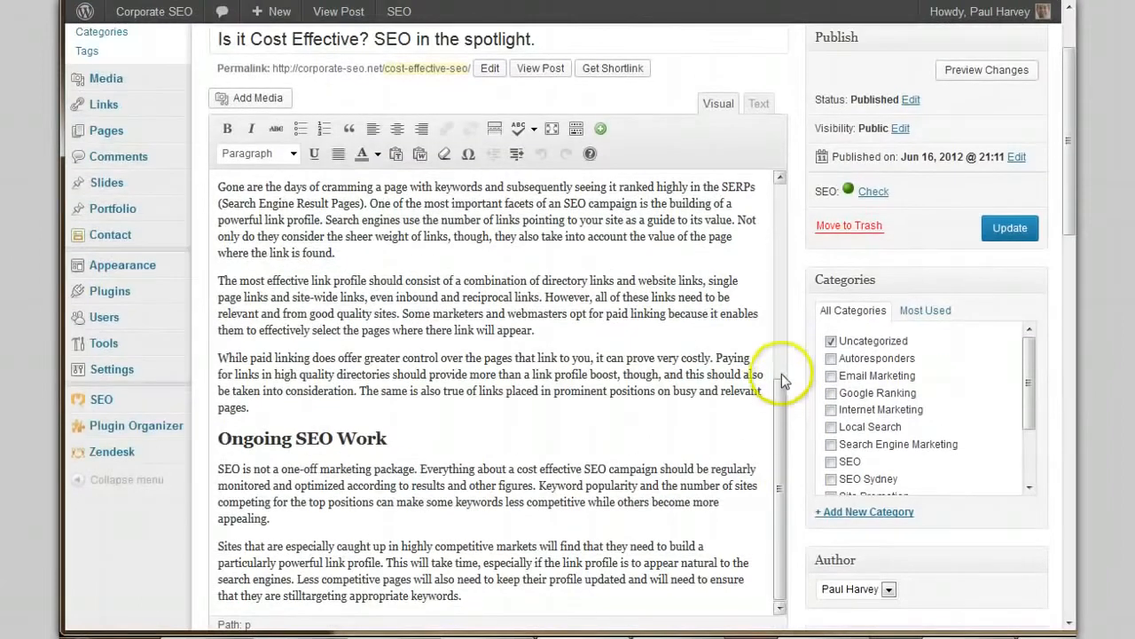
scroll(782, 374, up, 5)
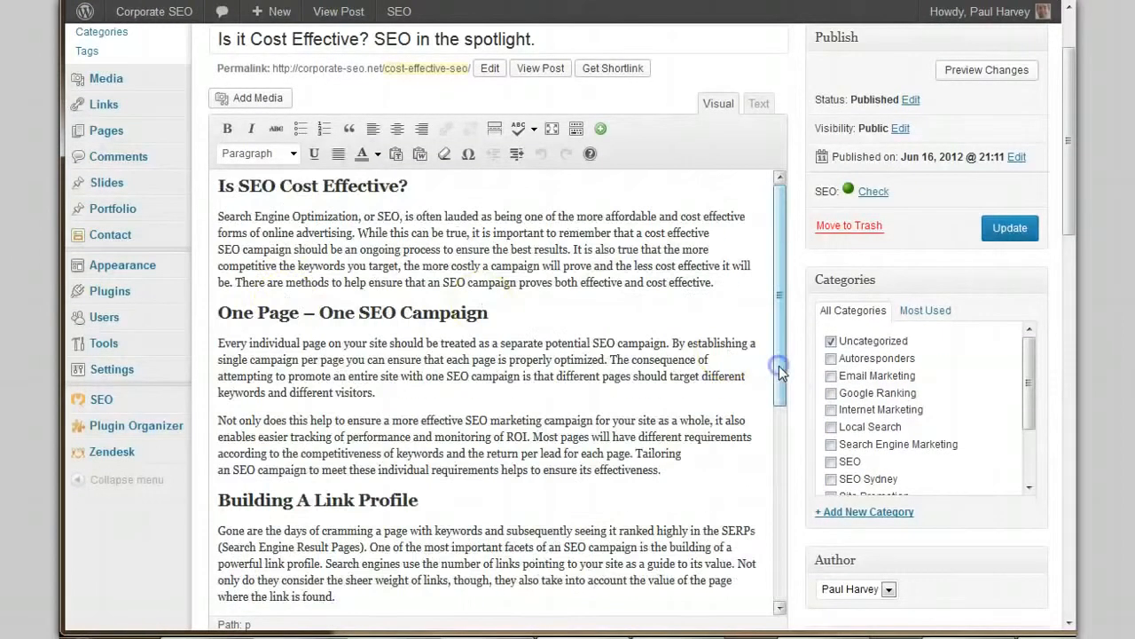
click(354, 316)
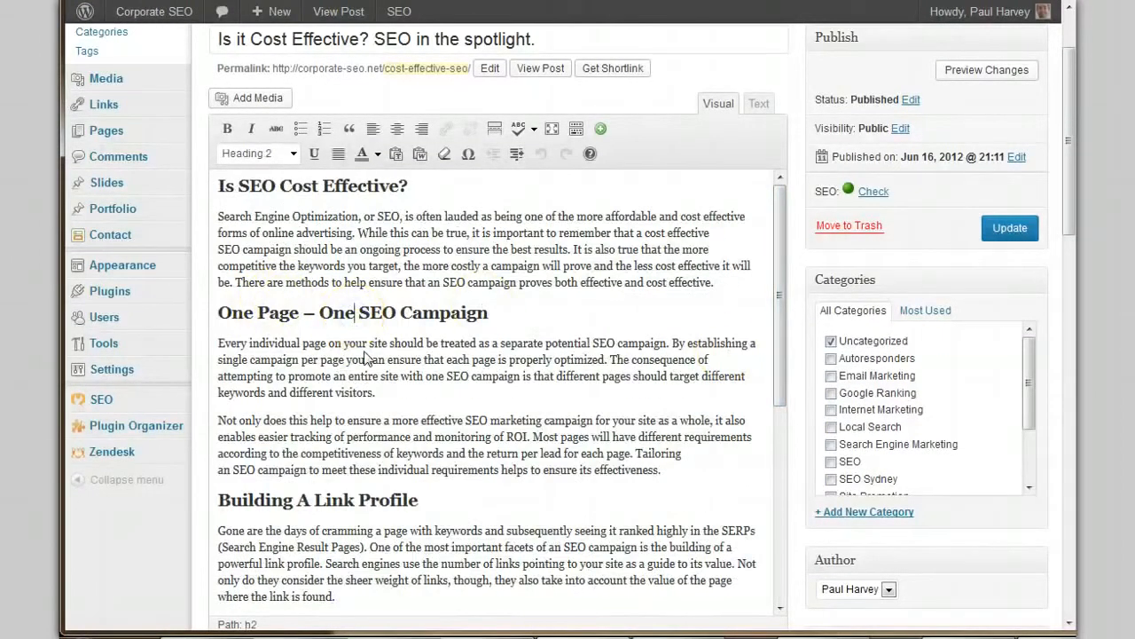
click(280, 186)
text(What makes)
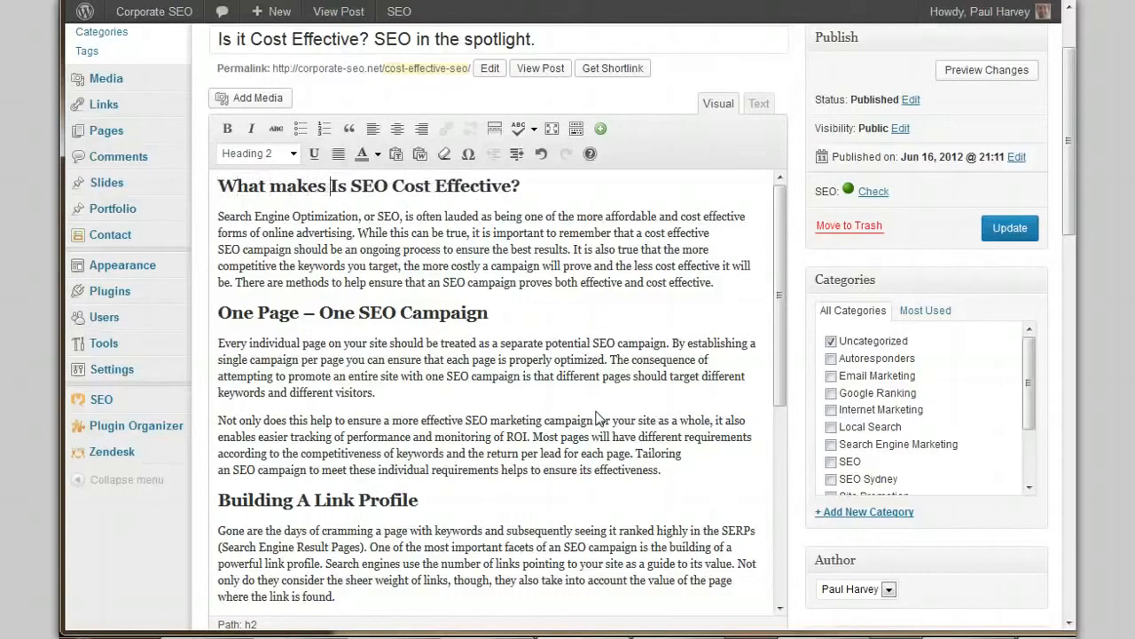
key(Delete)
key(Delete)
key(Delete)
key(Delete)
key(Delete)
key(Delete)
key(Delete)
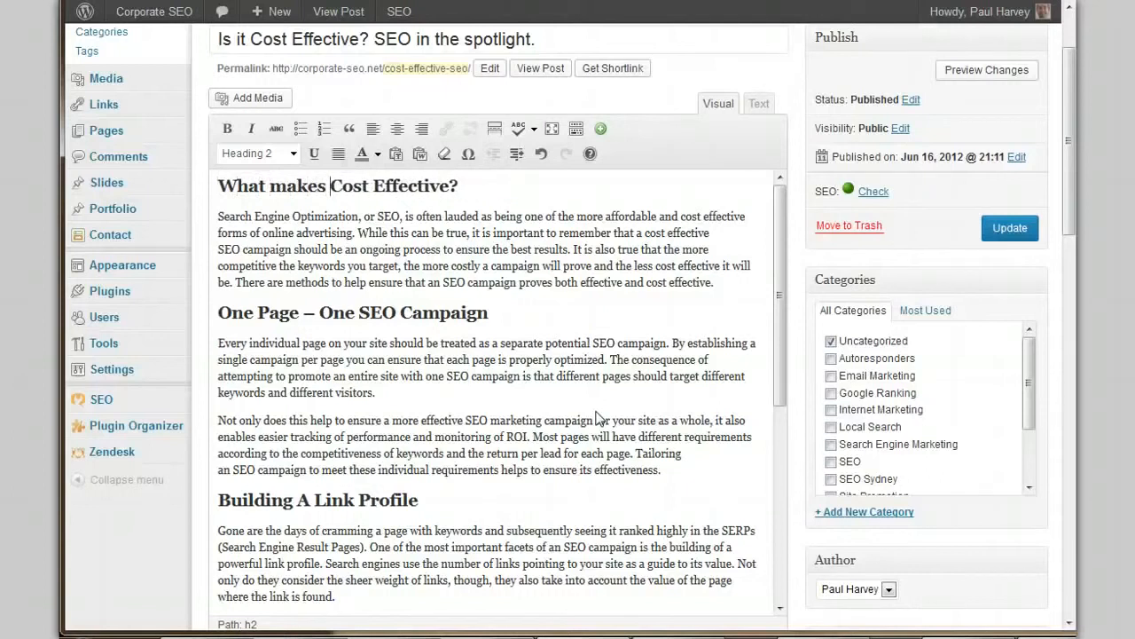
text(for)
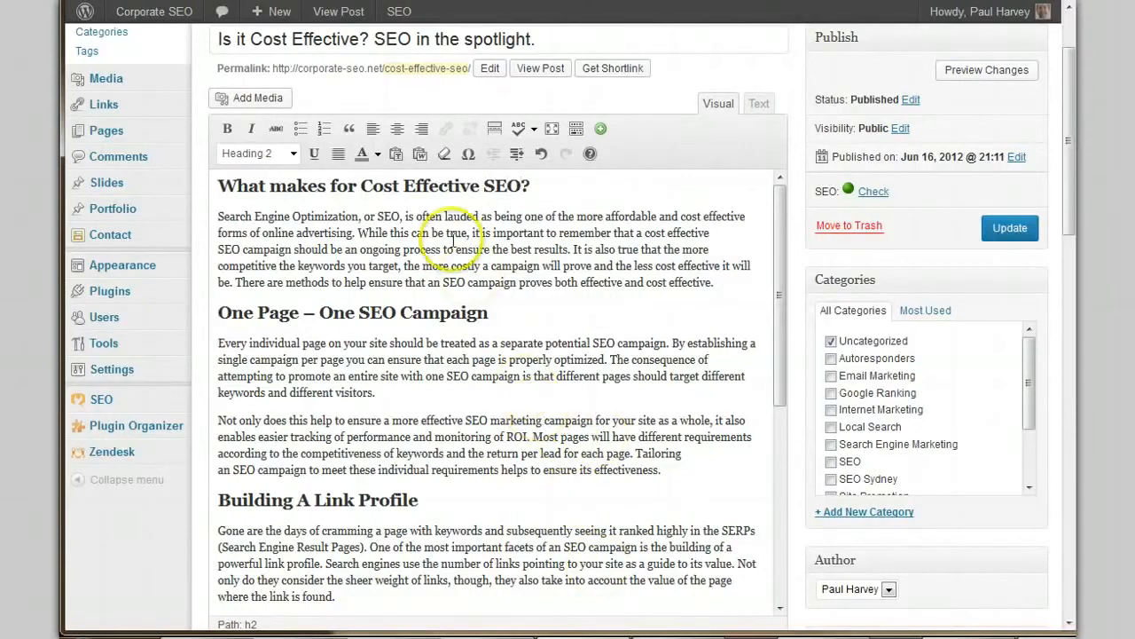
click(296, 156)
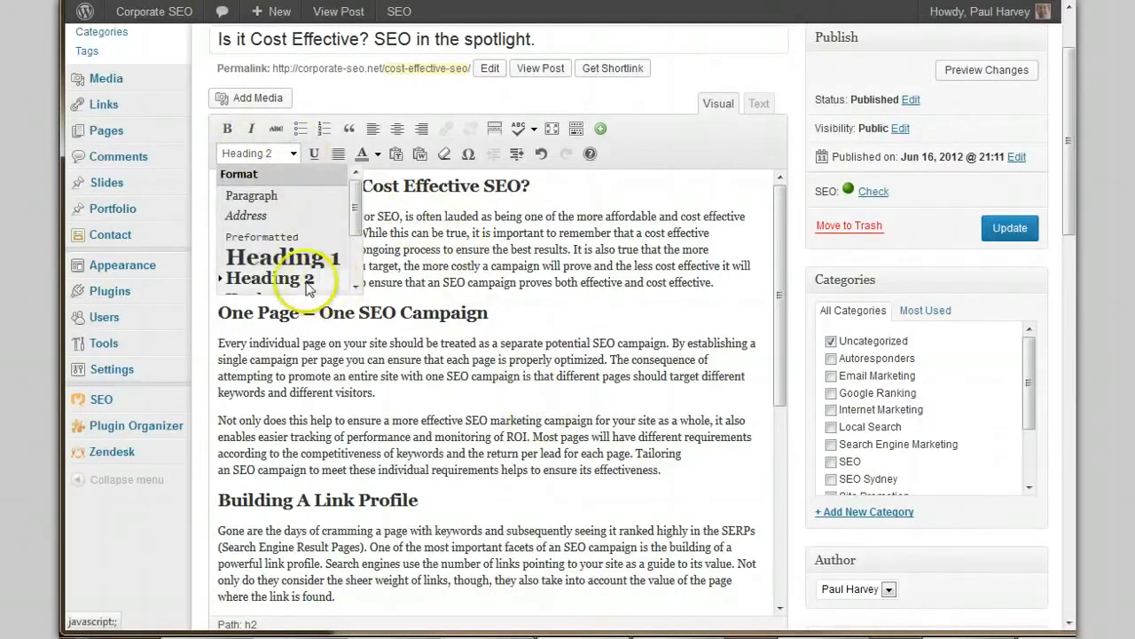
click(441, 229)
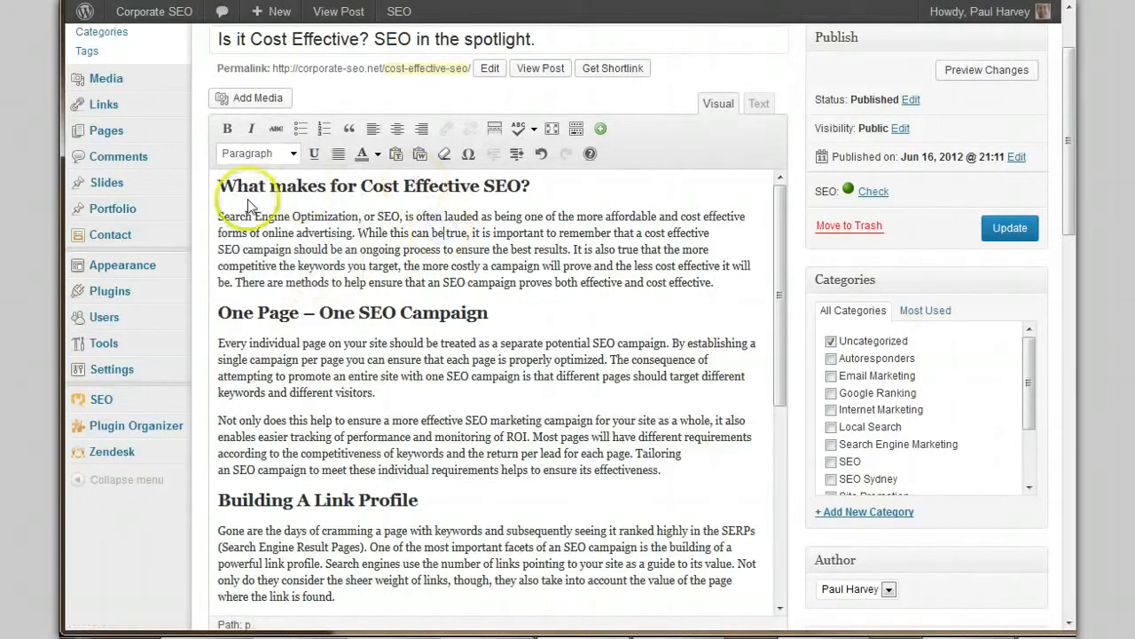
Insert "Cost Effective" before "SEO is not a one-off marketing package" under the Ongoing SEO Work heading and update the post
scroll(514, 355, down, 4)
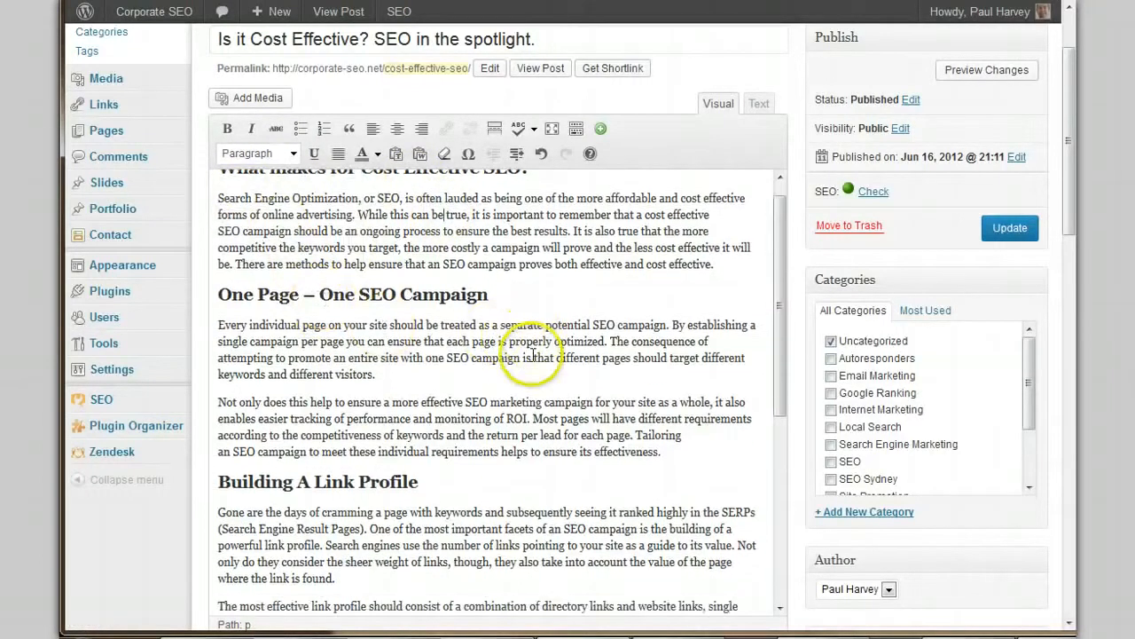
scroll(160, 548, down, 4)
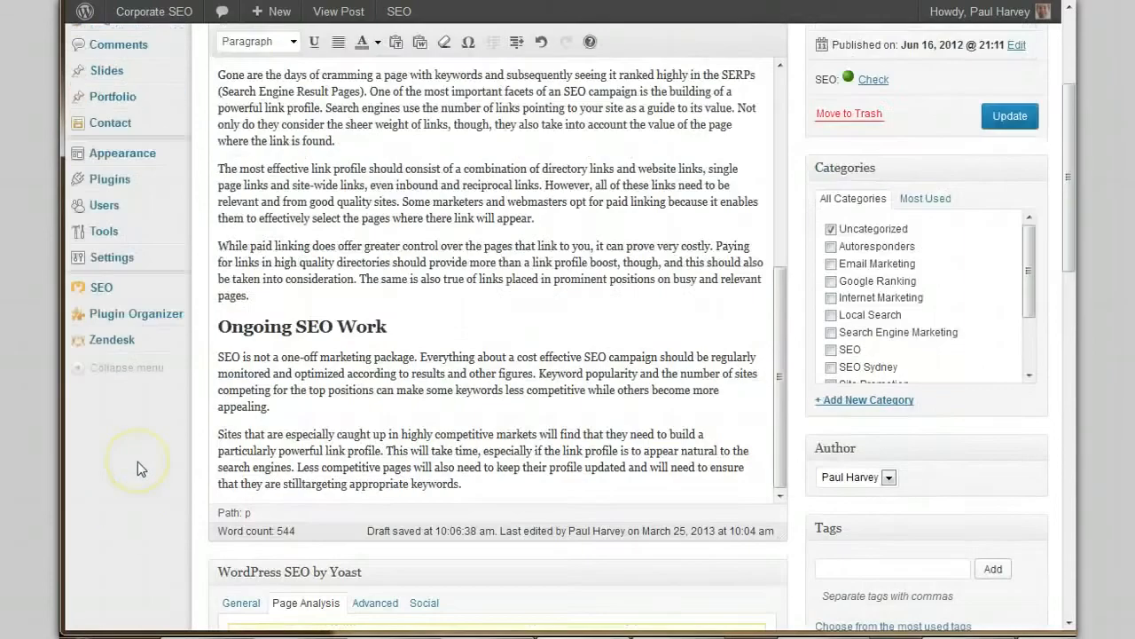
scroll(137, 461, up, 3)
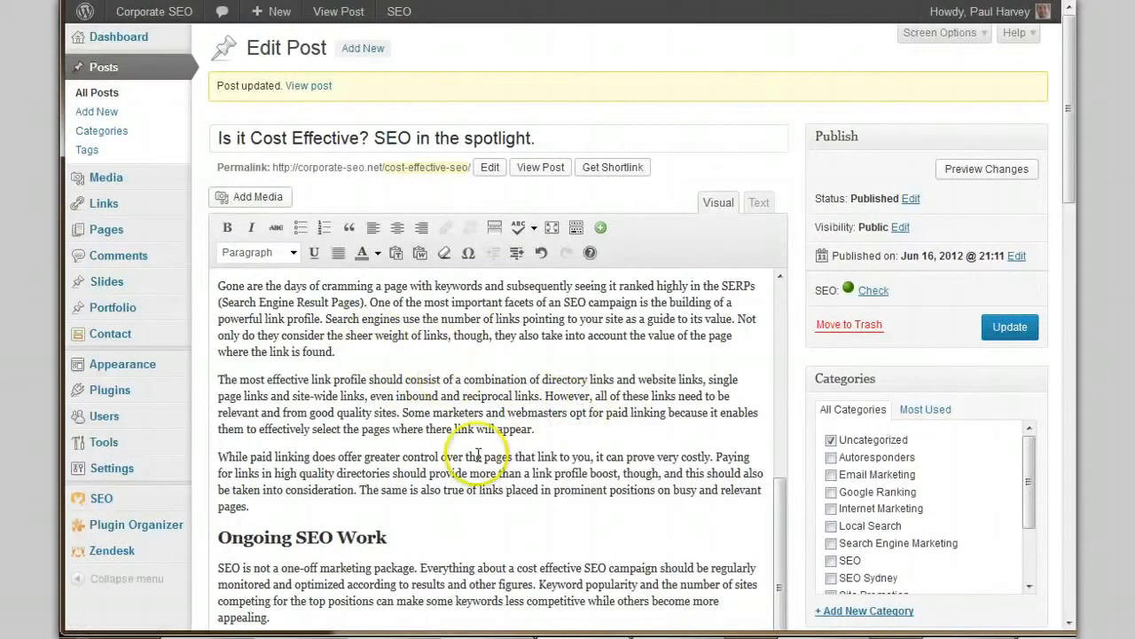
scroll(479, 455, down, 3)
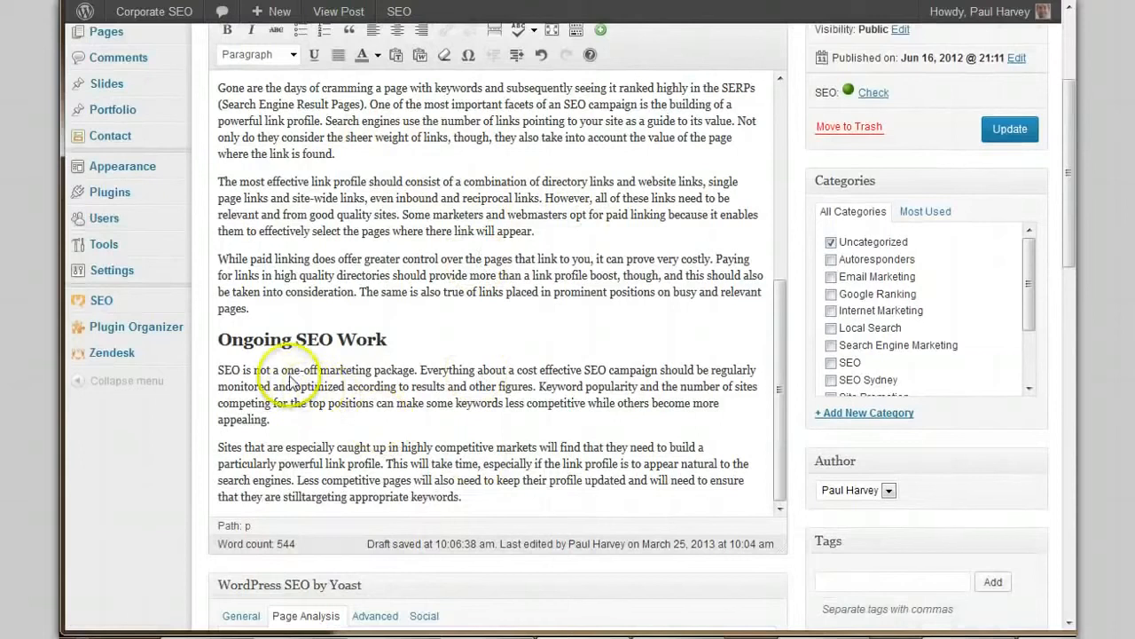
click(289, 367)
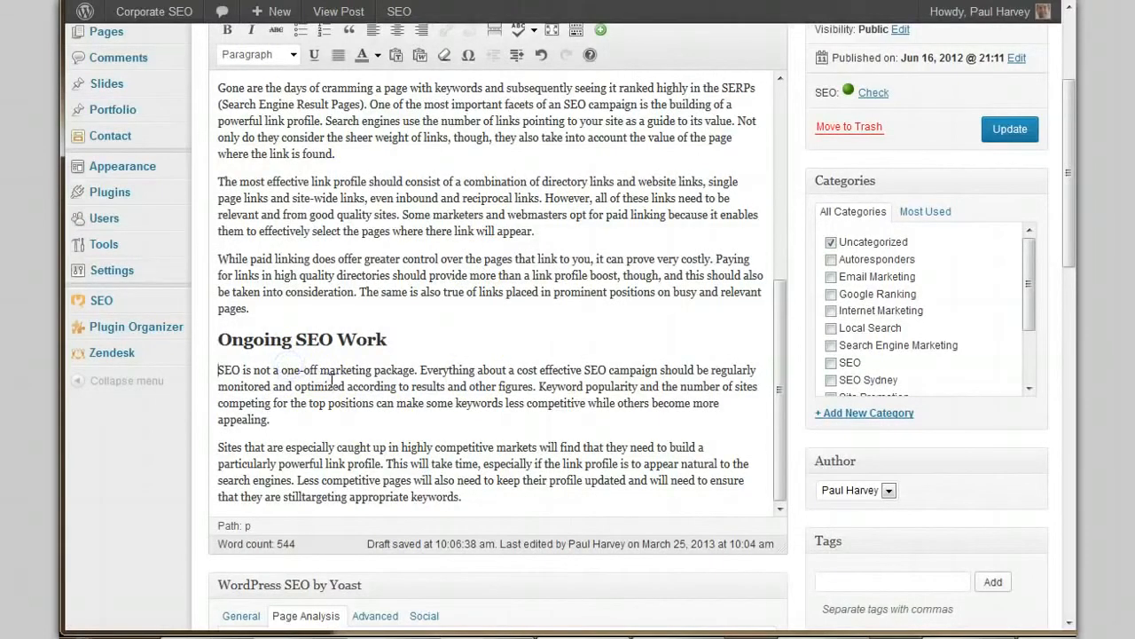
text(Cost Effective)
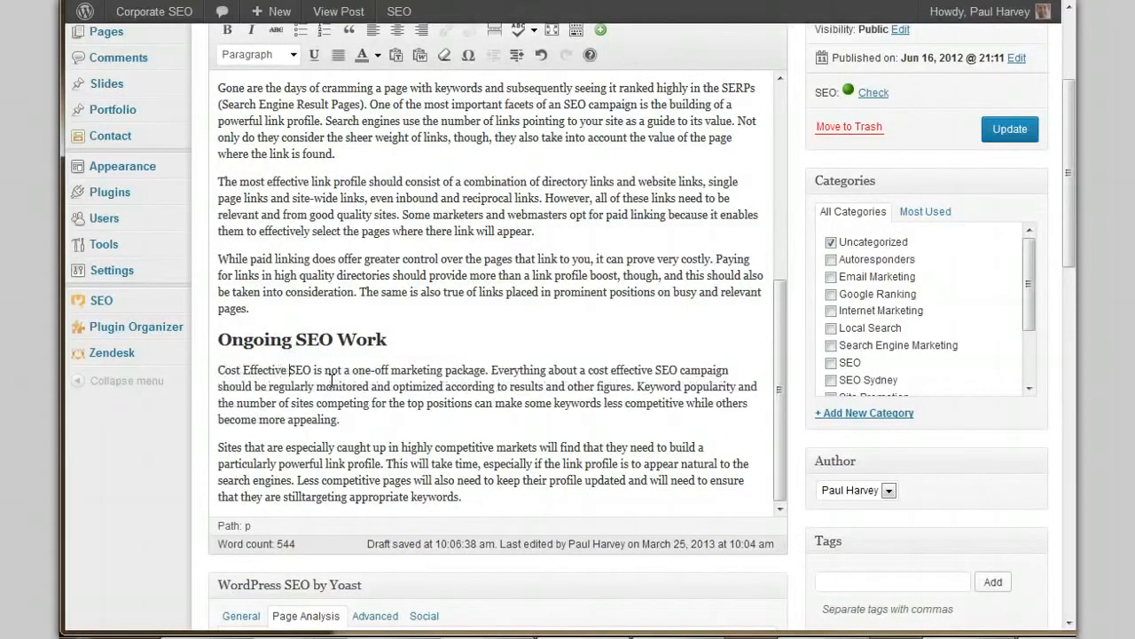
click(992, 130)
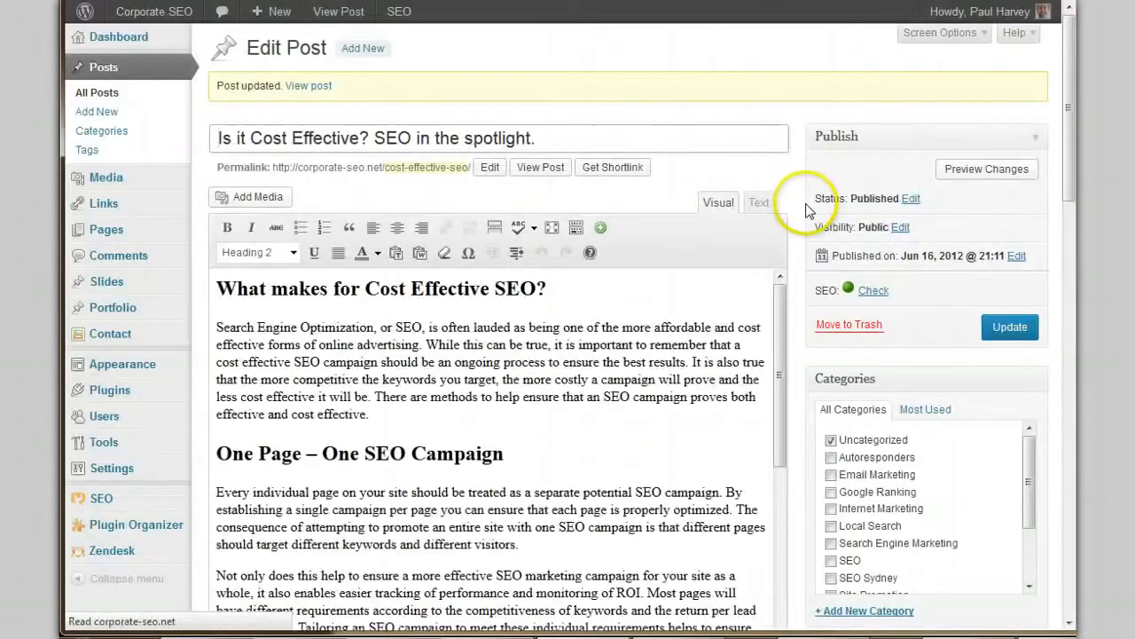
Check the updated post's focus keyword matches and examine its page analysis for keyword density and images
scroll(806, 211, down, 6)
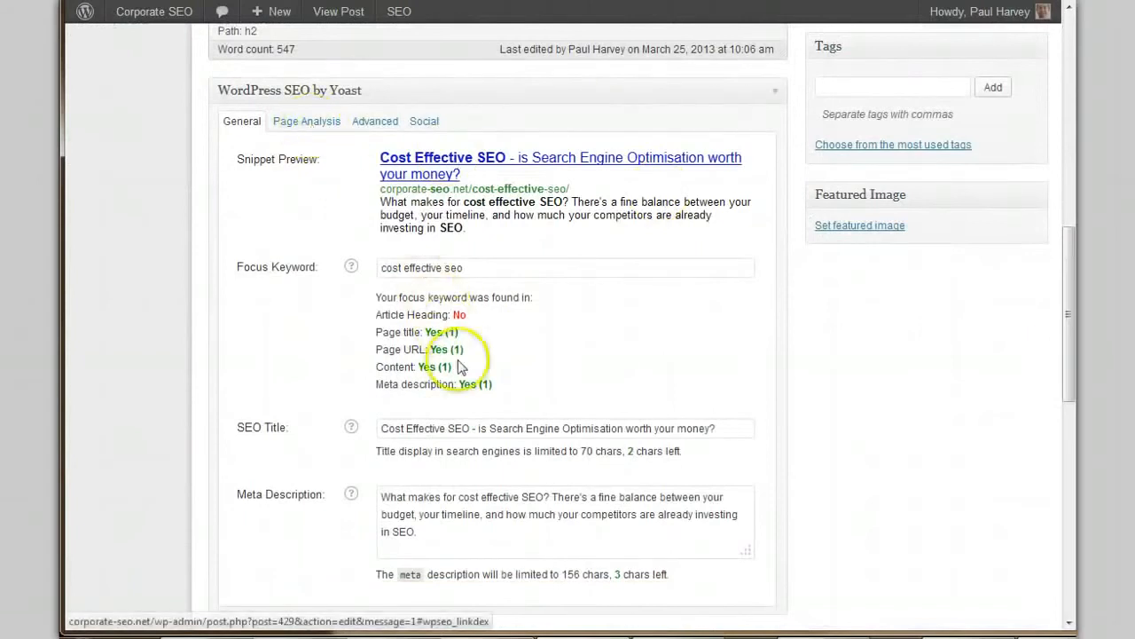
click(325, 131)
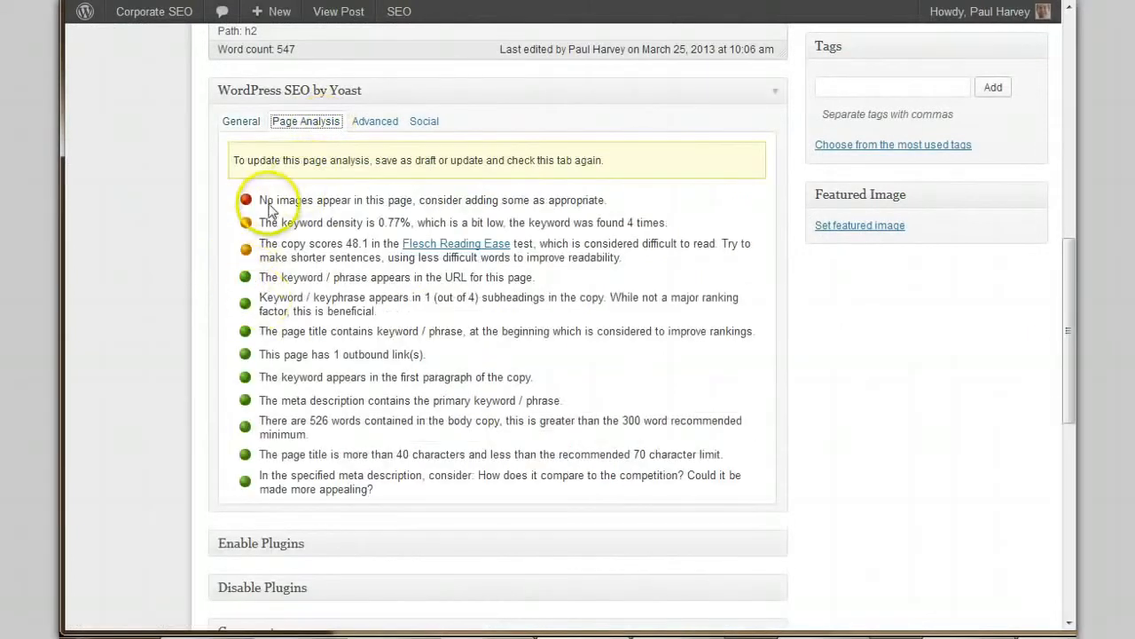
click(388, 222)
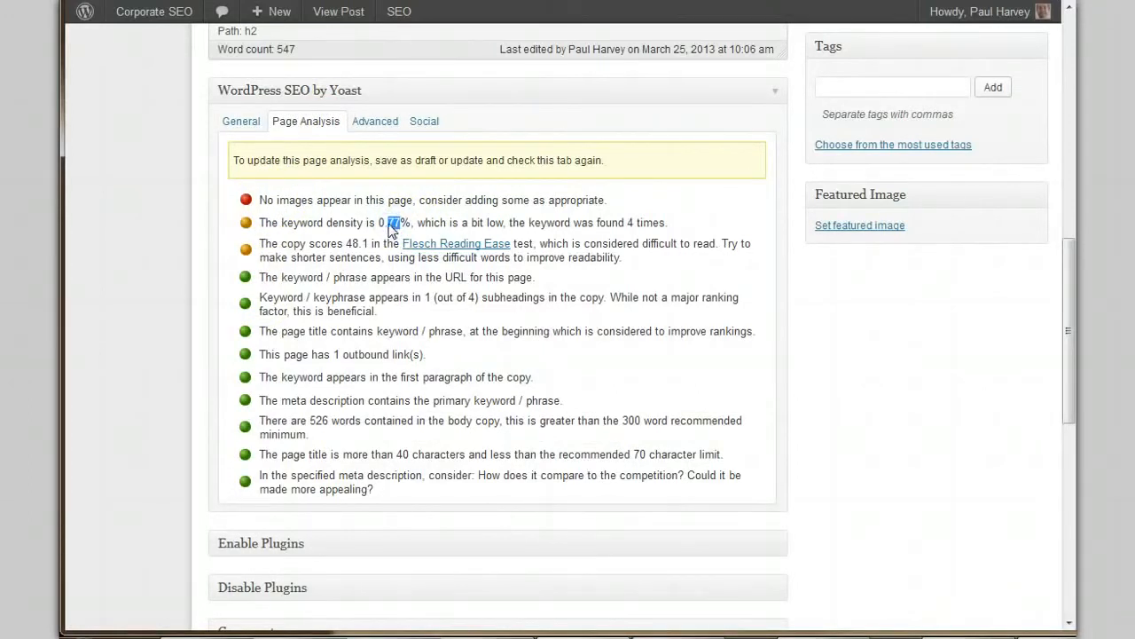
click(387, 224)
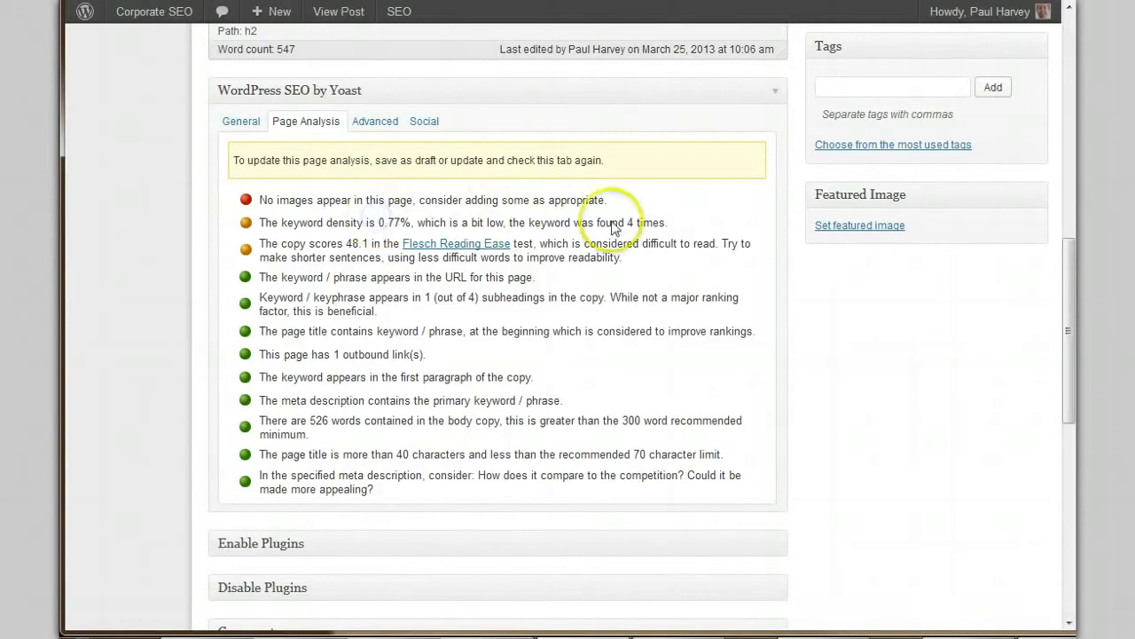
click(393, 228)
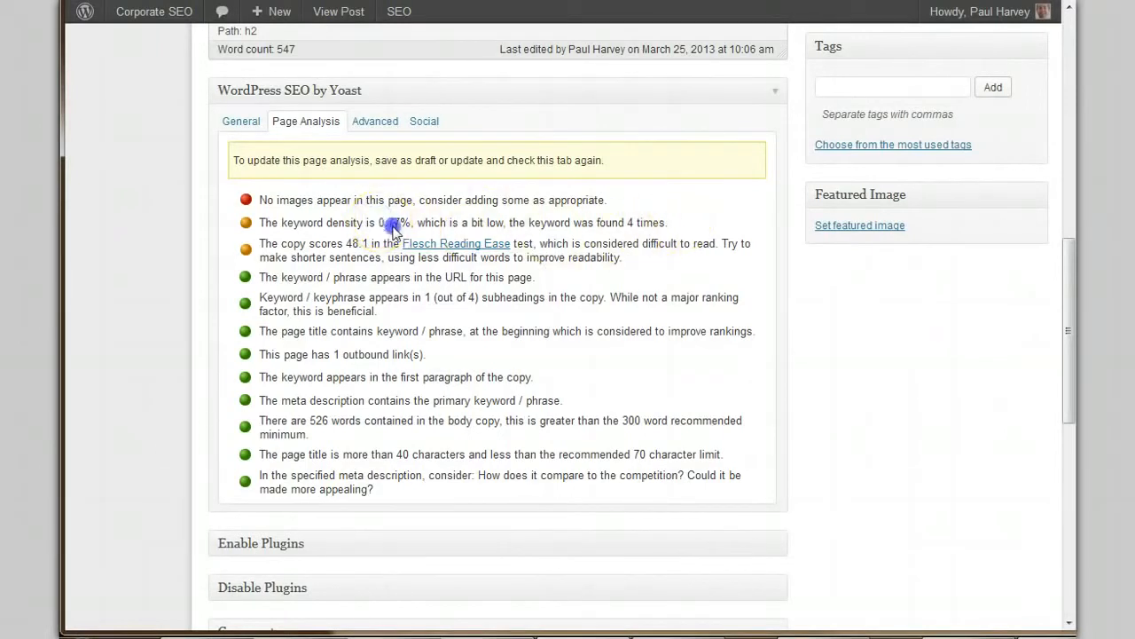
click(399, 221)
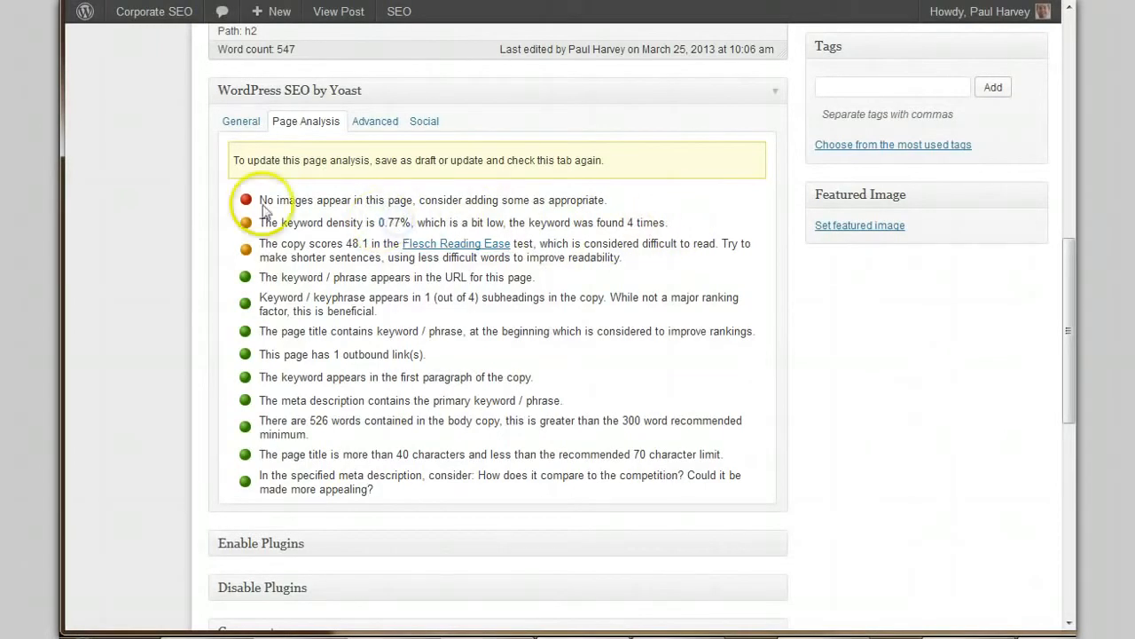
drag(260, 200, 462, 202)
click(518, 204)
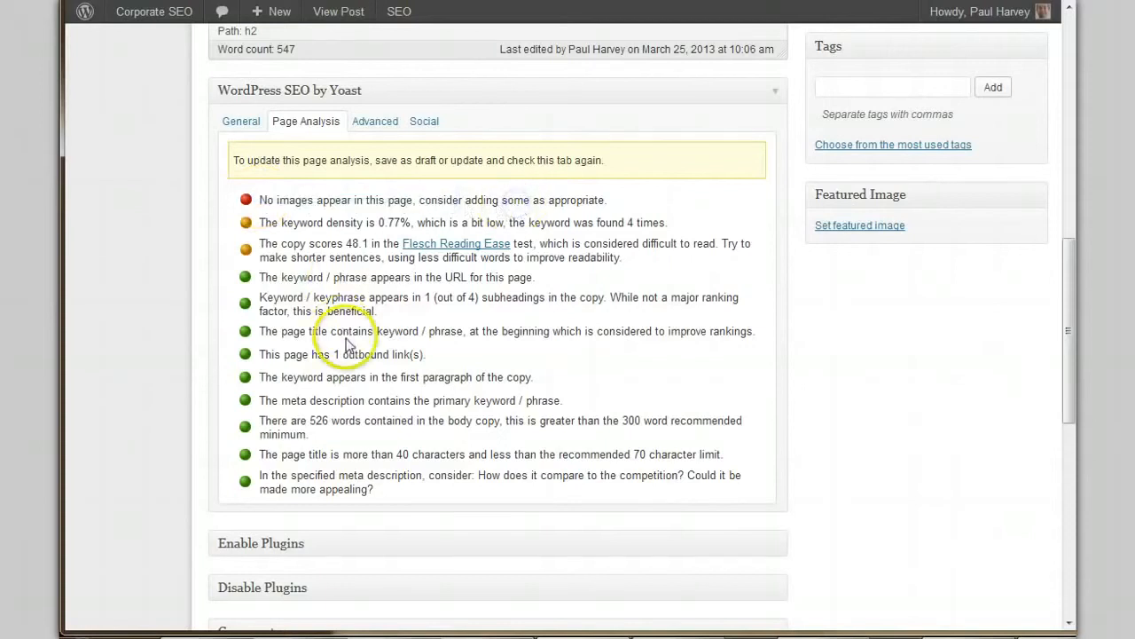
scroll(337, 355, up, 2)
scroll(132, 378, up, 4)
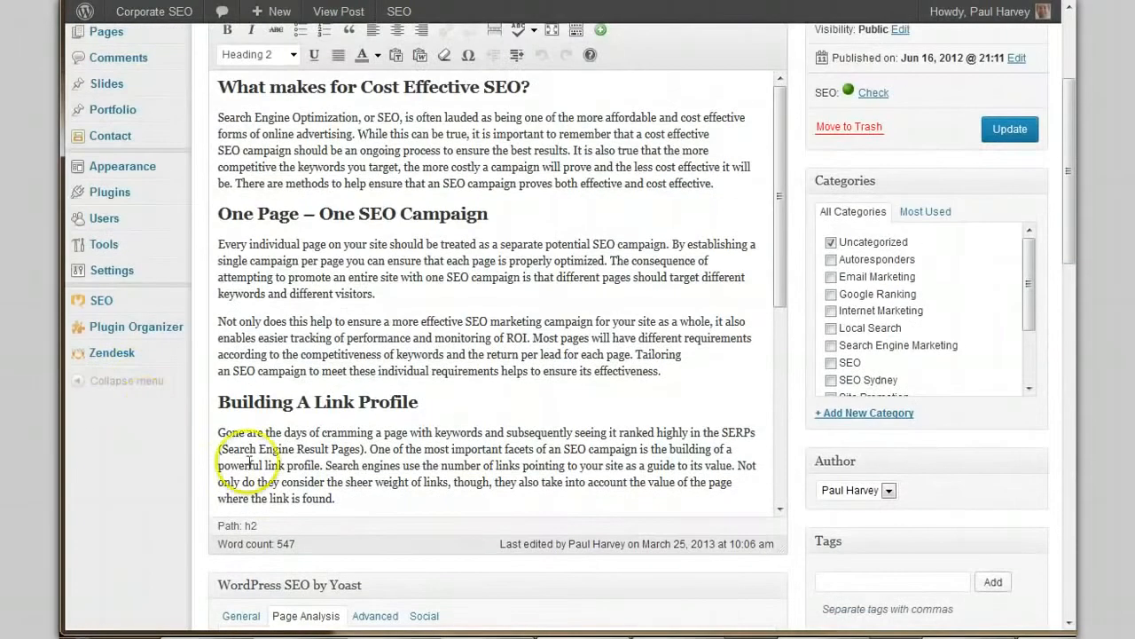
scroll(665, 305, up, 2)
scroll(806, 223, down, 2)
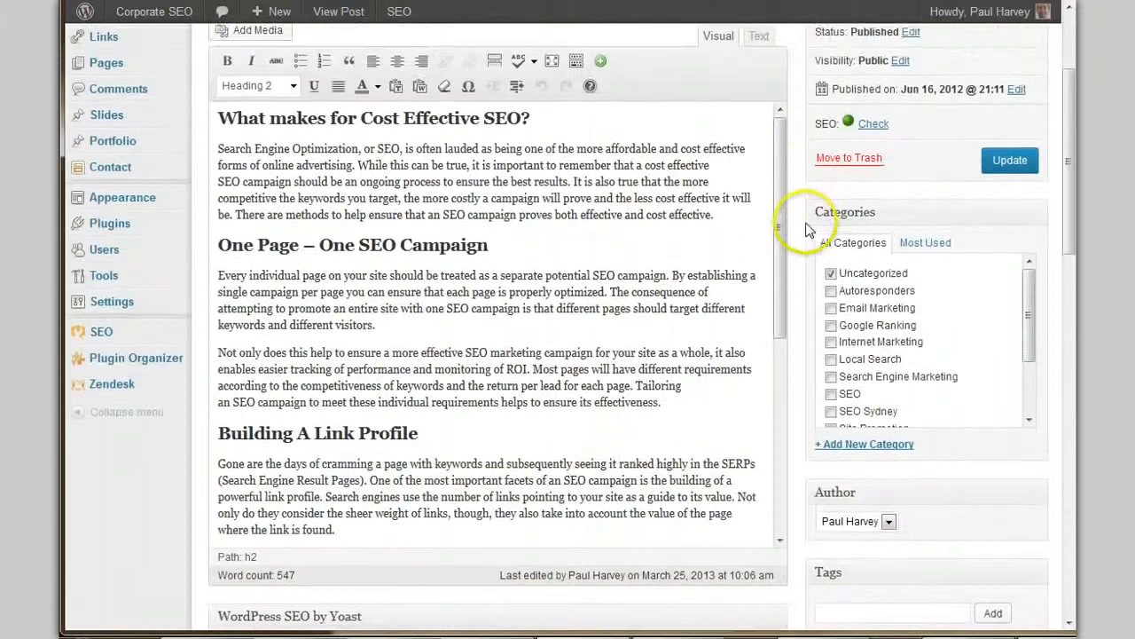
scroll(808, 229, down, 1)
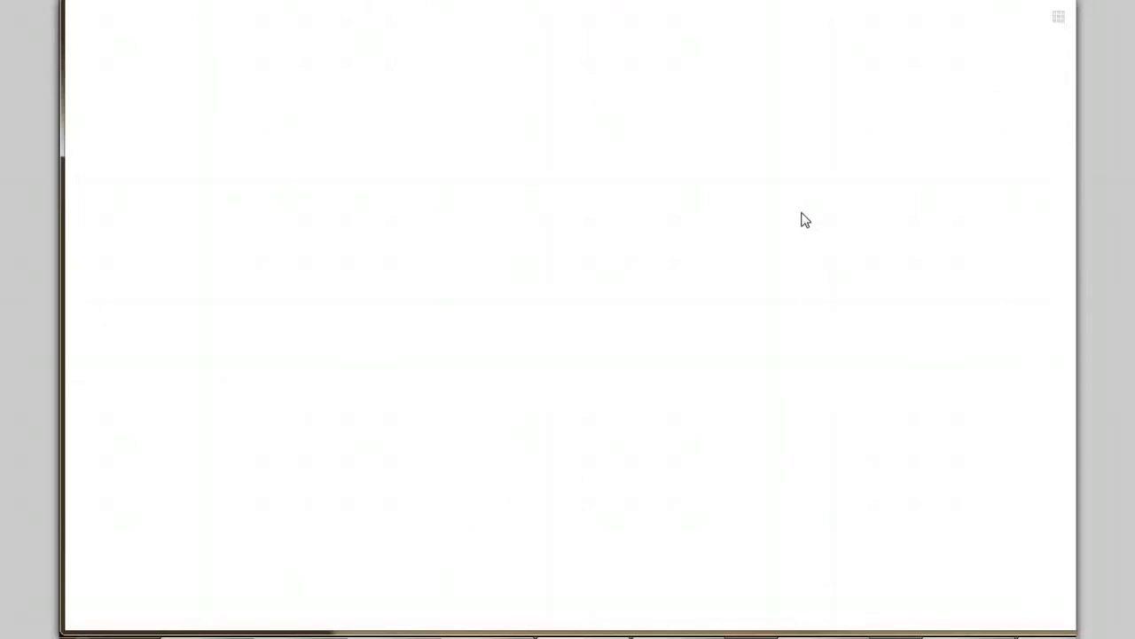
Open the morgueFile free photo archive and remove its existing "wax+pot" search term
text(morg)
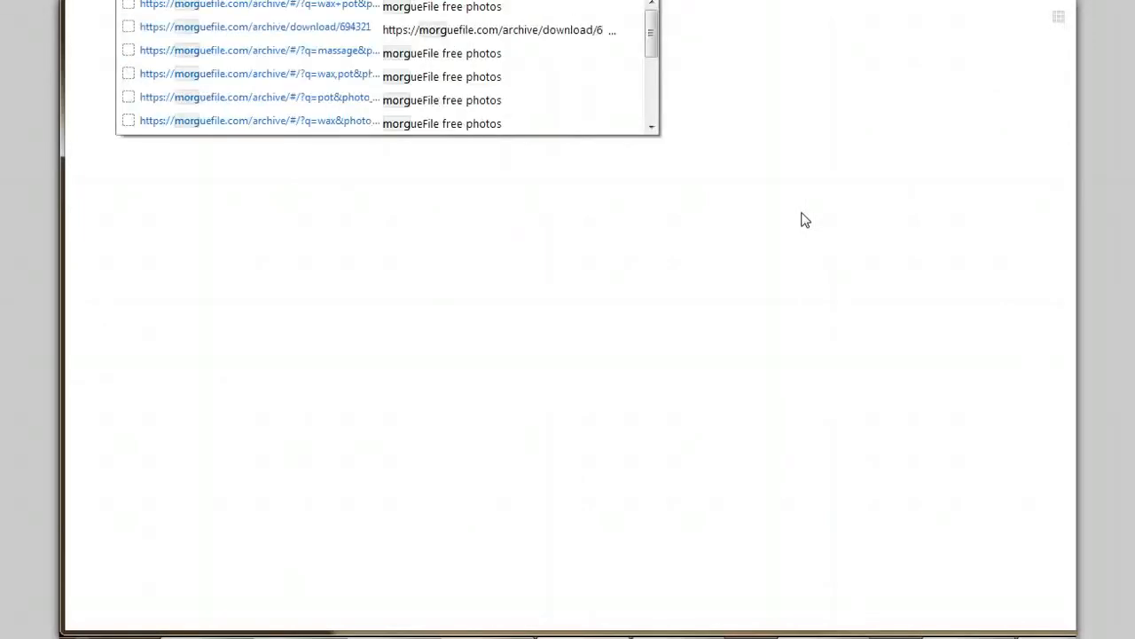
key(Down)
key(Return)
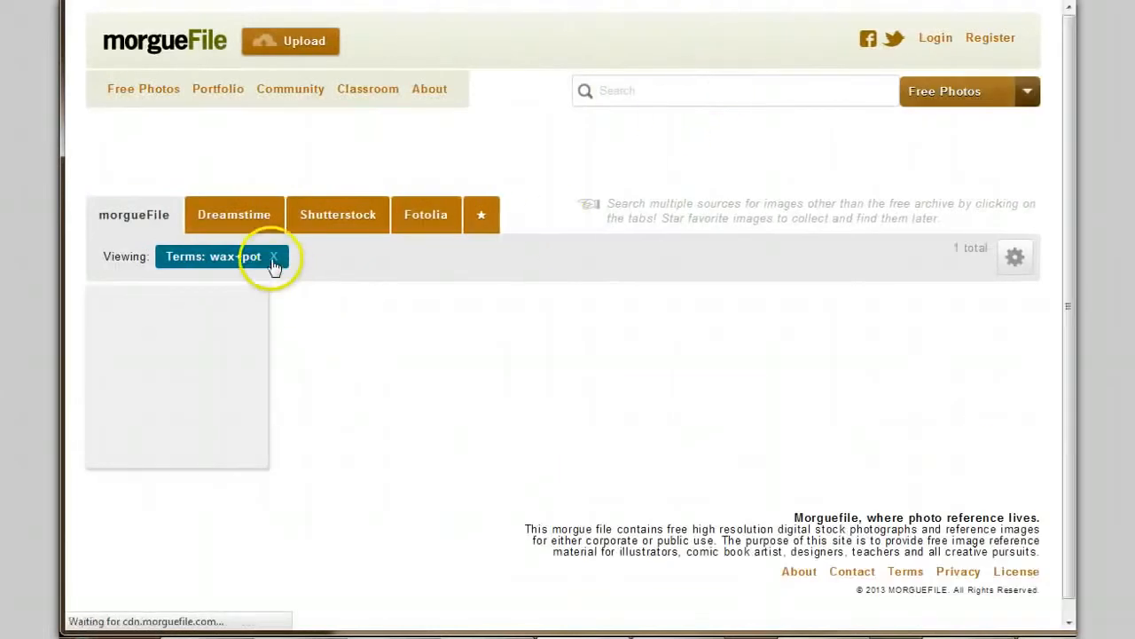
click(276, 258)
Search the free photos for "seo", and try the term "search" as well
click(685, 90)
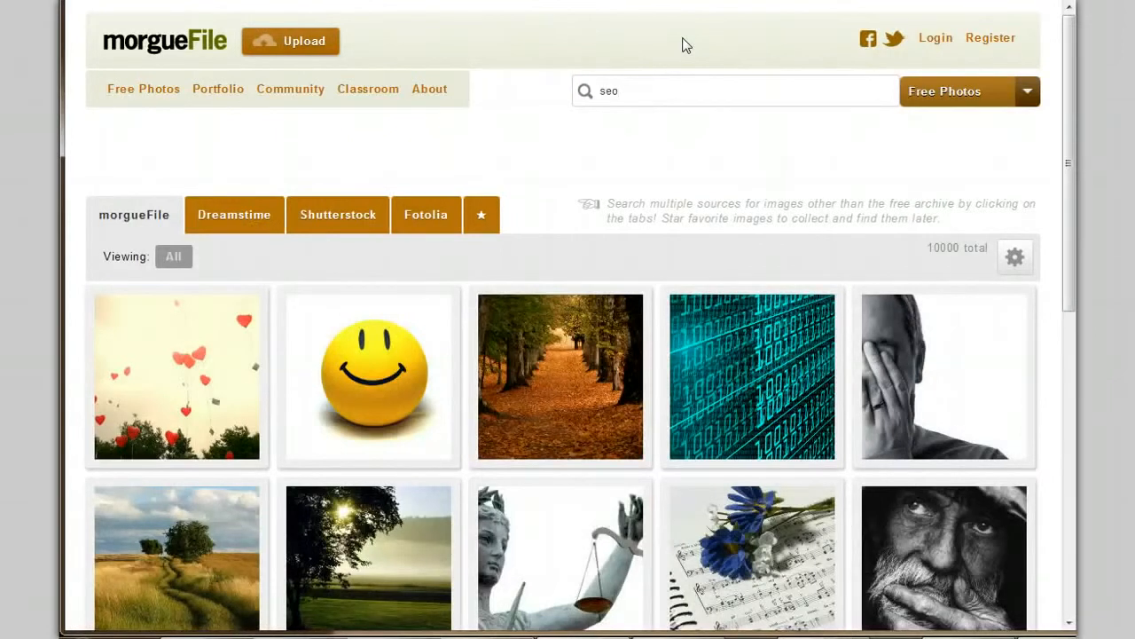
key(Return)
click(654, 88)
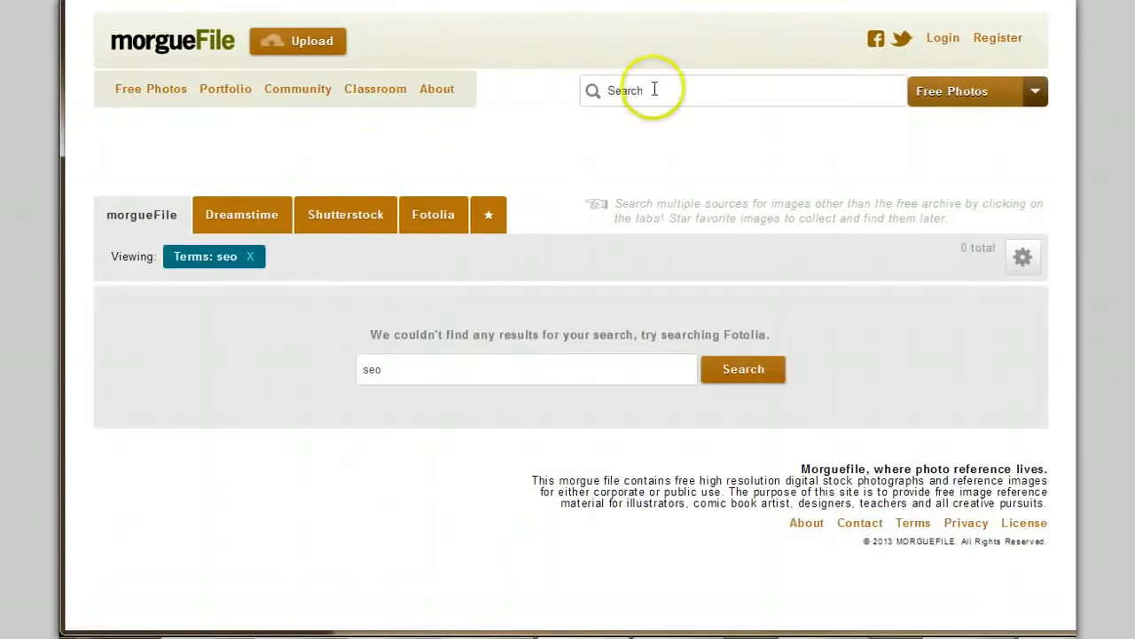
text(search)
key(Return)
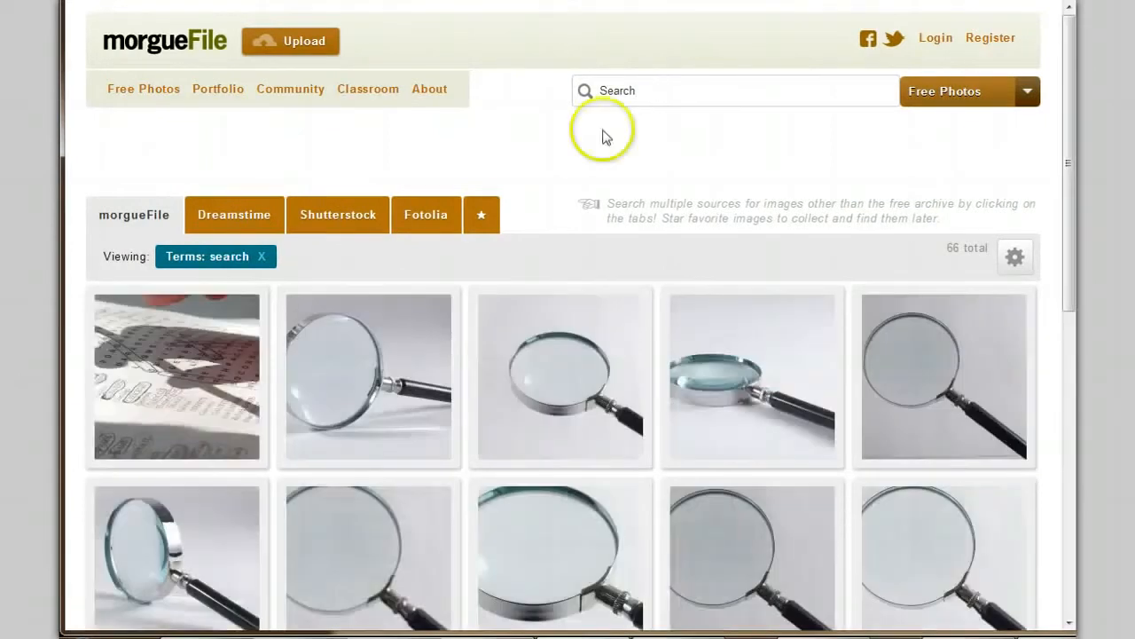
Download the second result, the standing magnifying glass photo, save the file to disk and dismiss the social media request
mouse_move(374, 366)
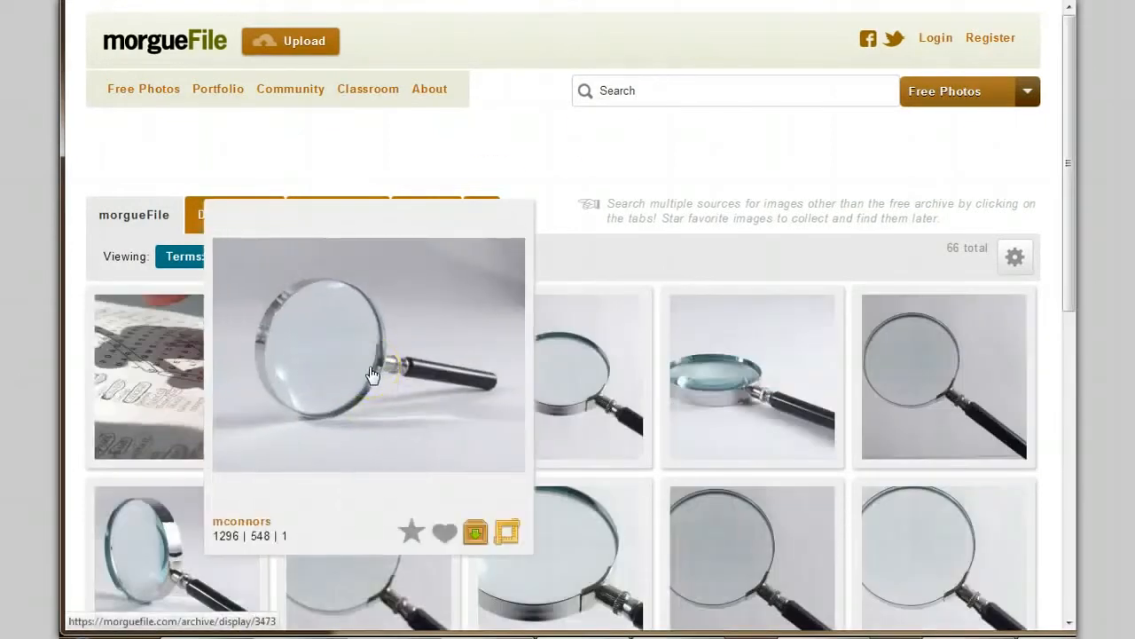
click(373, 374)
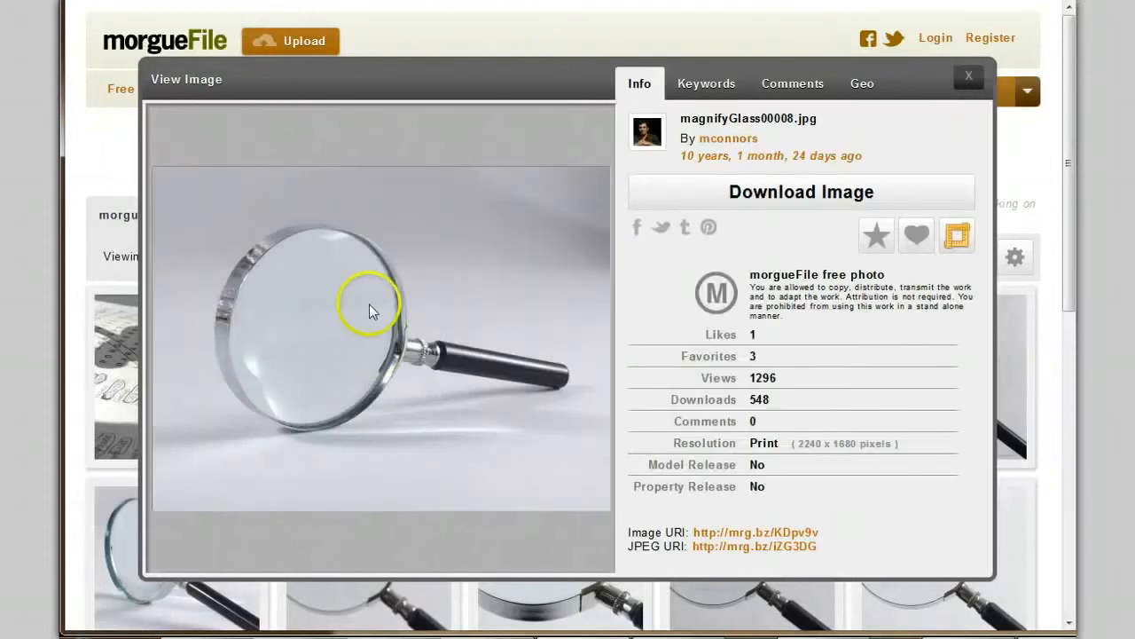
click(801, 193)
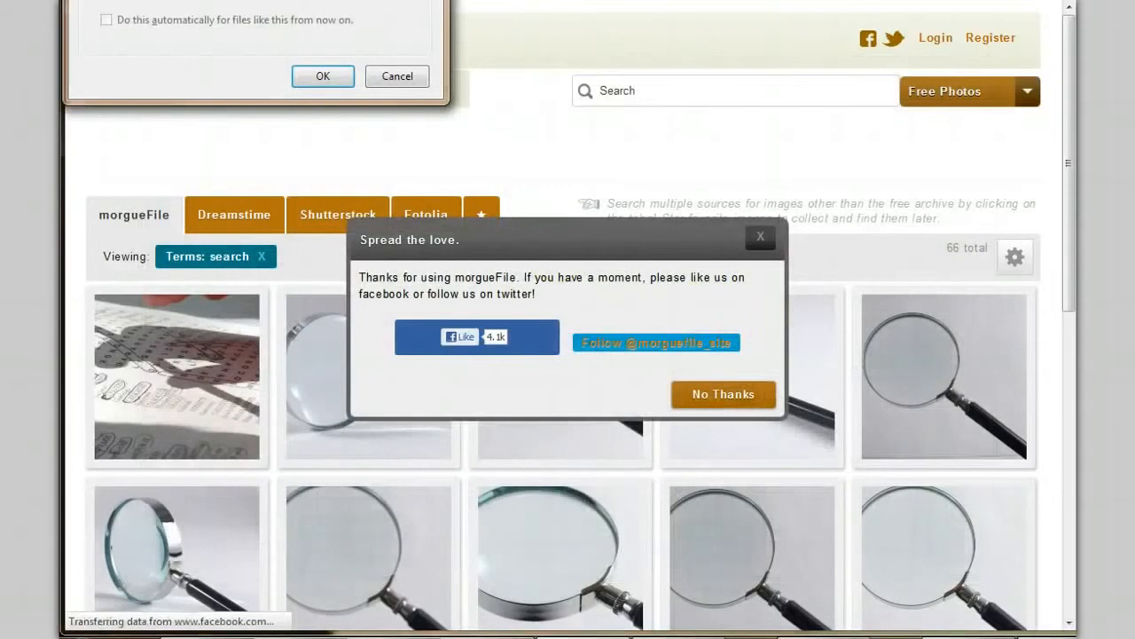
drag(333, 0, 352, 23)
click(142, 98)
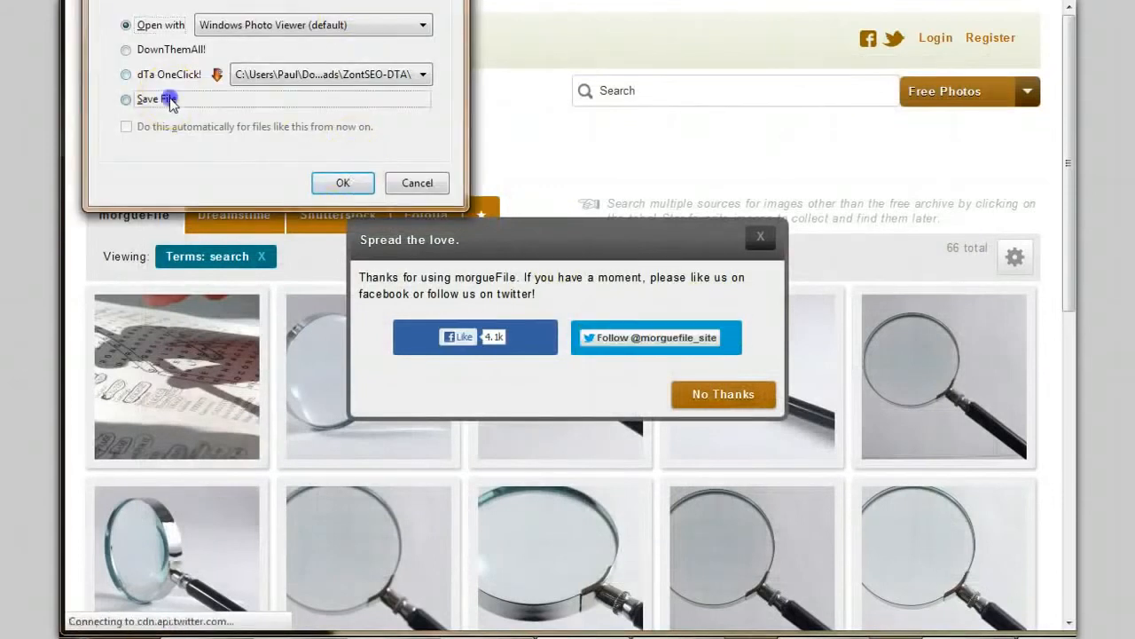
click(340, 181)
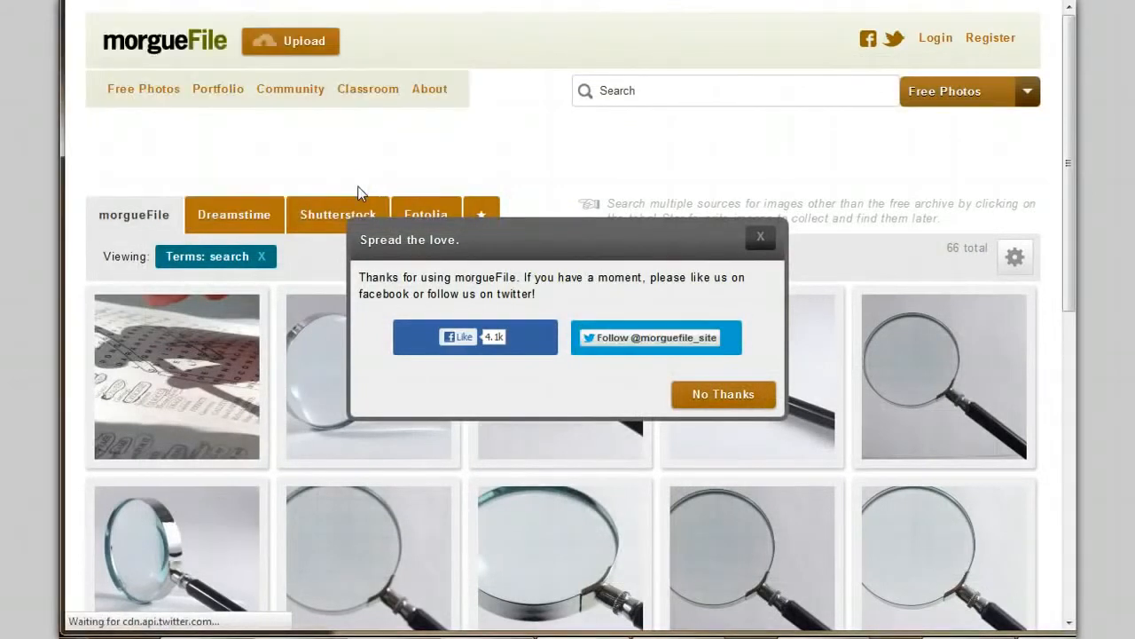
click(760, 236)
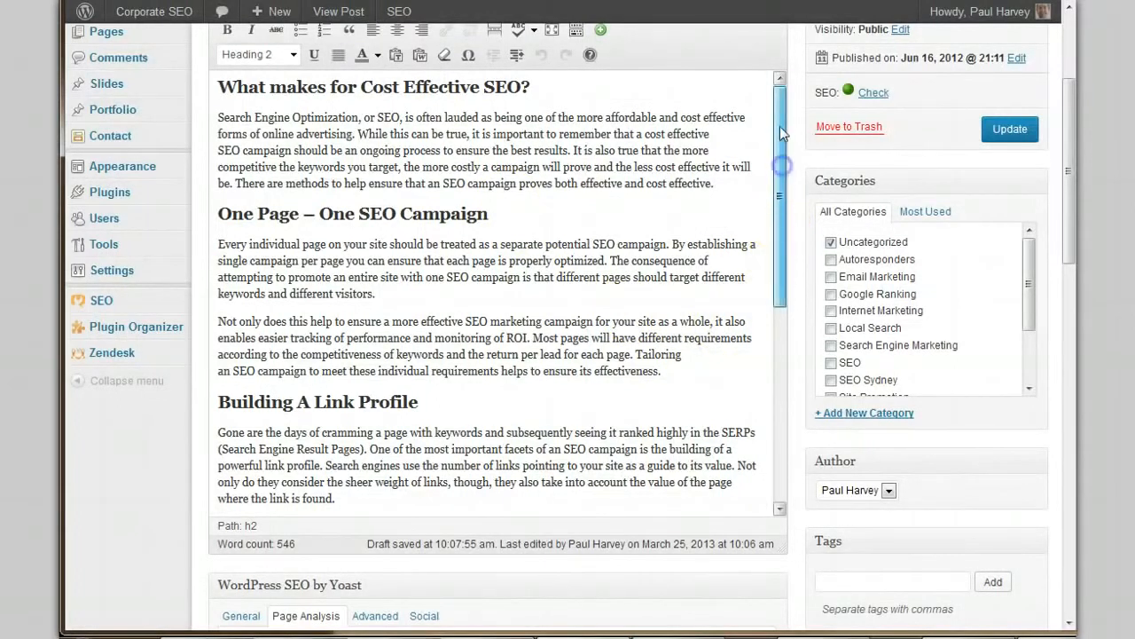
Return to the WordPress post, start a media file upload and browse to the Downloads folder
scroll(792, 91, up, 2)
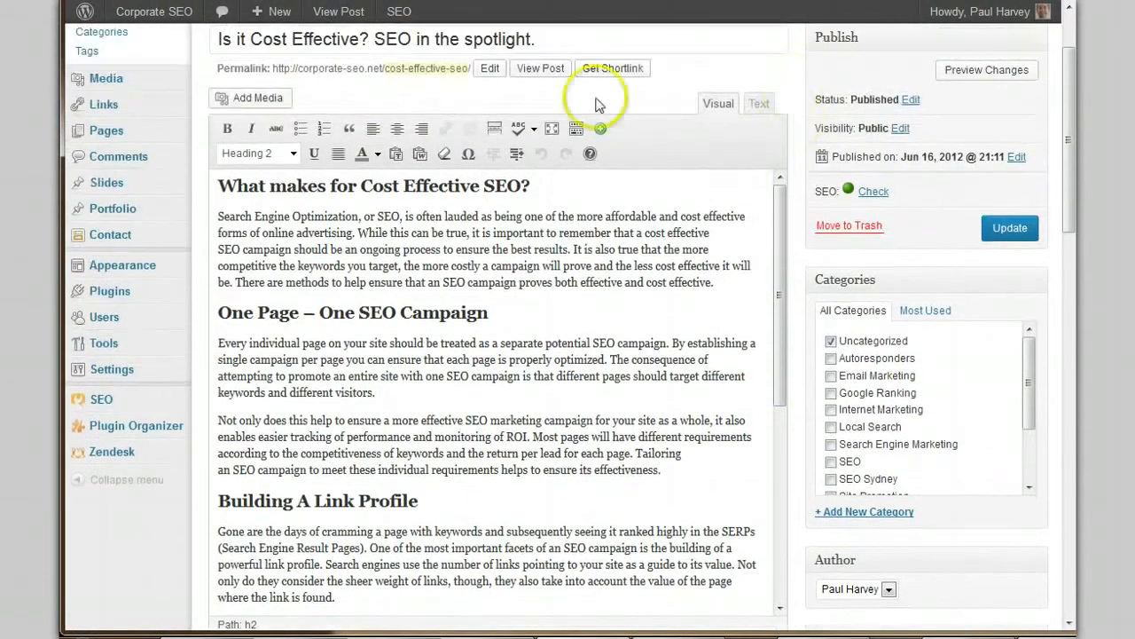
click(257, 100)
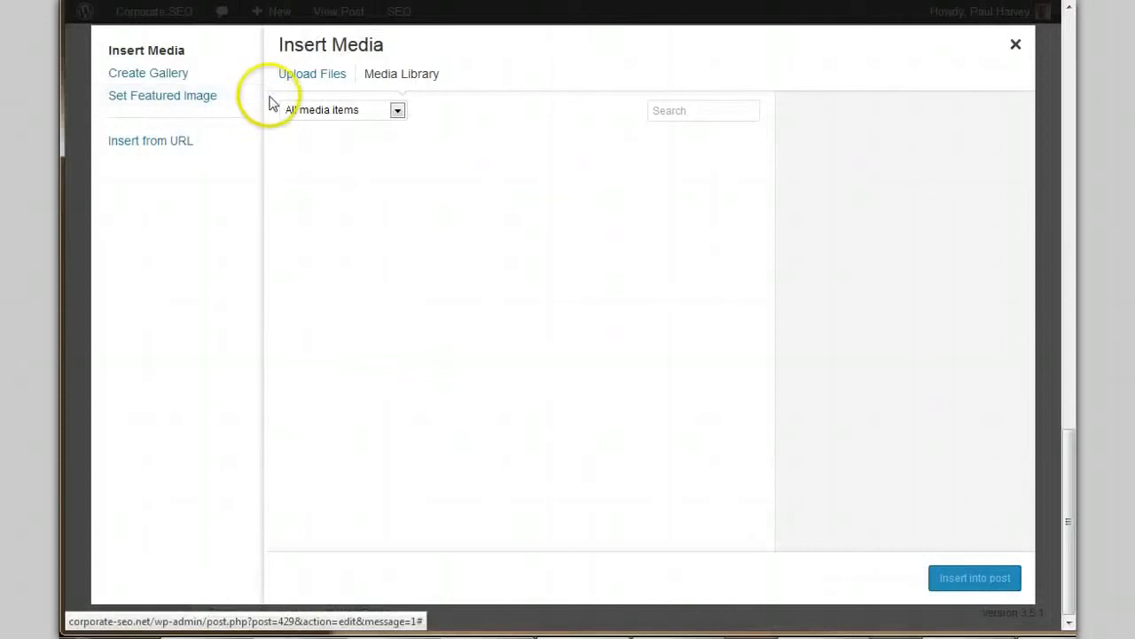
click(311, 75)
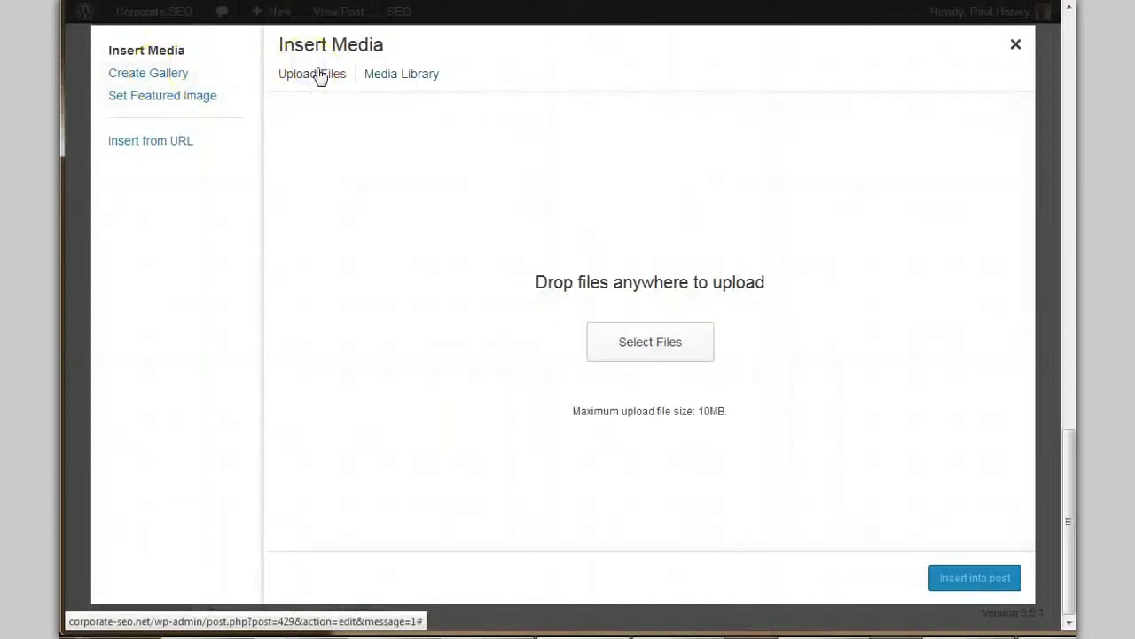
click(685, 336)
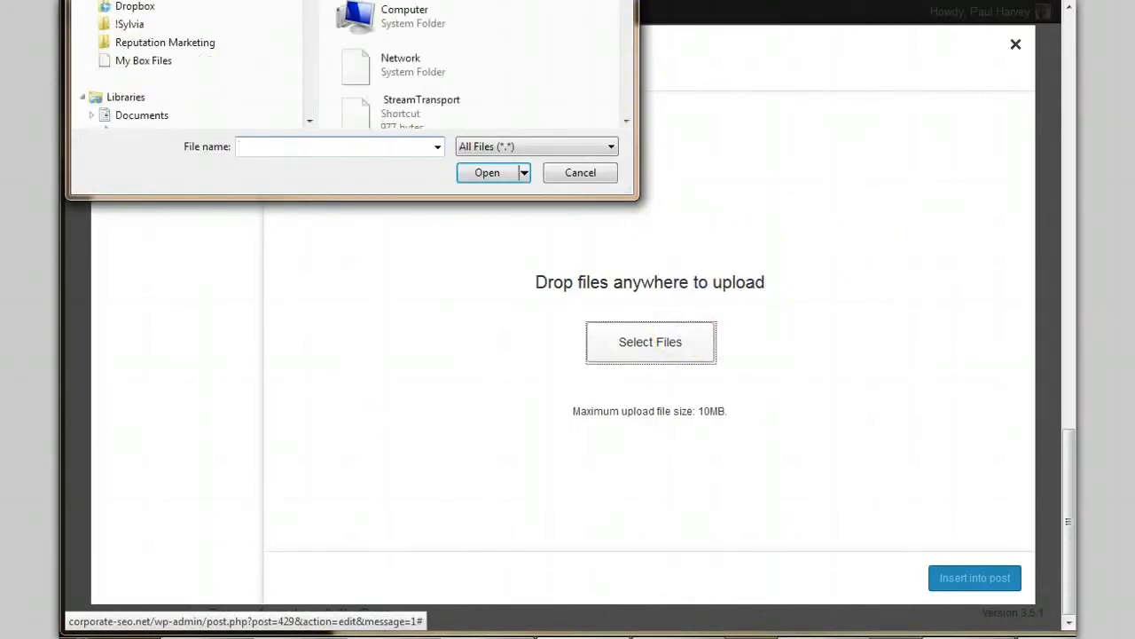
drag(327, 0, 732, 44)
click(547, 147)
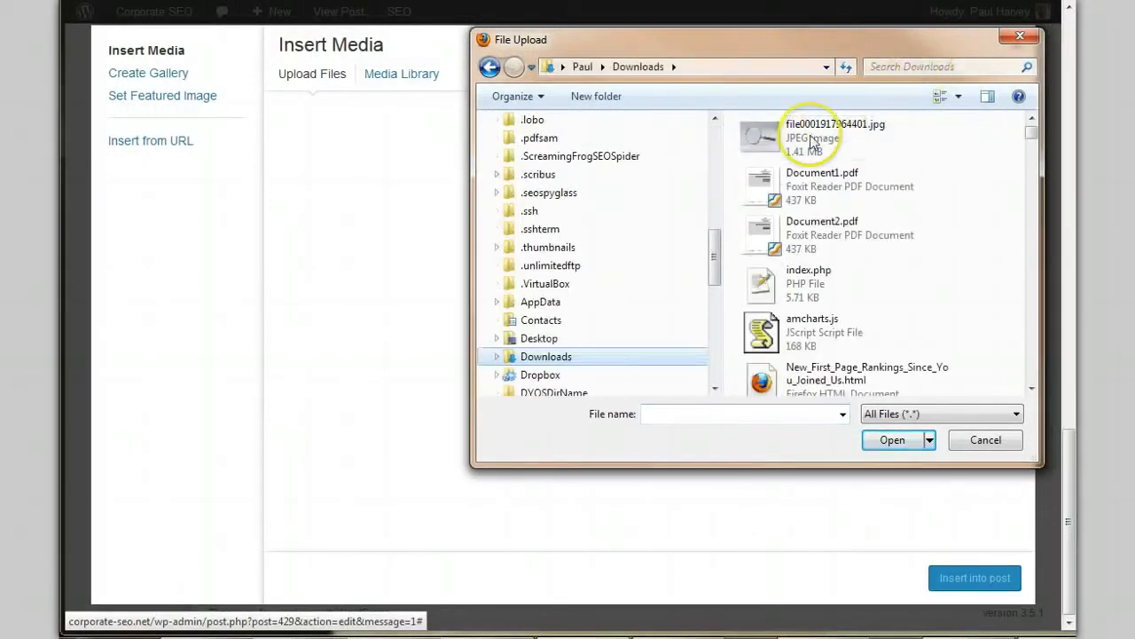
Rename the downloaded magnifying glass image to "cost effective seo.jpg" within the file selection dialog
click(813, 142)
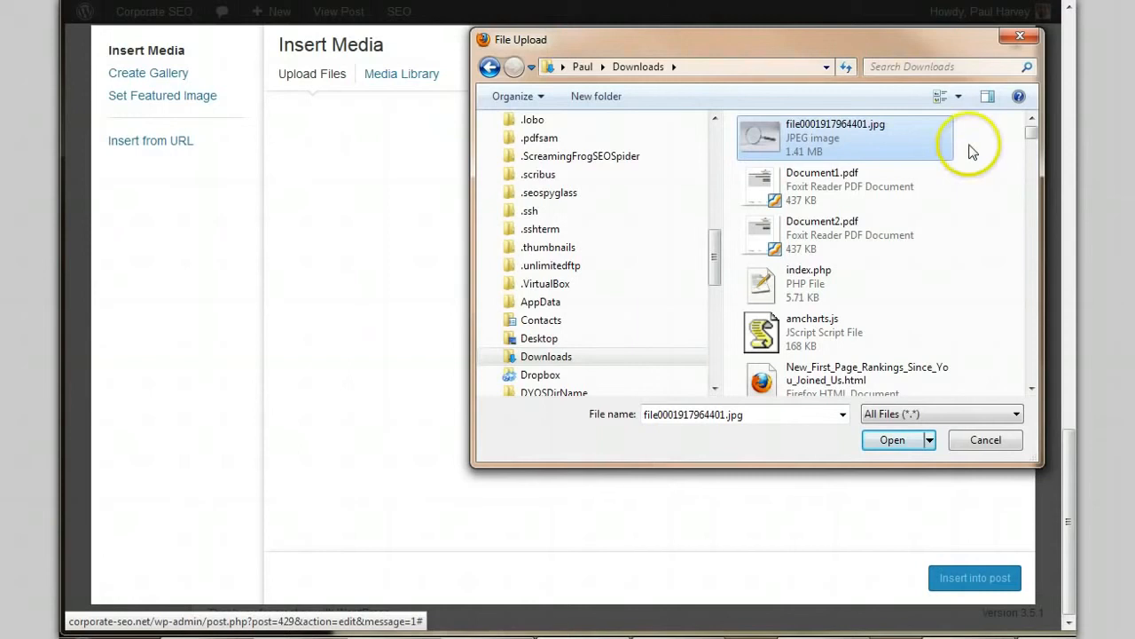
right_click(836, 146)
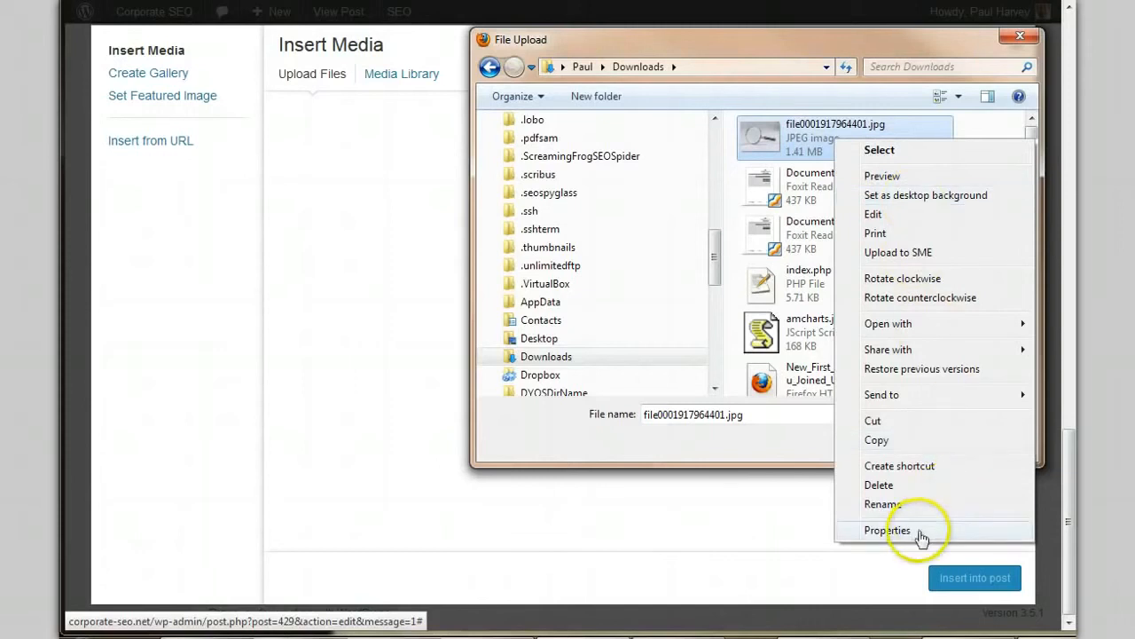
click(905, 506)
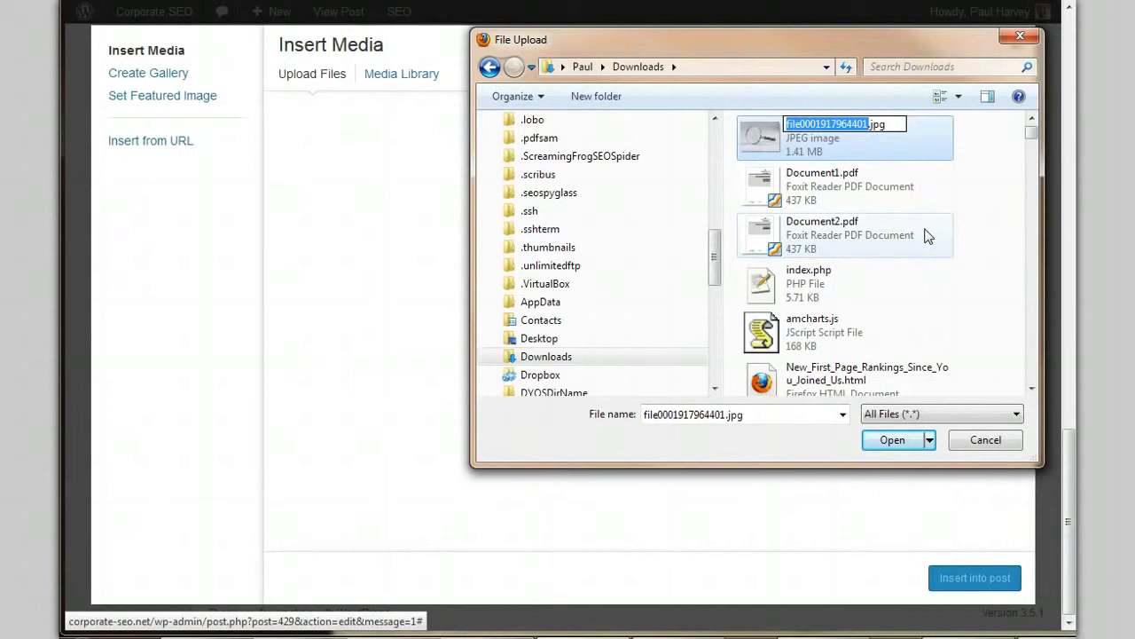
text(cost effective seo)
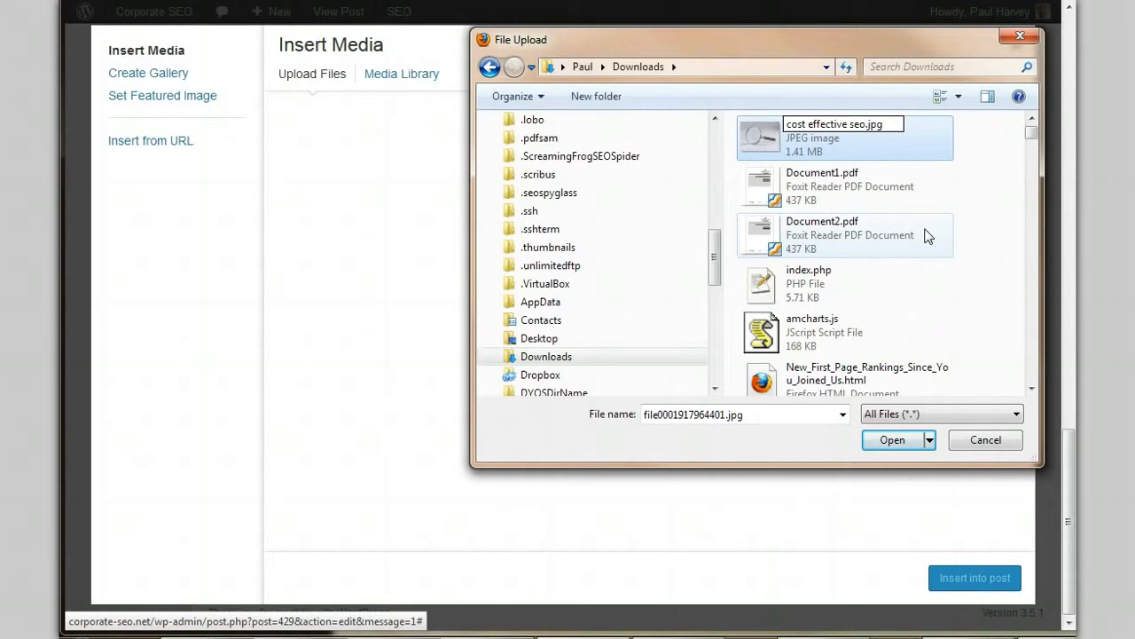
click(903, 145)
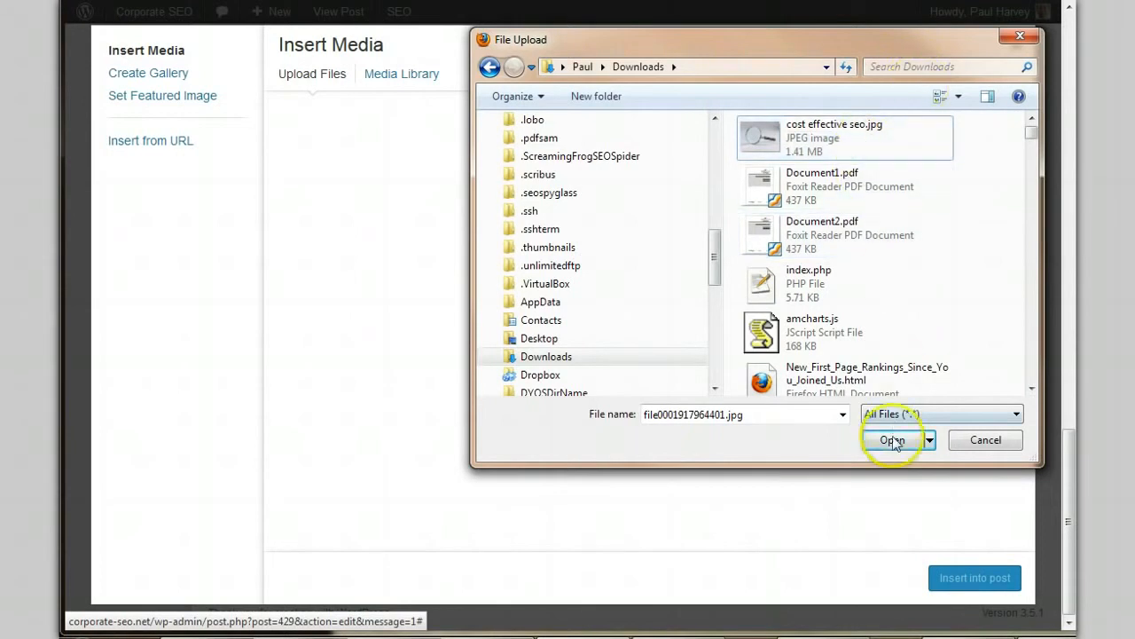
Upload "cost effective seo.jpg" to the post's media library
click(790, 133)
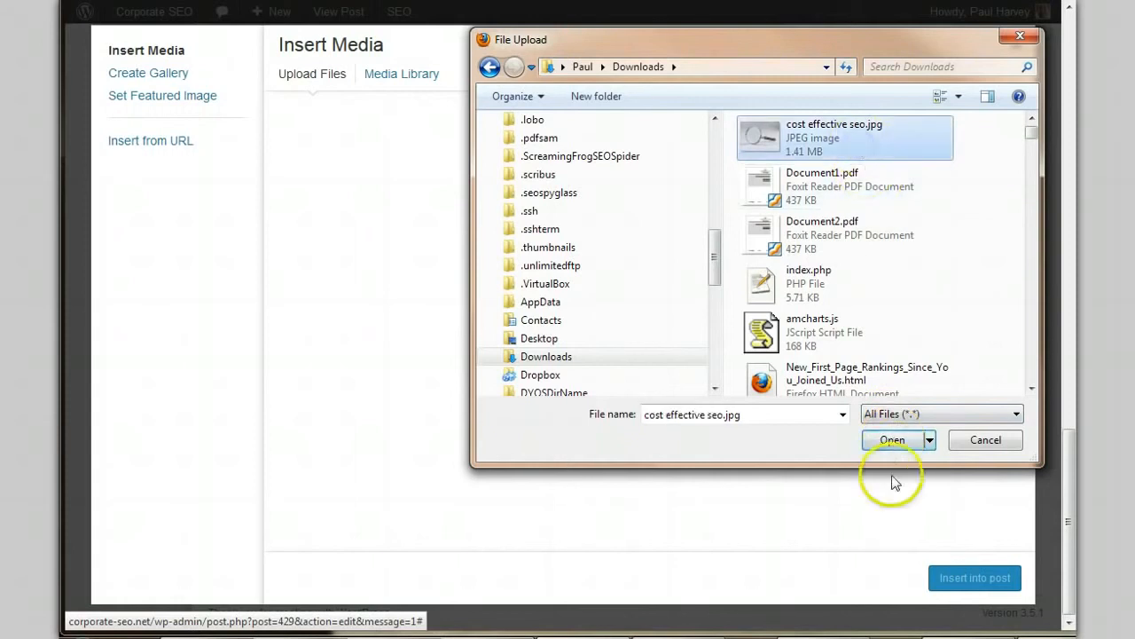
click(893, 444)
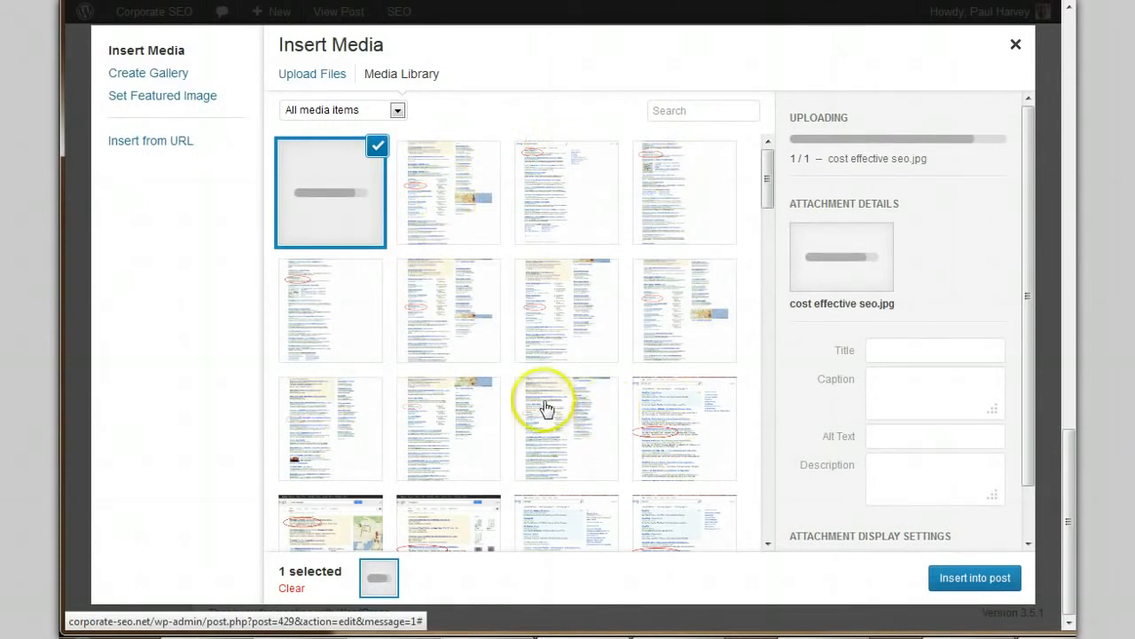
click(893, 345)
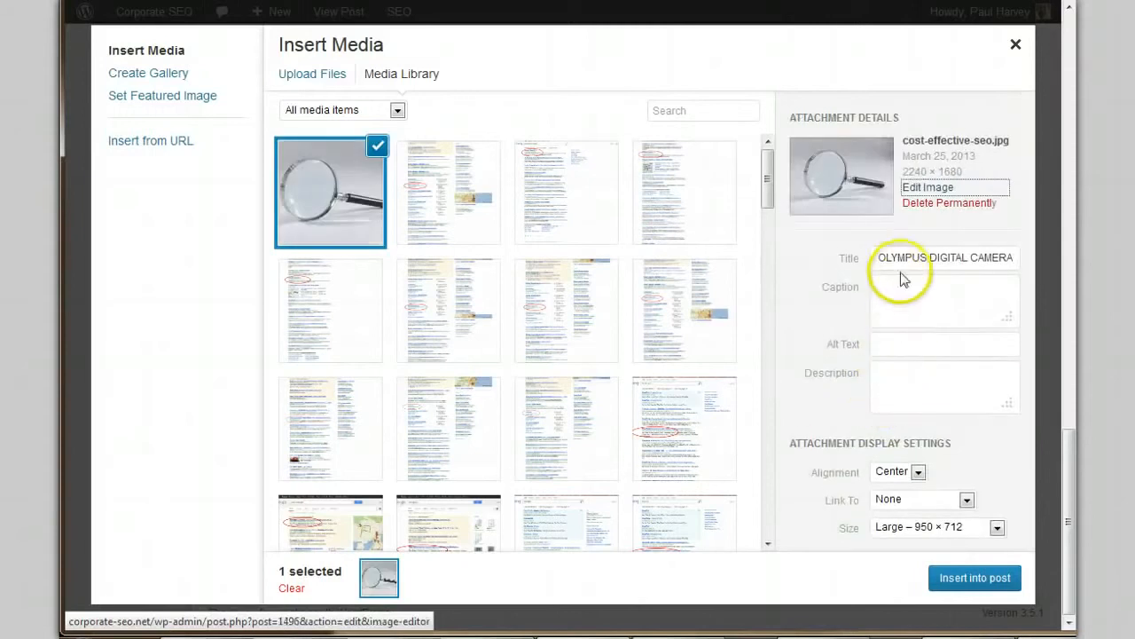
Set the uploaded image's title to "Cost Effective SEO" and its alt text to "Is SEO Cost Effective?"
click(900, 263)
key(ctrl+a)
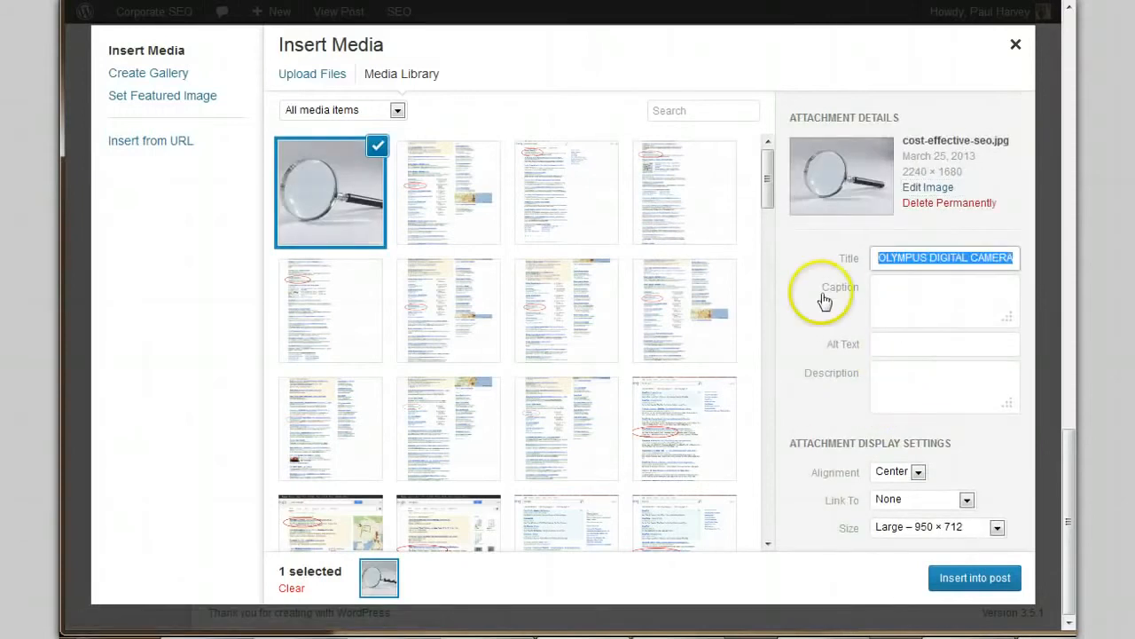
text(Cost Effective SEO)
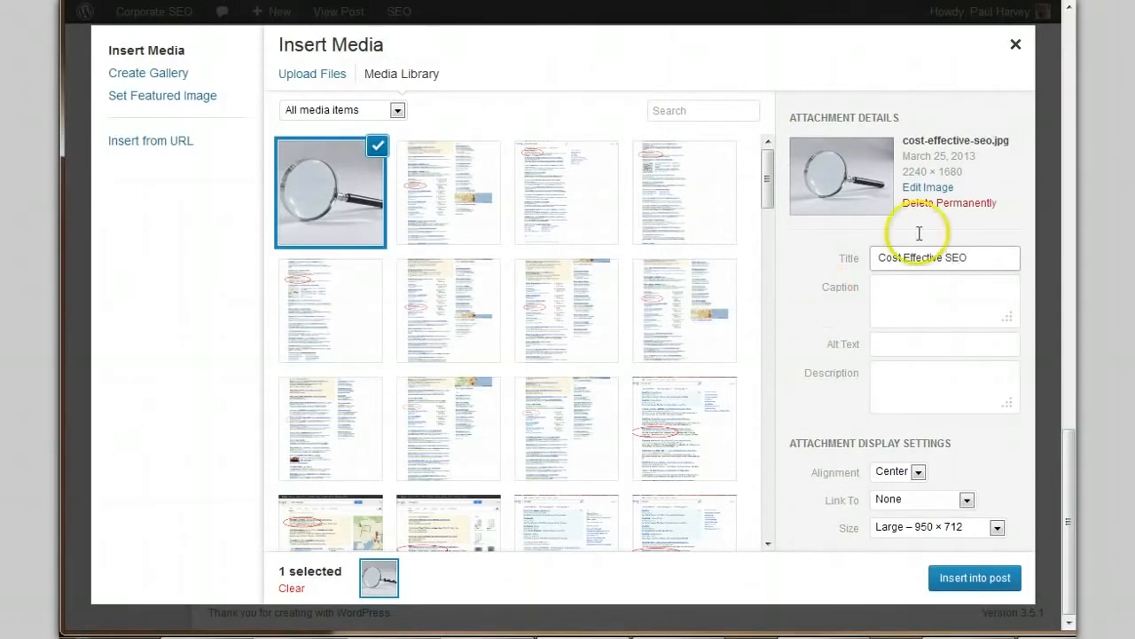
key(ctrl+a)
key(Tab)
key(Tab)
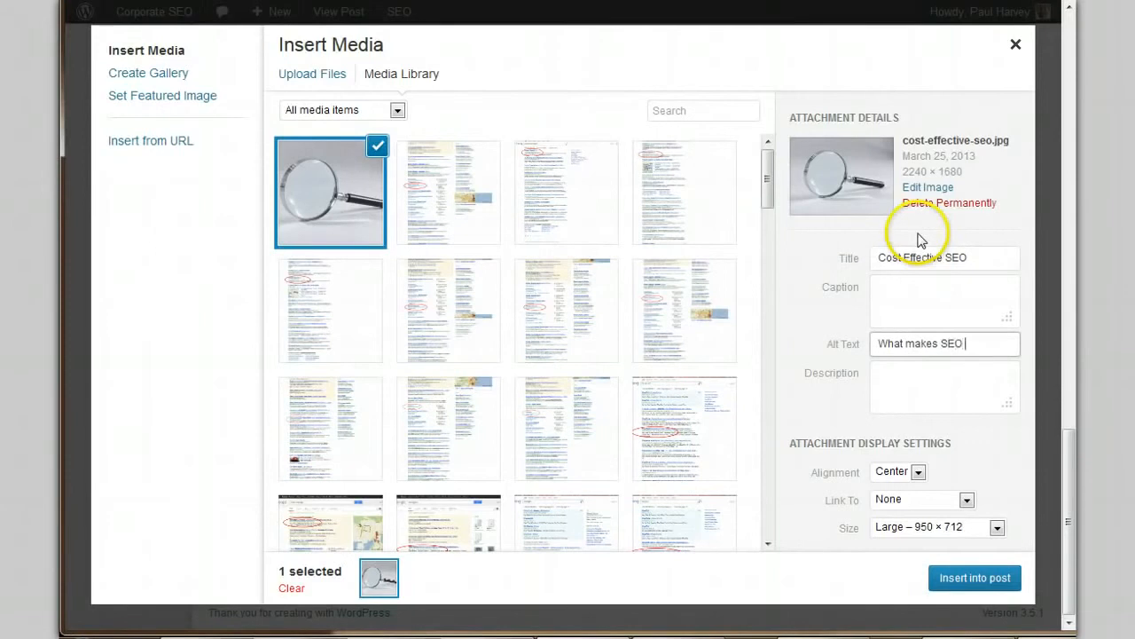
key(ctrl+a)
text(I)
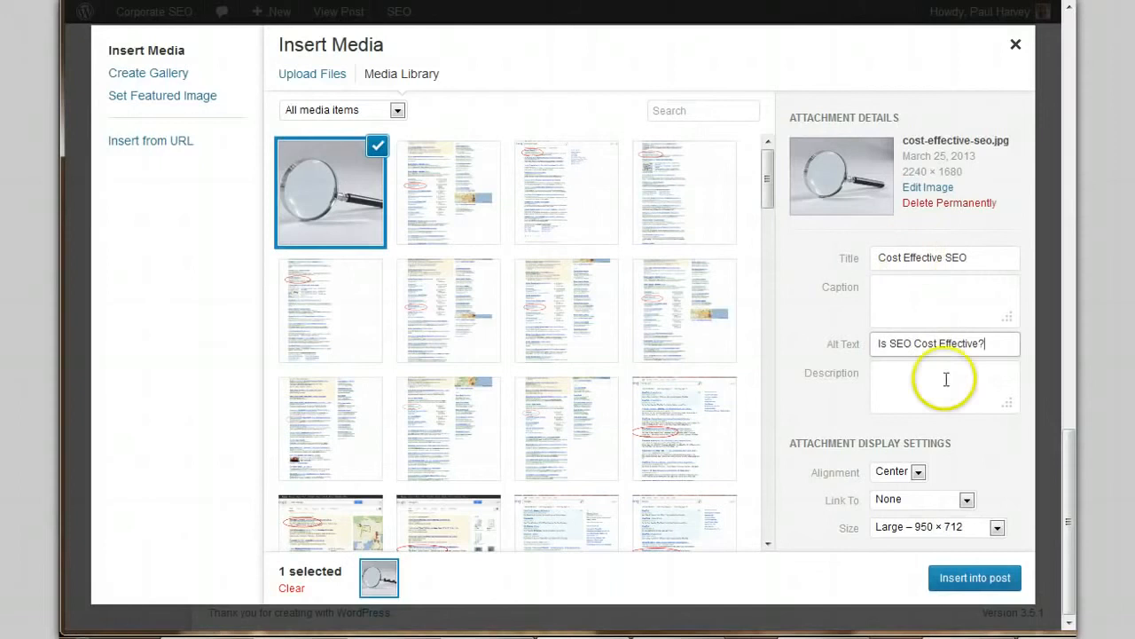
Insert the image into the post with Right alignment at Medium – 300 × 225 size
click(920, 472)
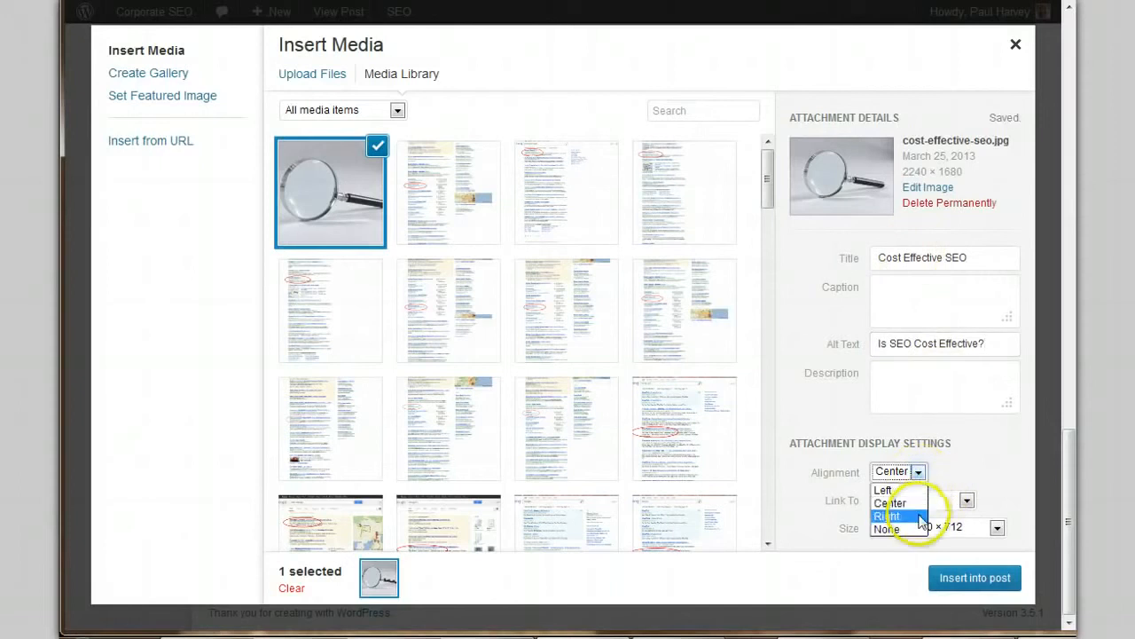
click(918, 514)
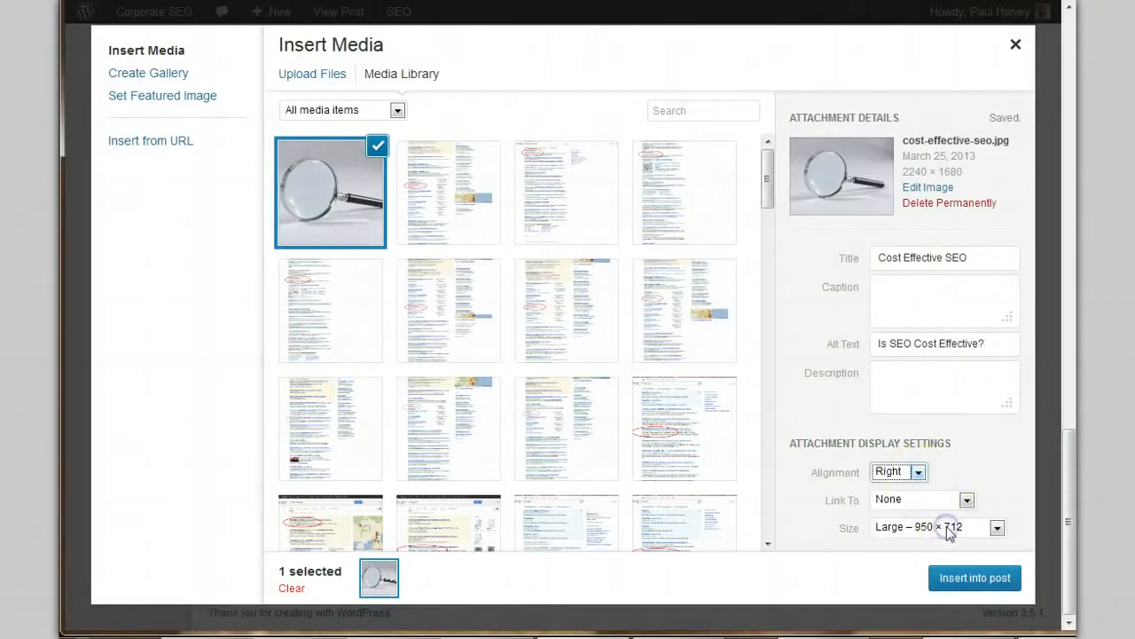
click(951, 528)
click(958, 558)
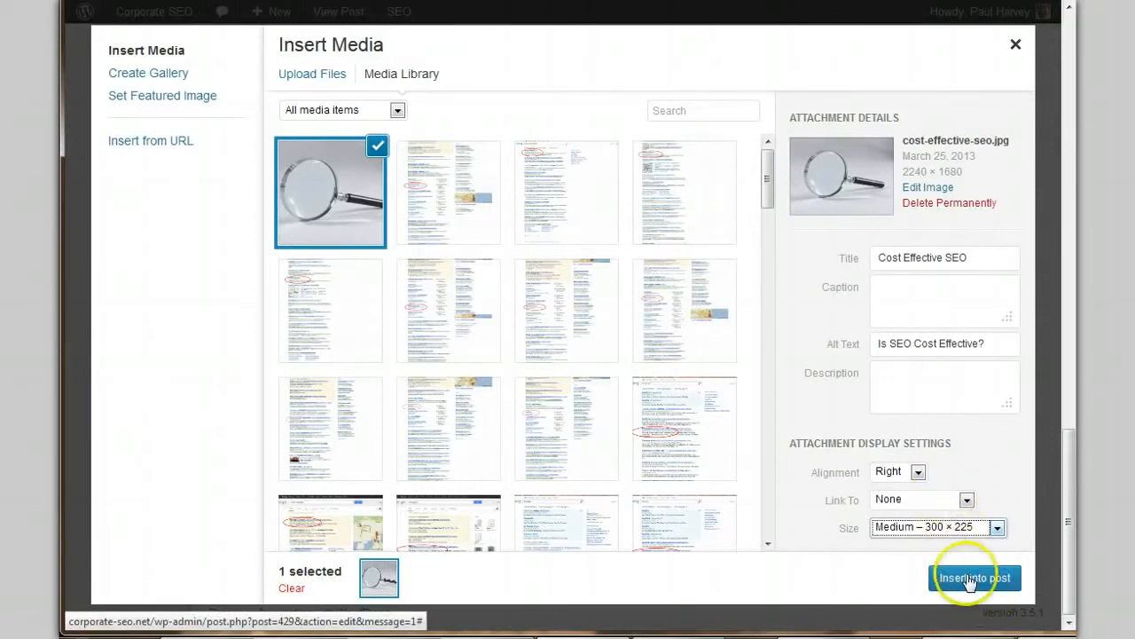
click(972, 578)
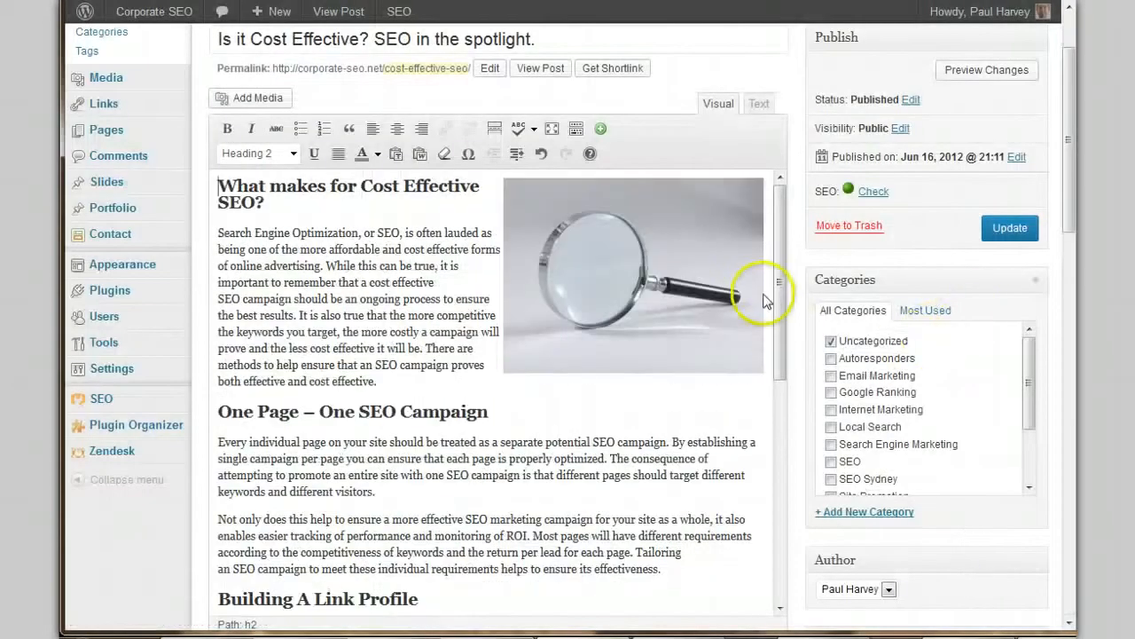
Update the post and review its Yoast page analysis, including the check on image alt tags
click(1008, 228)
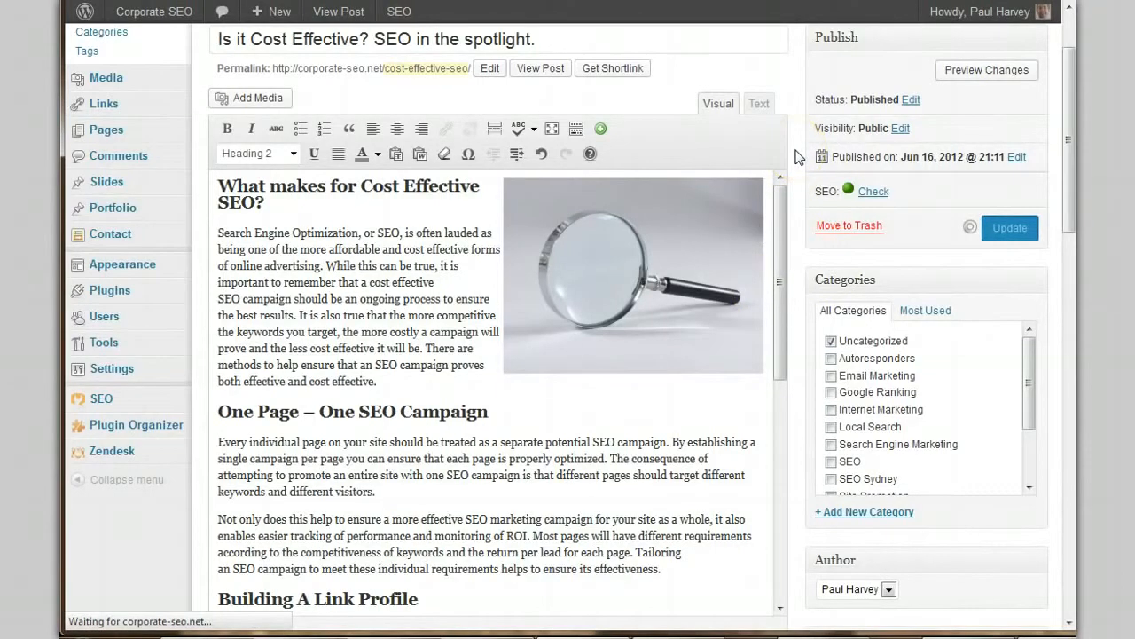
scroll(796, 157, down, 5)
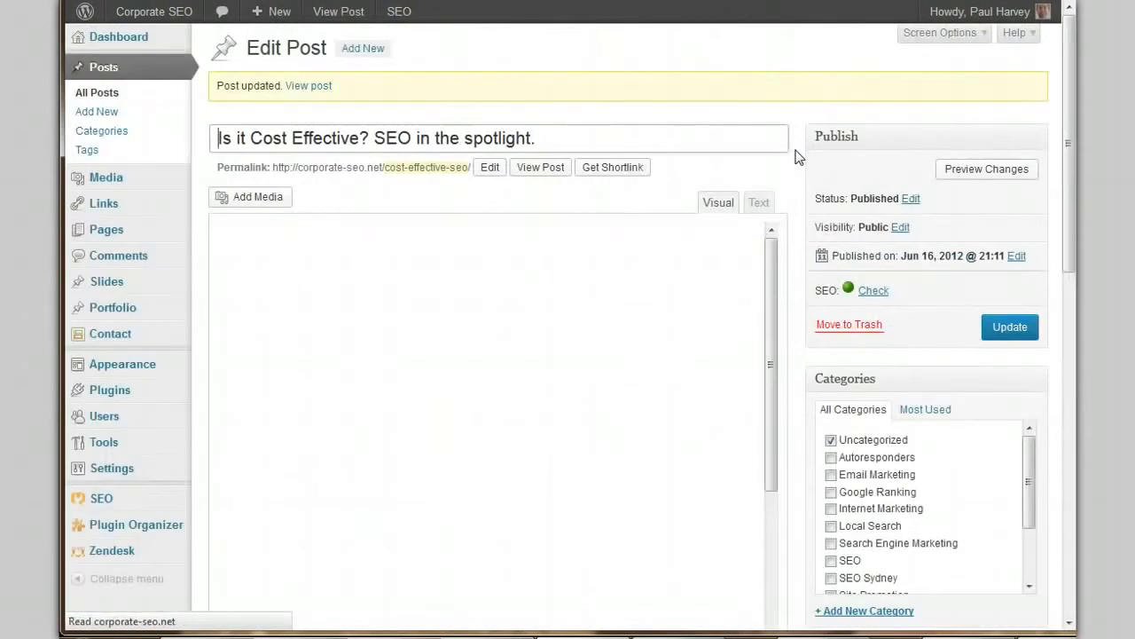
scroll(796, 157, down, 5)
scroll(481, 228, down, 2)
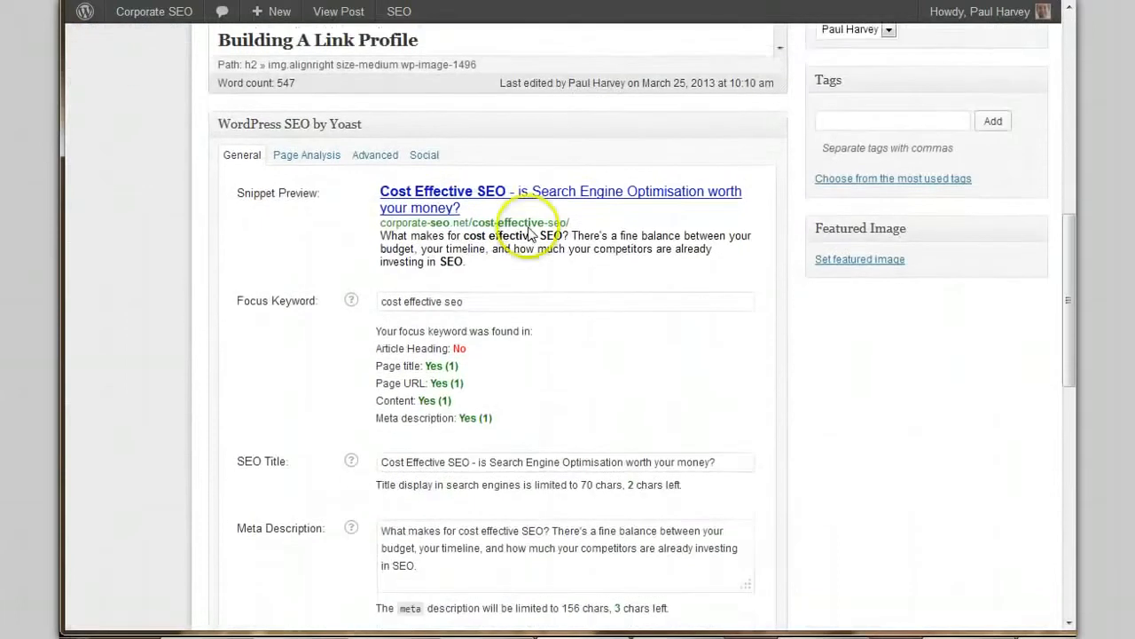
scroll(287, 191, down, 1)
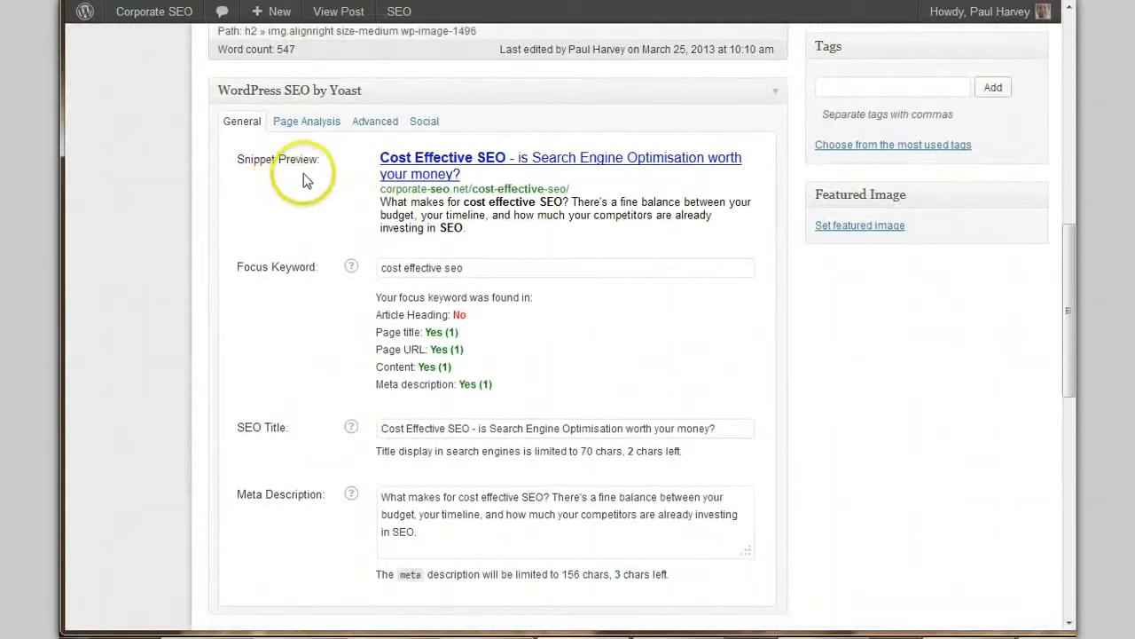
click(307, 126)
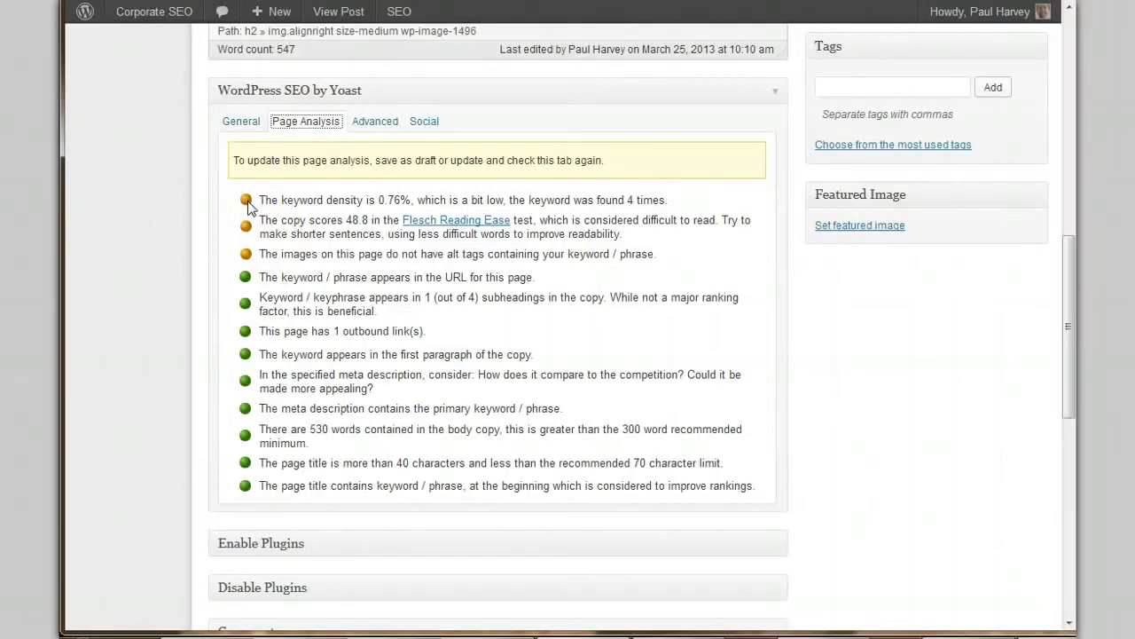
drag(293, 254, 487, 263)
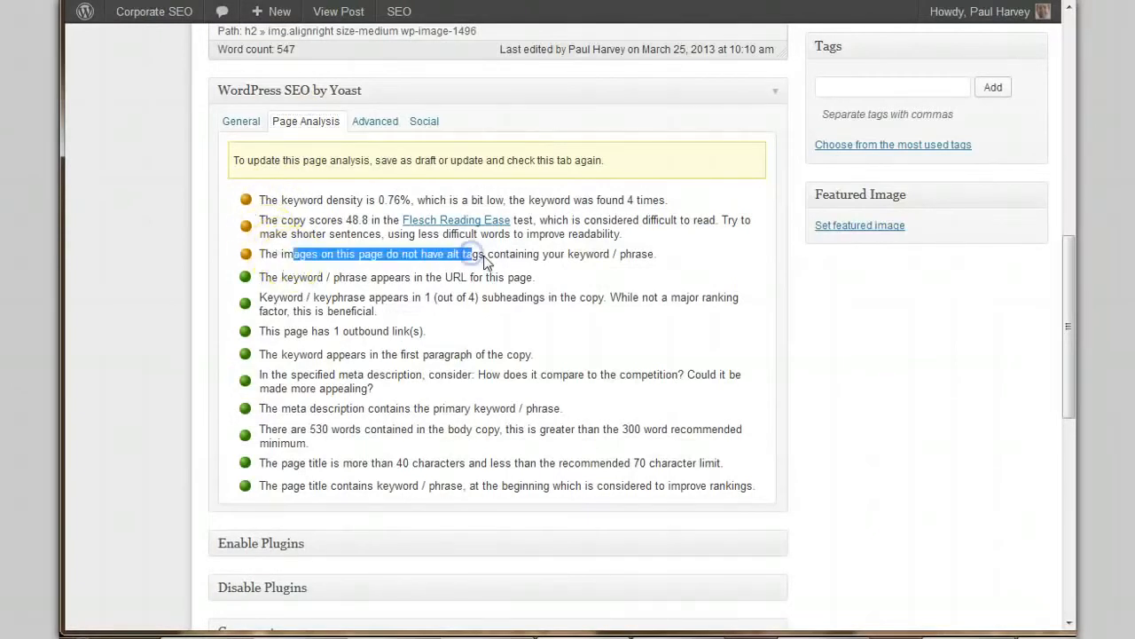
click(505, 259)
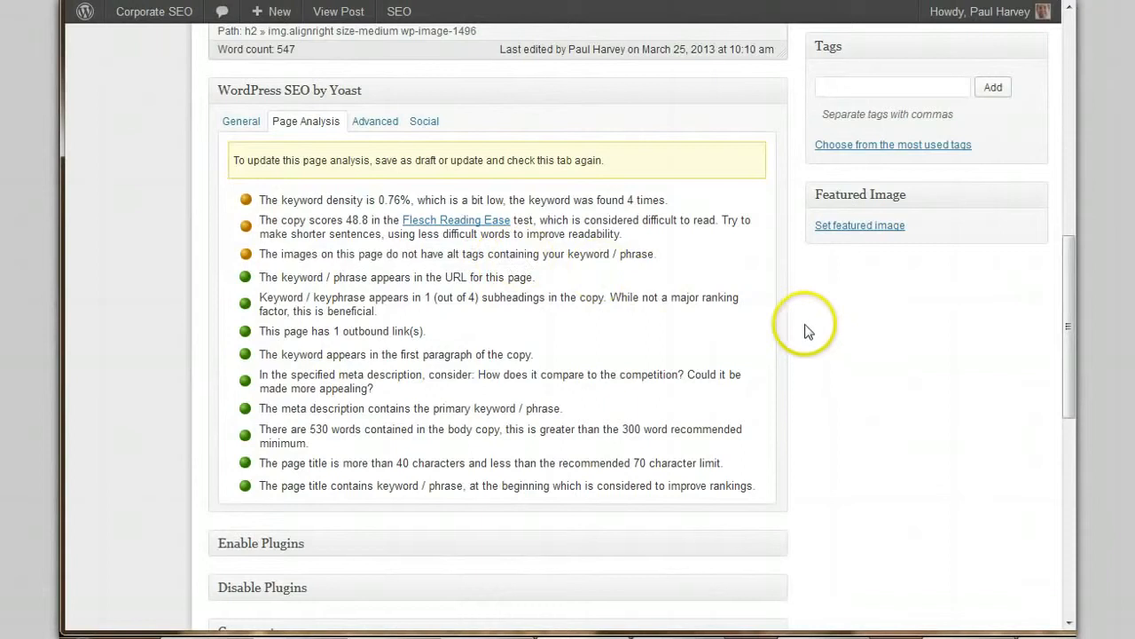
Change the magnifying glass image's alternative text to "What makes for Cost Effective SEO?" and apply the image update
scroll(803, 320, up, 2)
scroll(803, 311, up, 5)
scroll(786, 178, up, 1)
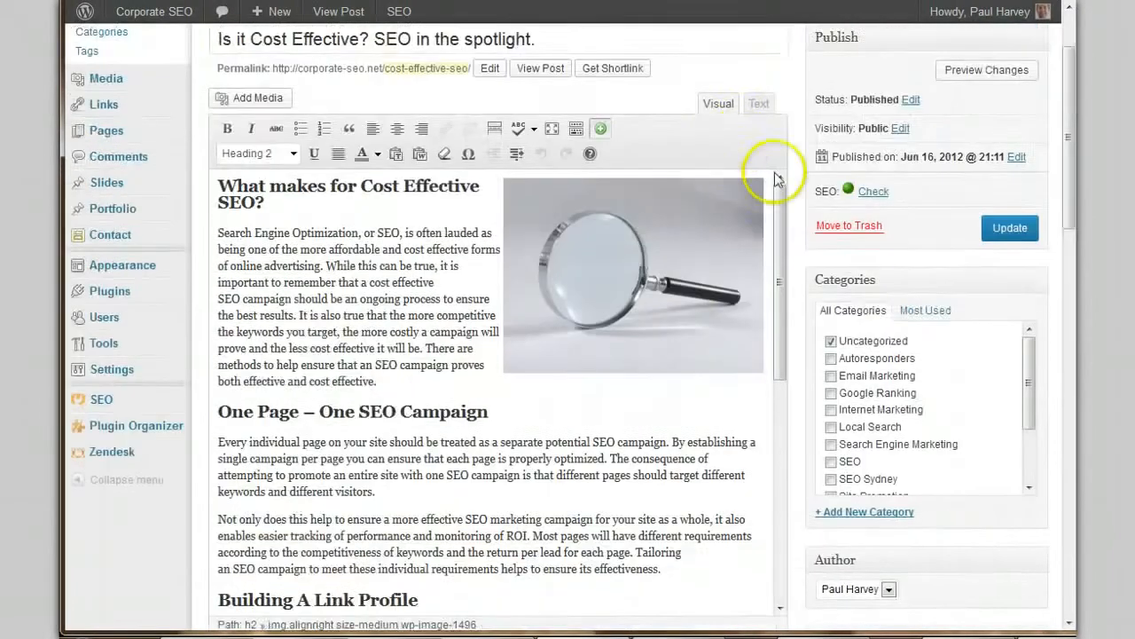
click(635, 300)
scroll(633, 295, up, 1)
click(524, 298)
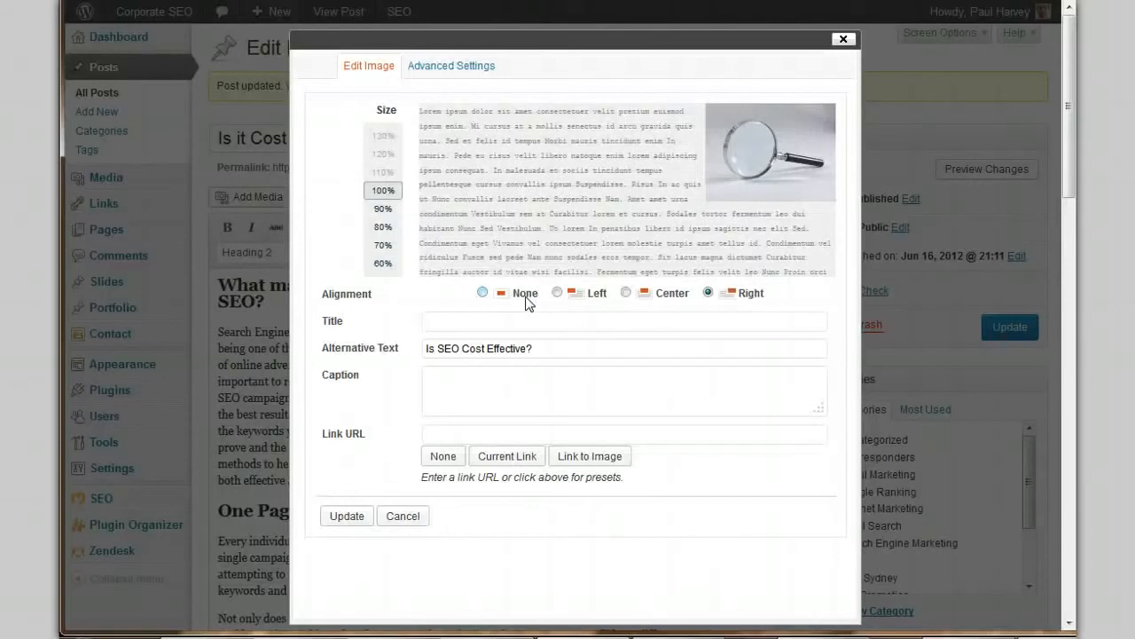
click(500, 347)
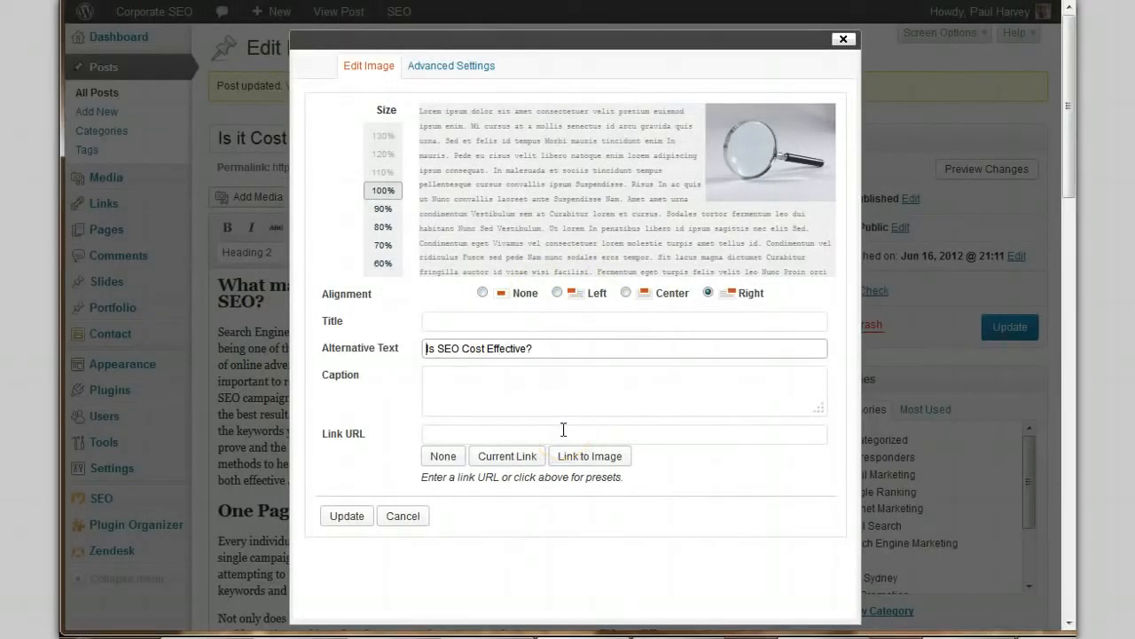
text(What makes)
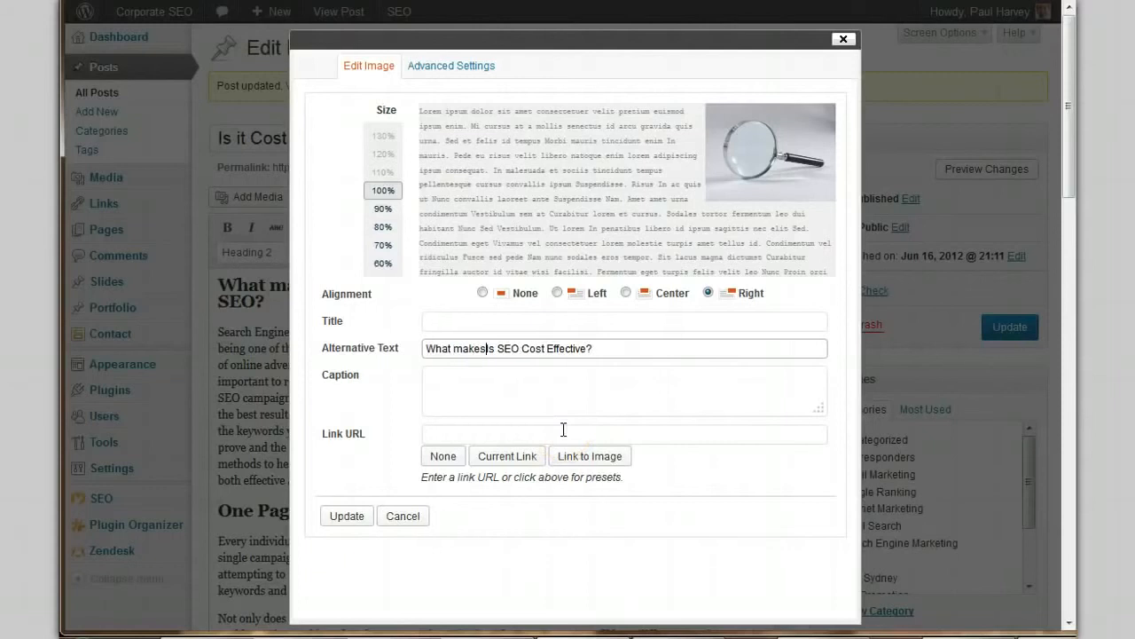
key(Delete)
key(Delete)
text(for)
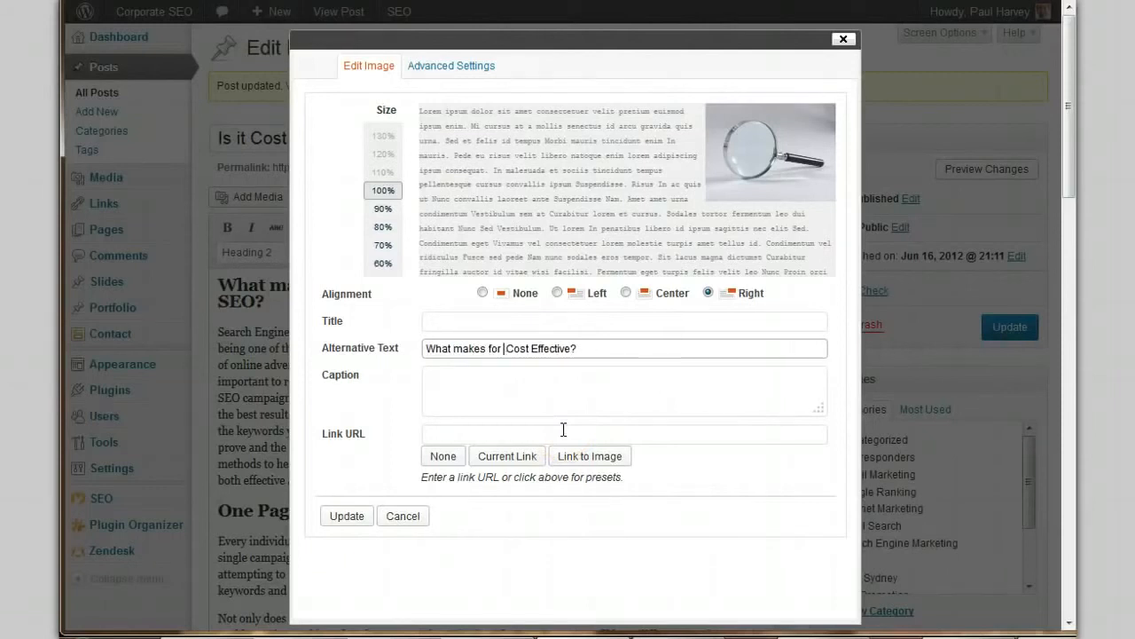
key(End)
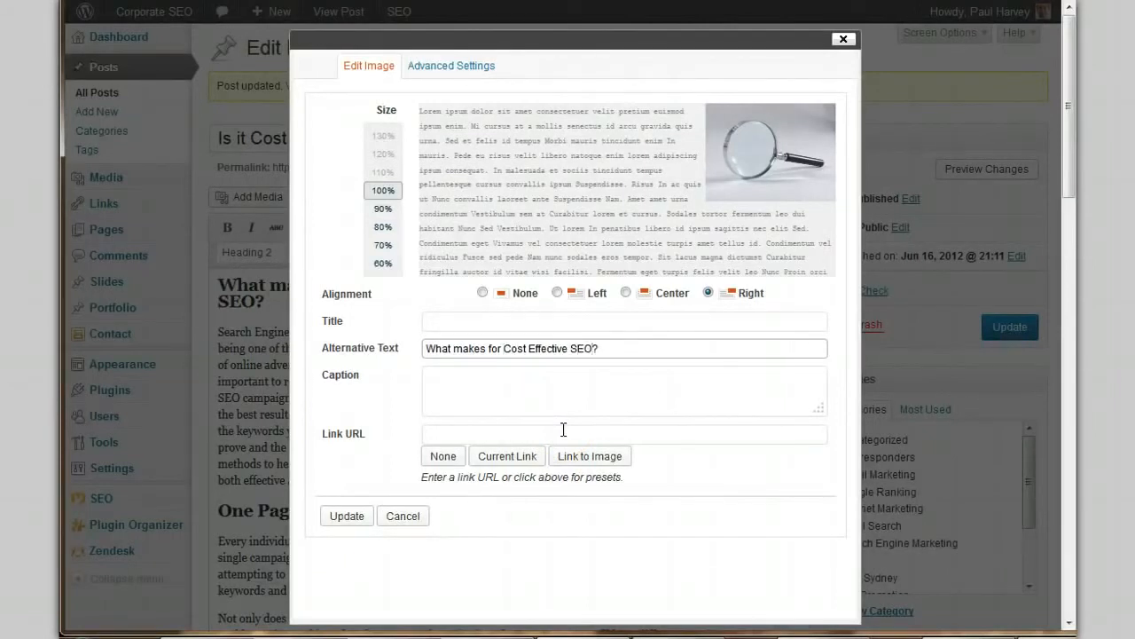
click(351, 516)
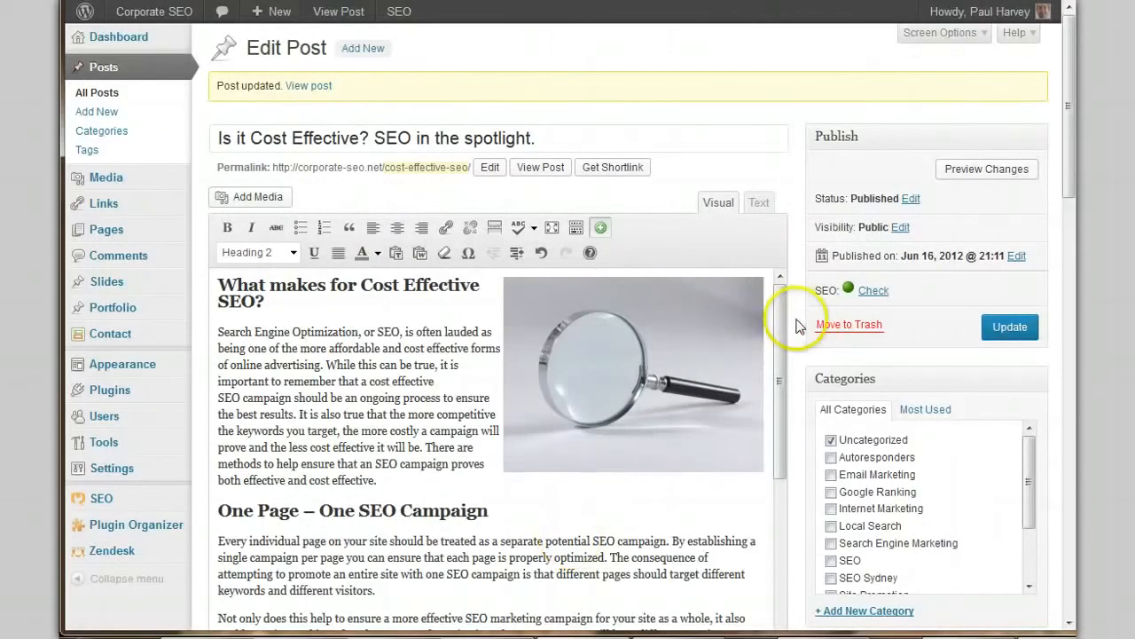
Insert "cost effective" before "SEO campaign" in the third line of the first paragraph under "One Page – One SEO Campaign"
scroll(796, 337, down, 7)
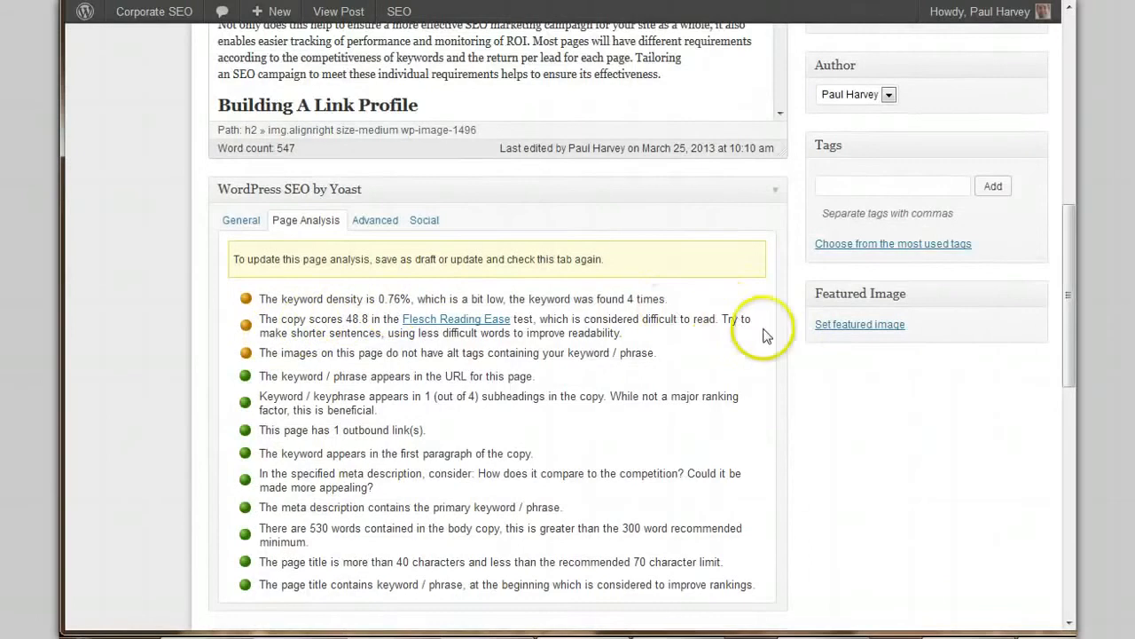
scroll(801, 348, up, 4)
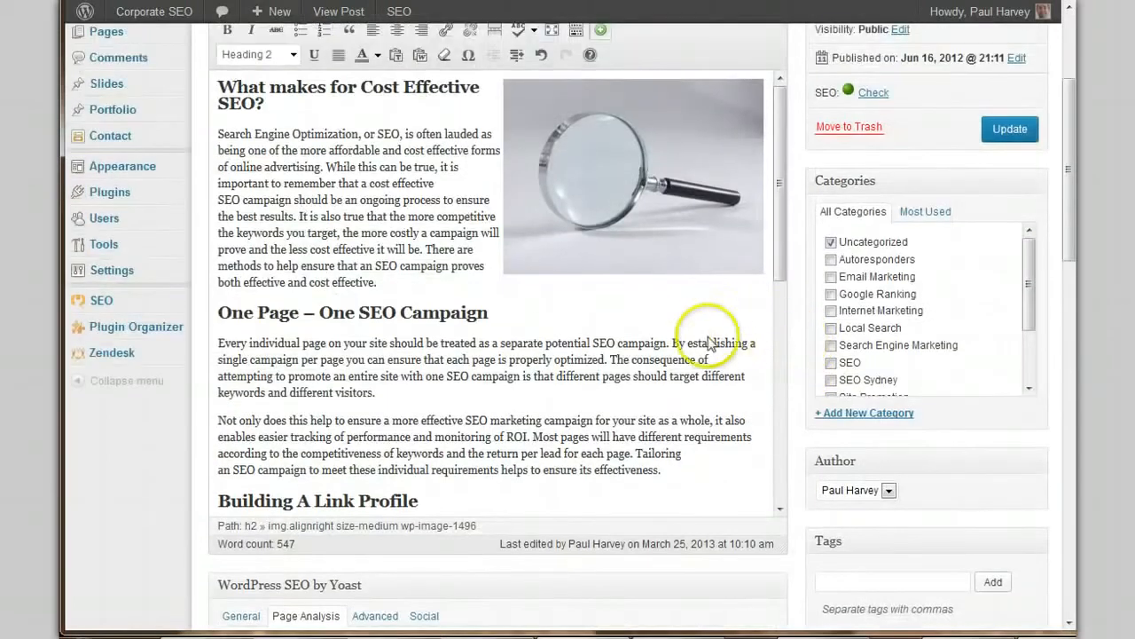
click(446, 376)
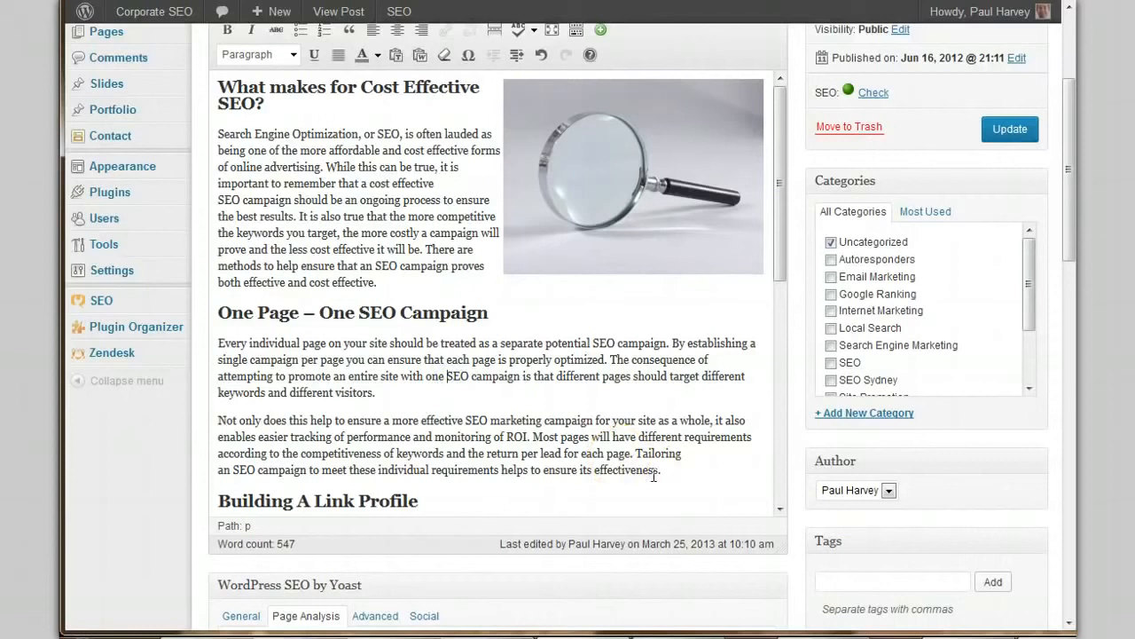
text(cost eff)
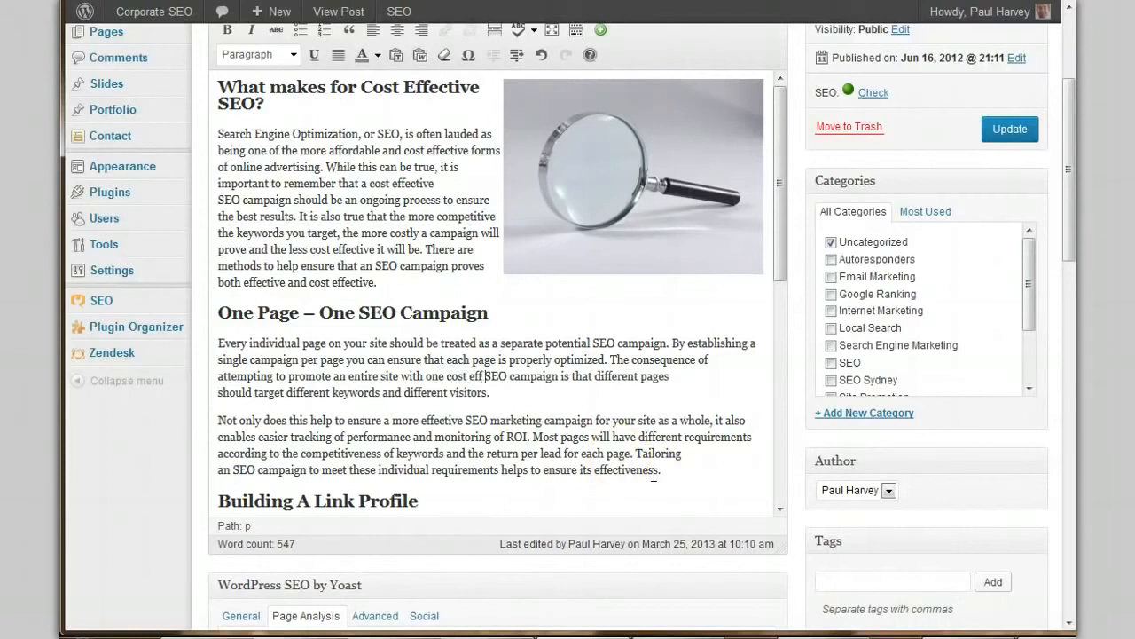
key(BackSpace)
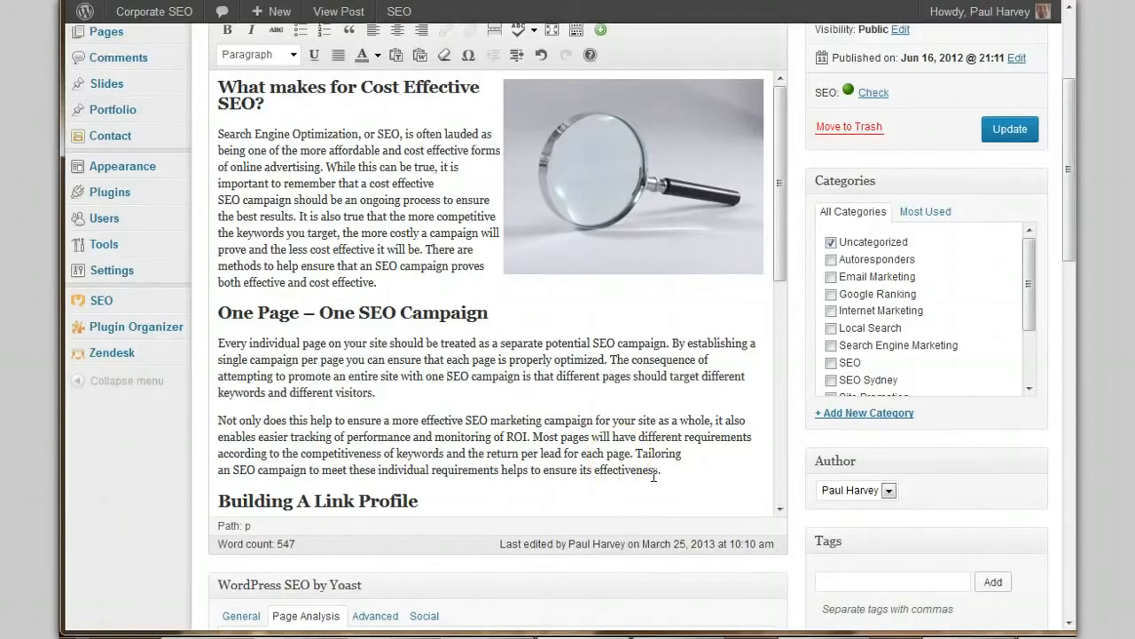
text(cost effective)
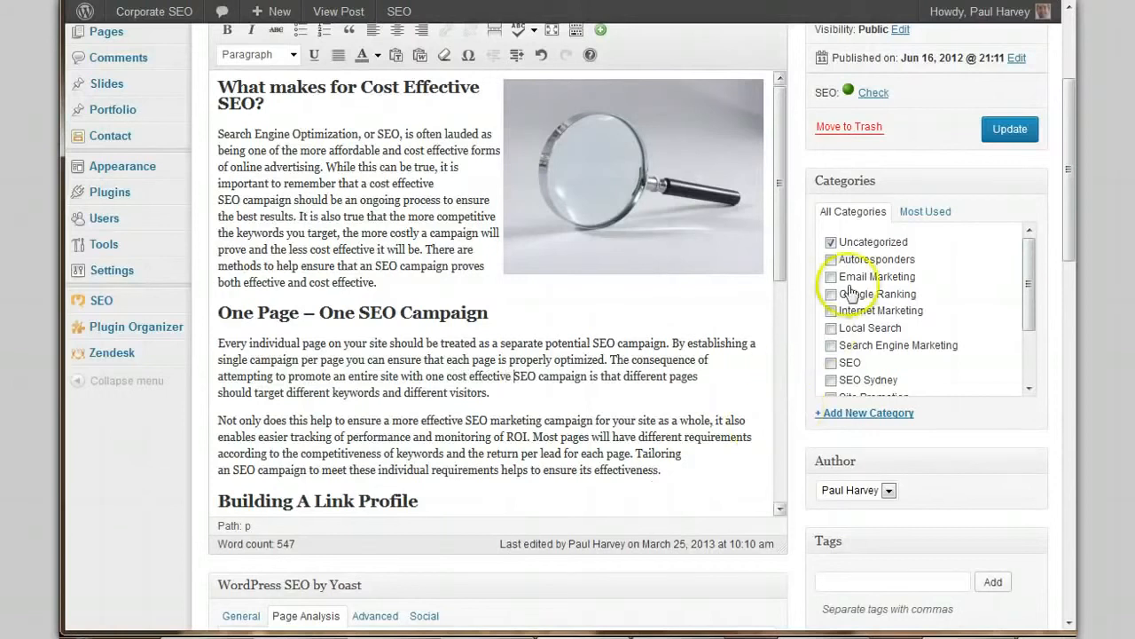
Update the post with the revised text and recheck the page analysis for keyword density and copy readability
click(1014, 130)
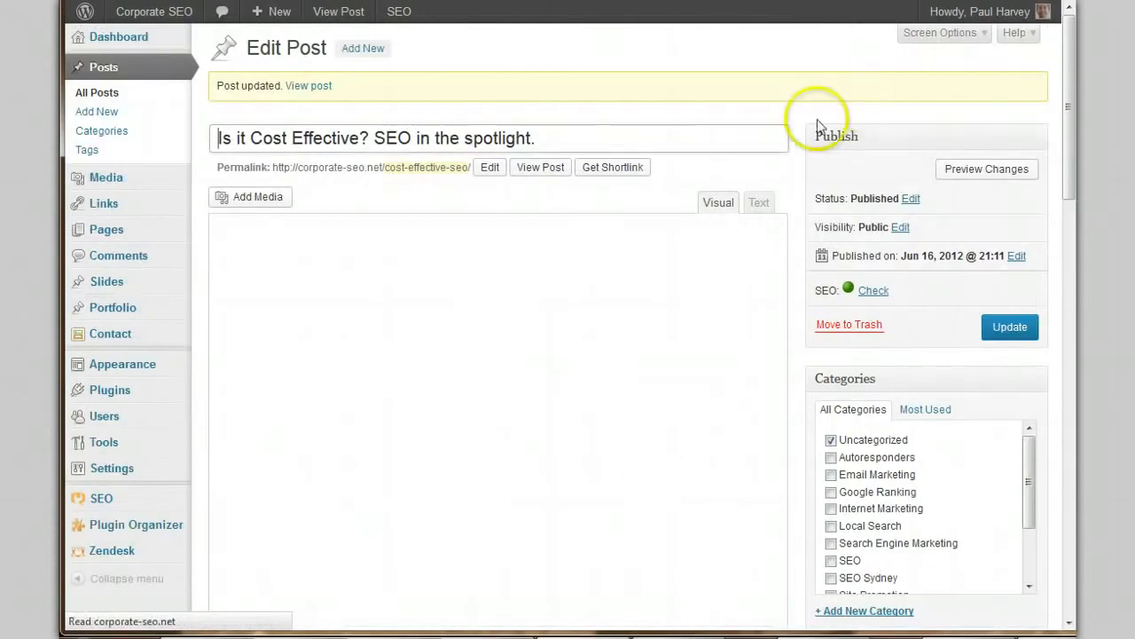
scroll(805, 139, down, 8)
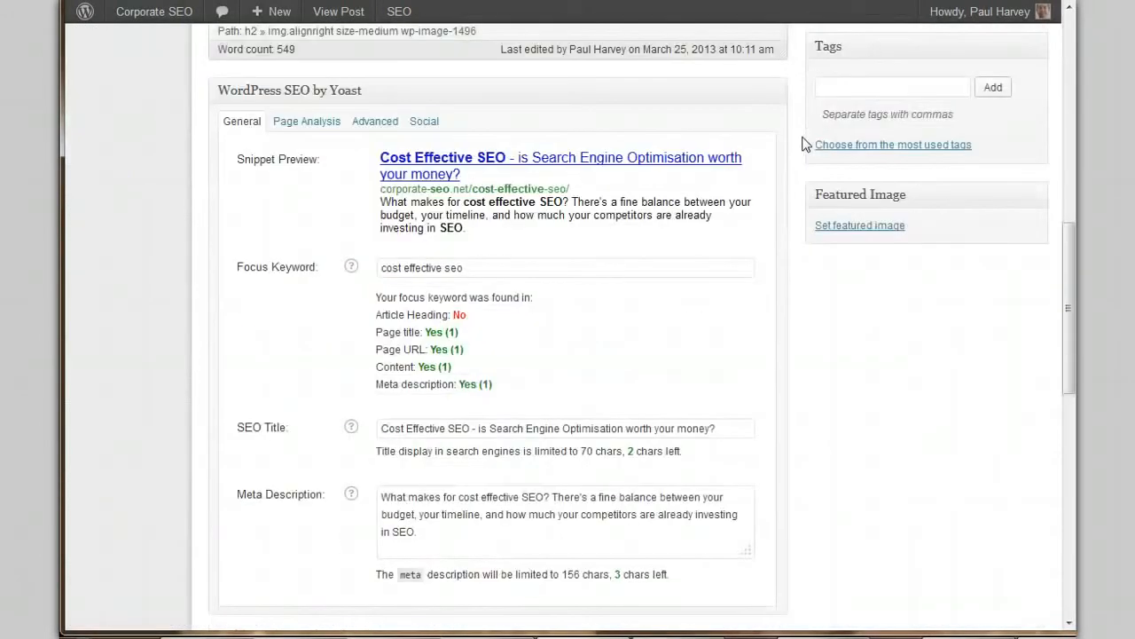
click(304, 126)
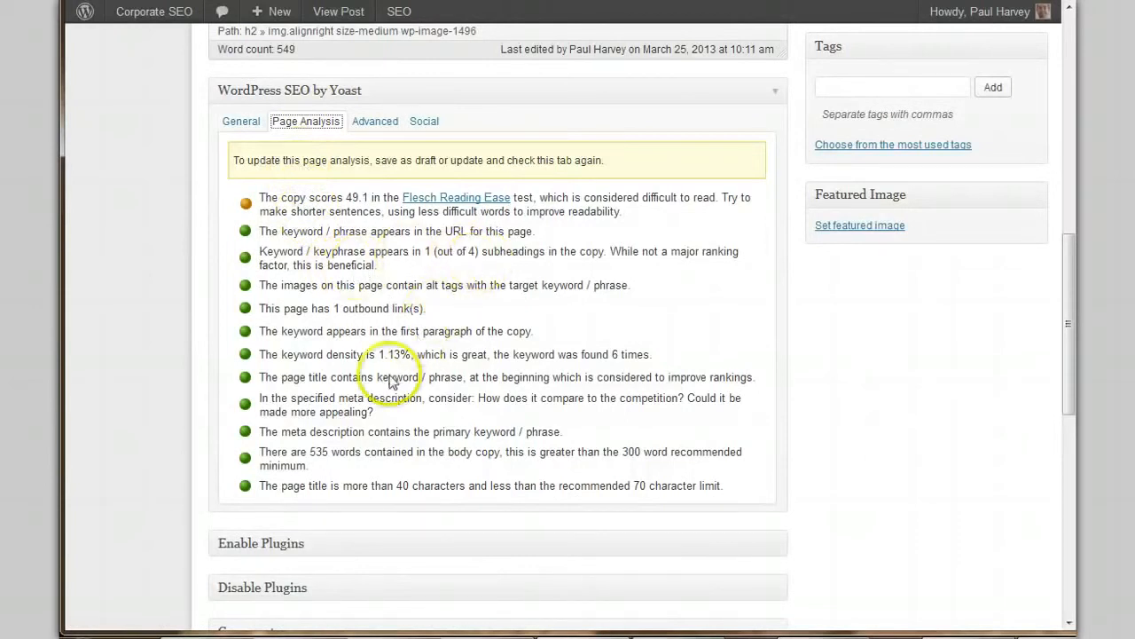
drag(368, 355, 424, 358)
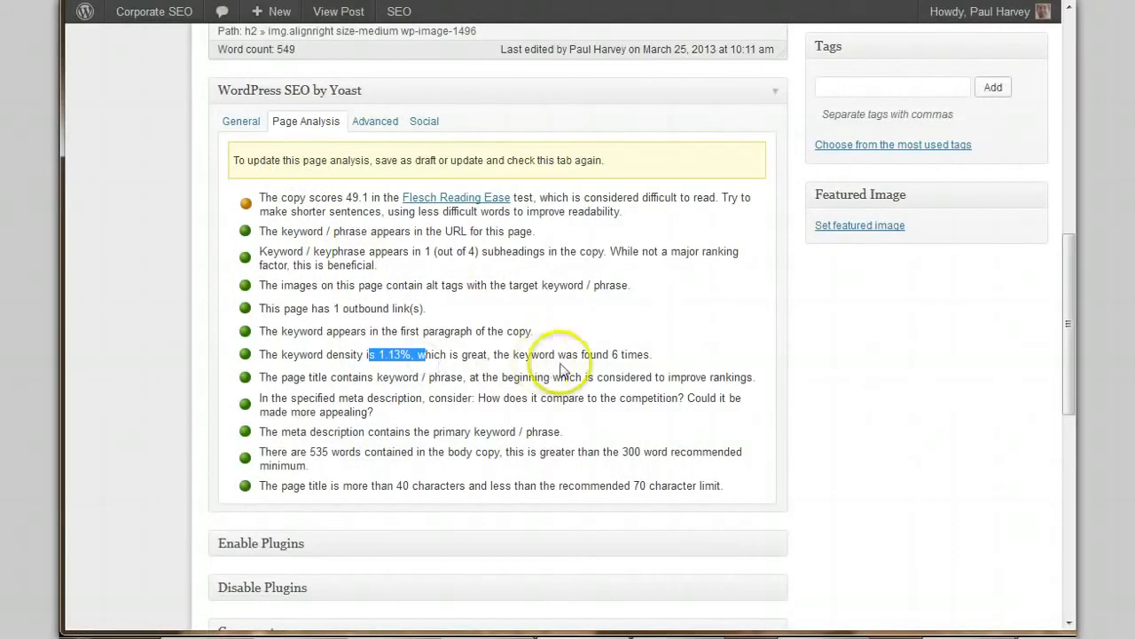
click(321, 204)
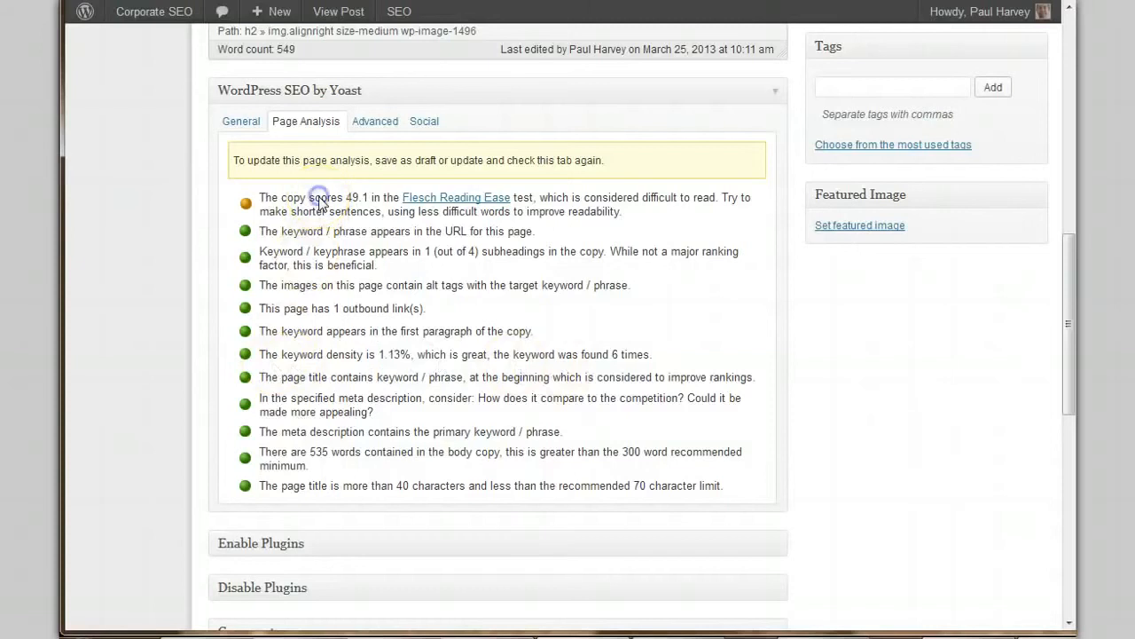
click(497, 214)
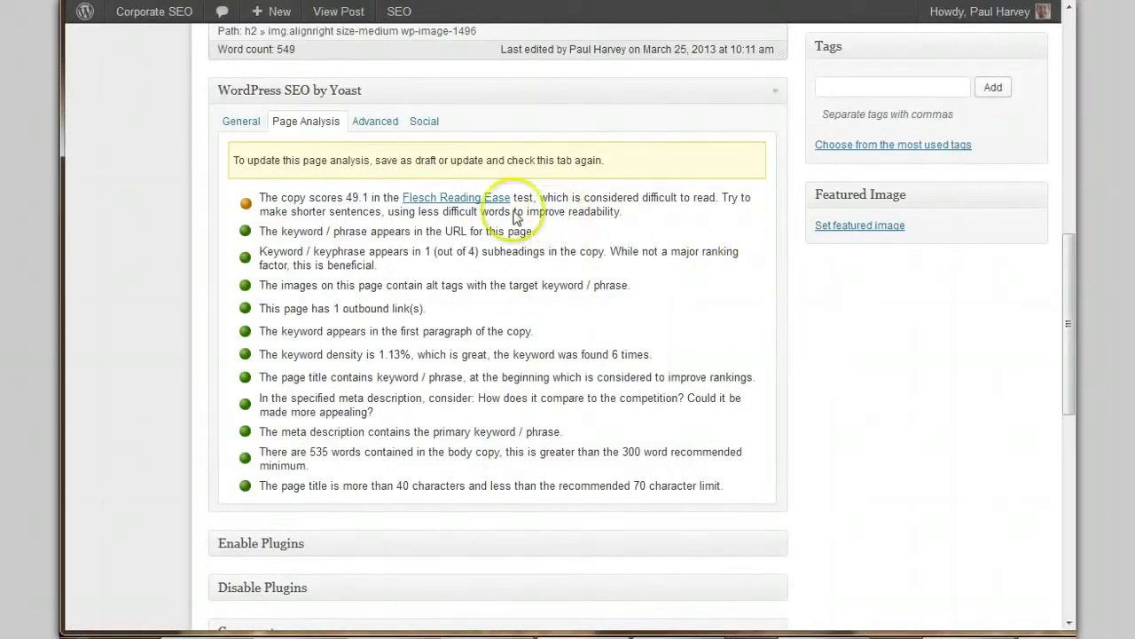
Open the linked Flesch Reading Ease article and compare the post's copy score with the reading levels in its score table
click(463, 203)
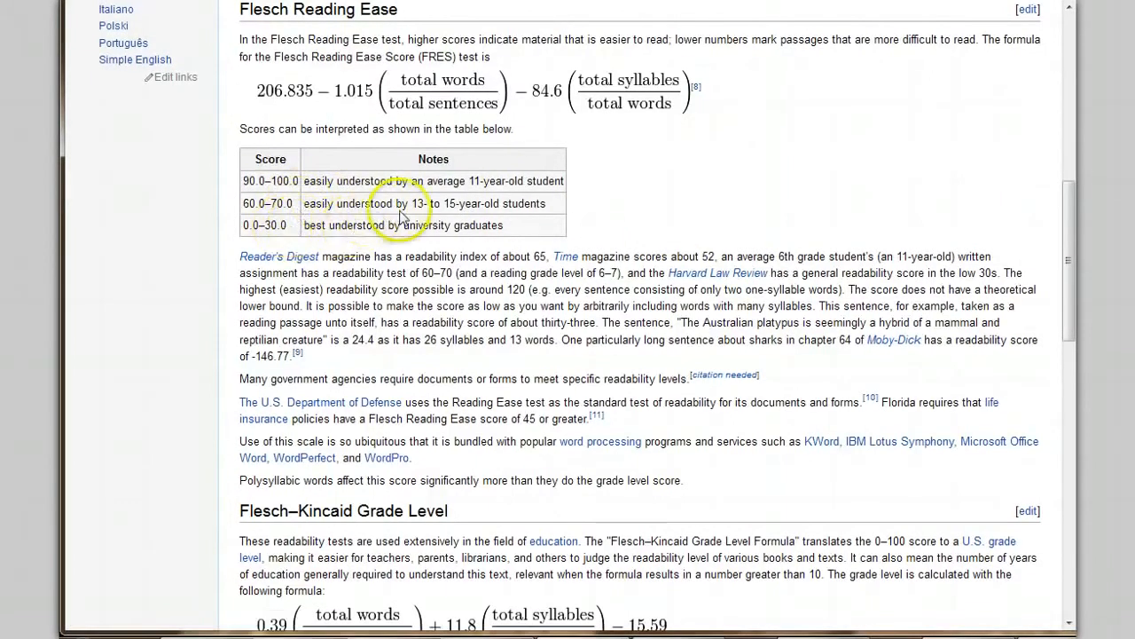
mouse_move(492, 185)
mouse_down()
mouse_move(448, 204)
mouse_move(483, 204)
mouse_up()
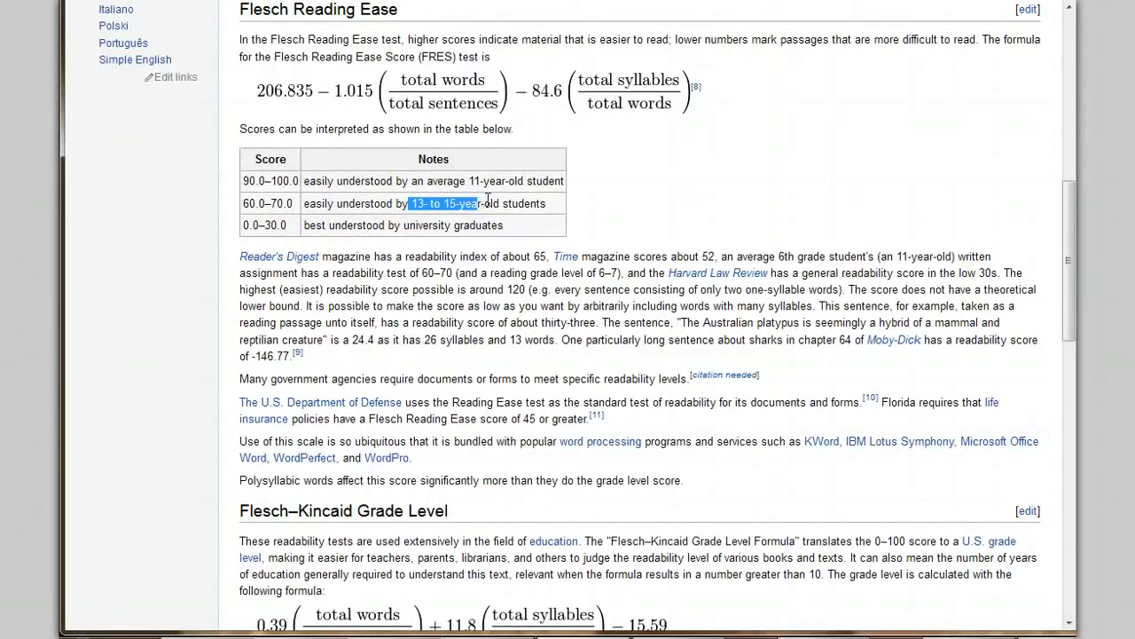
click(487, 202)
key(ctrl+shift+Tab)
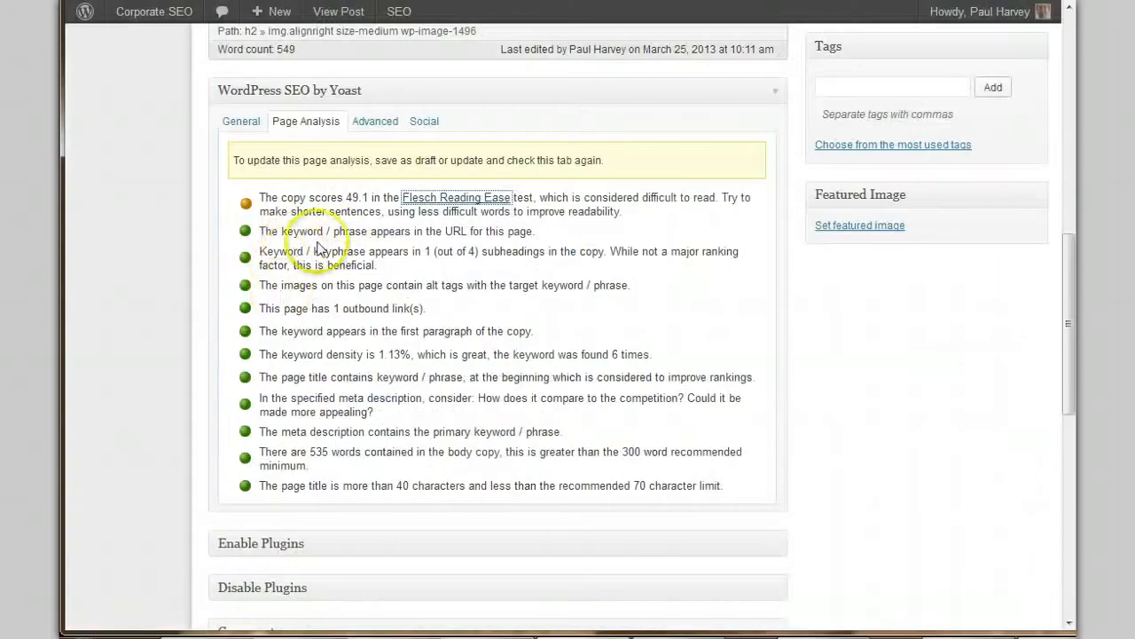
click(364, 199)
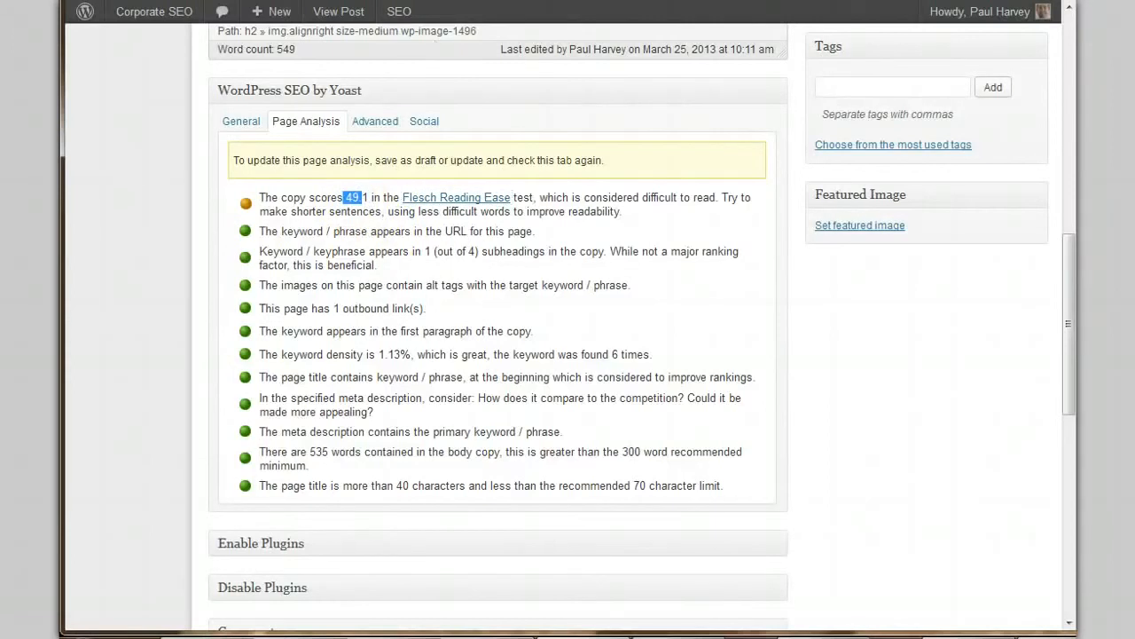
key(ctrl+Tab)
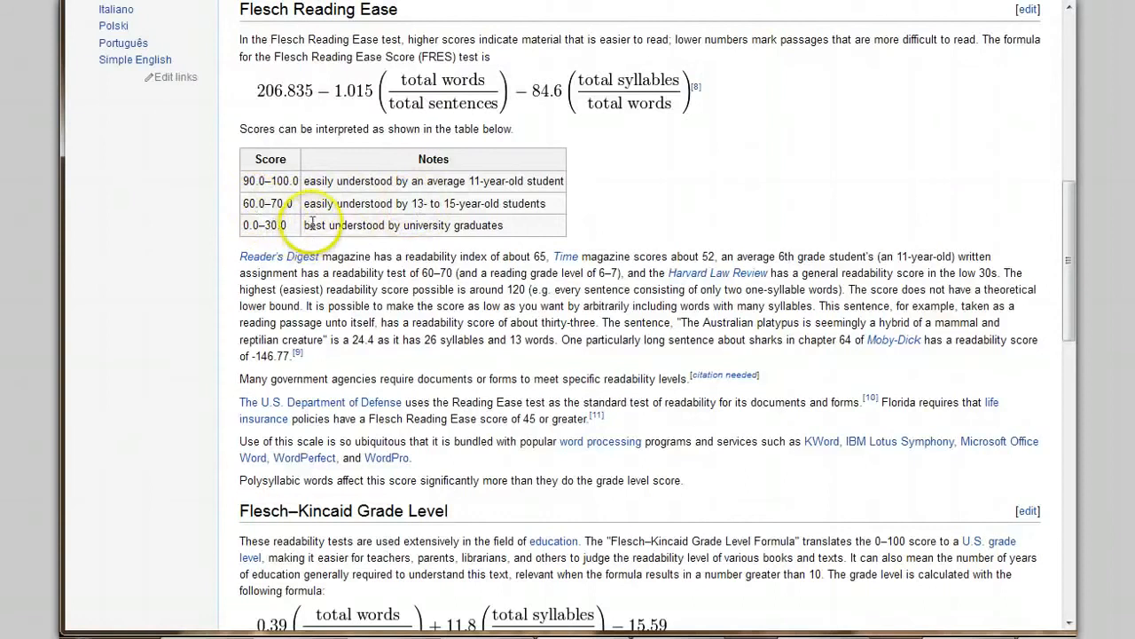
drag(327, 226, 454, 225)
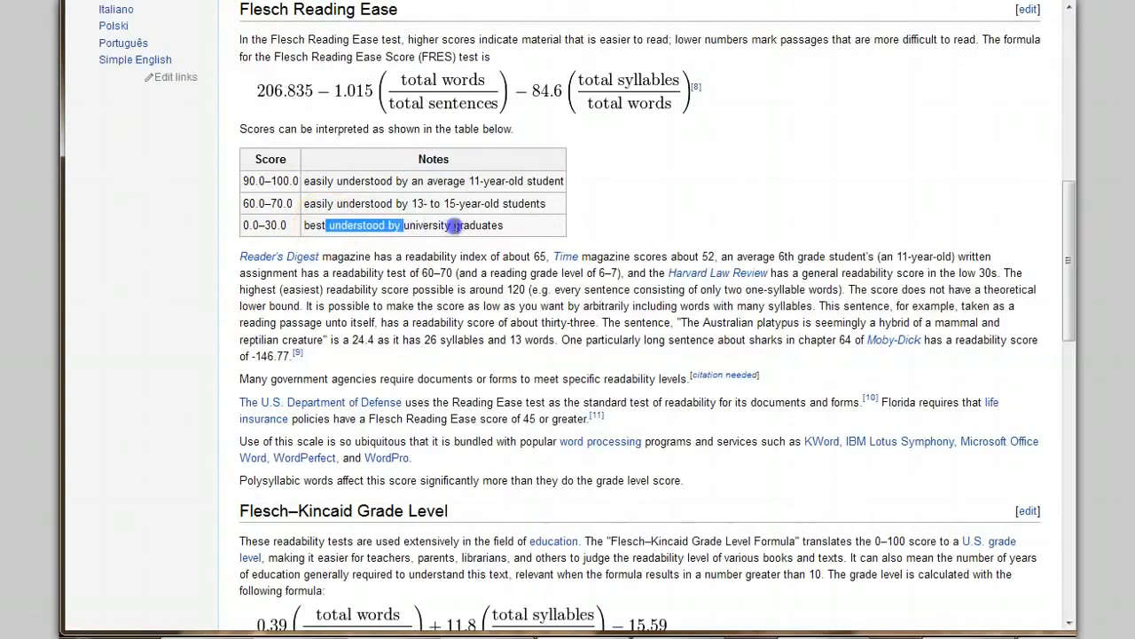
click(459, 225)
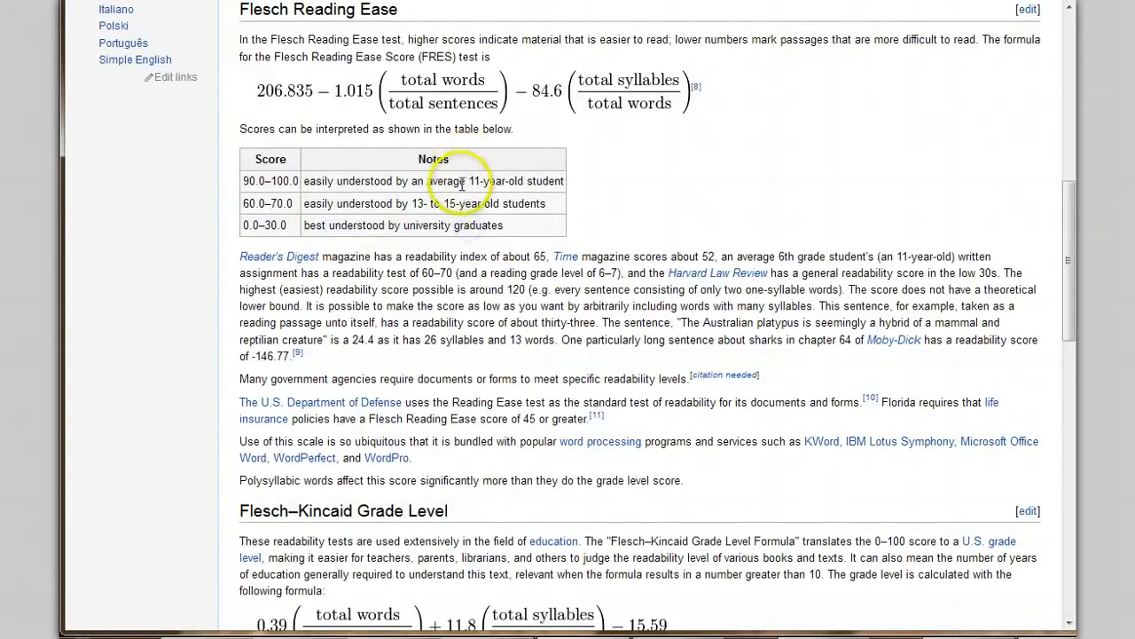
click(254, 181)
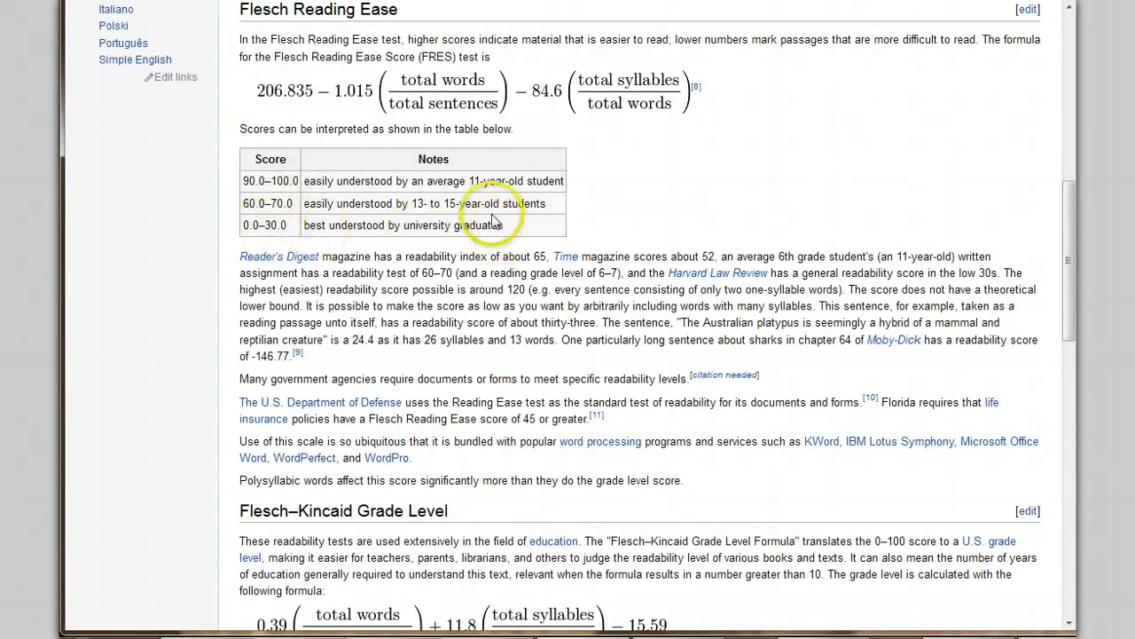
click(450, 203)
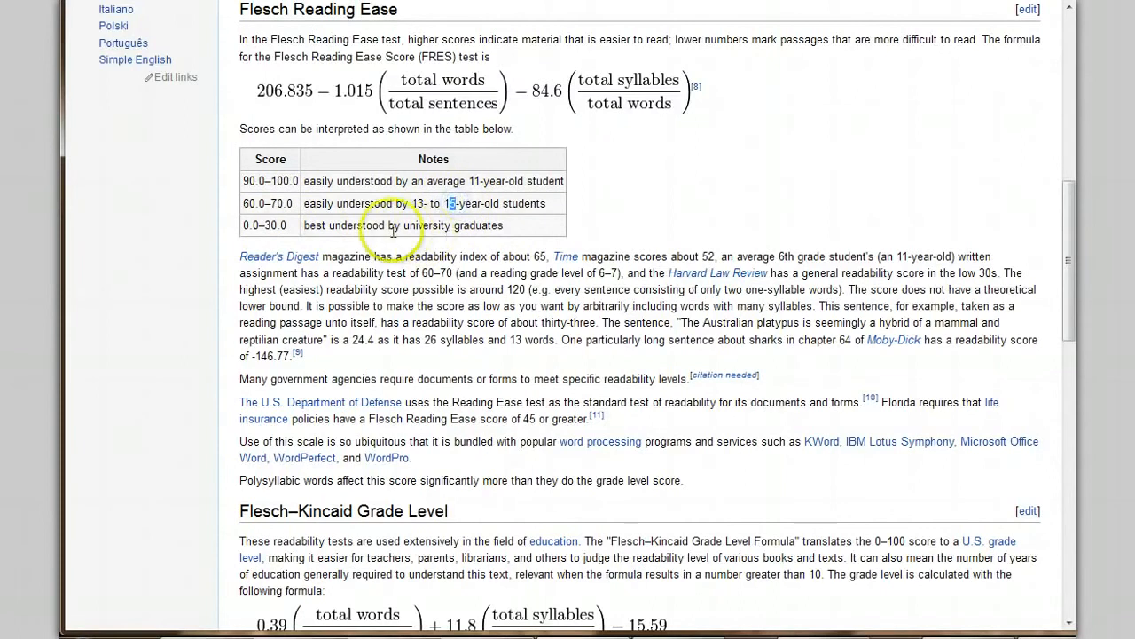
Check the university graduates level in the Flesch score table and compare it with the readability result in the post's page analysis
drag(334, 225, 456, 226)
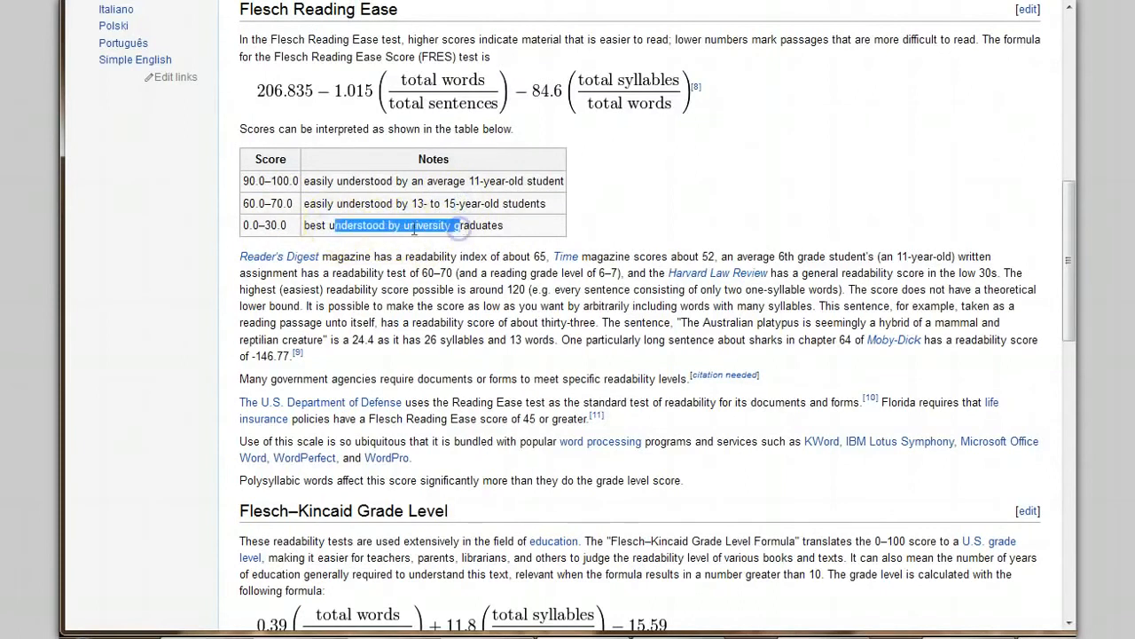
click(293, 226)
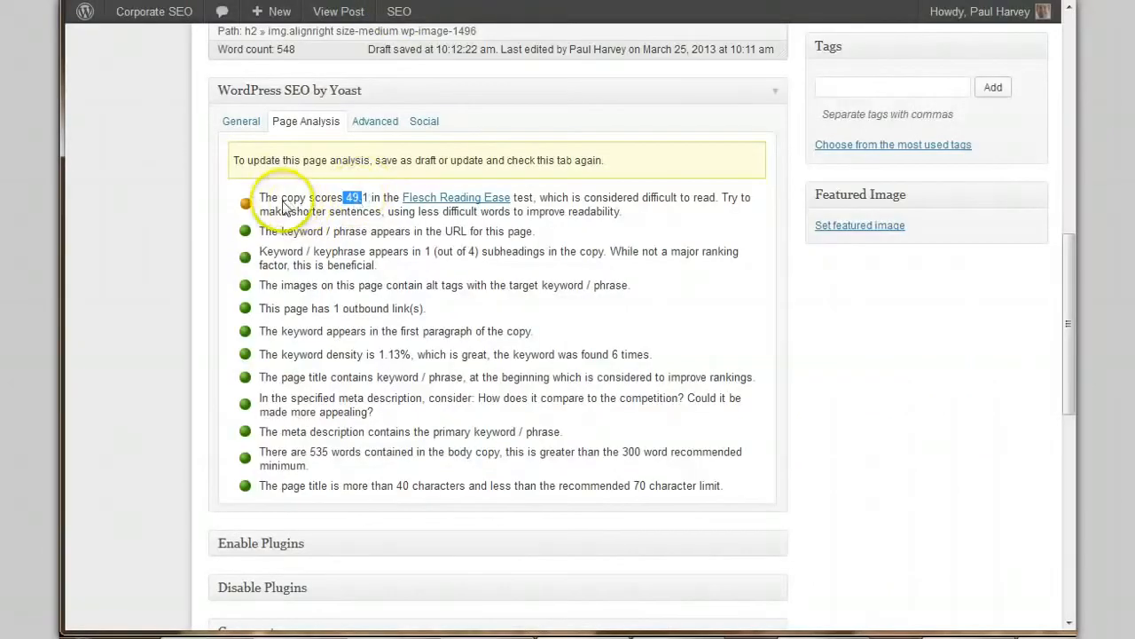
drag(280, 200, 315, 204)
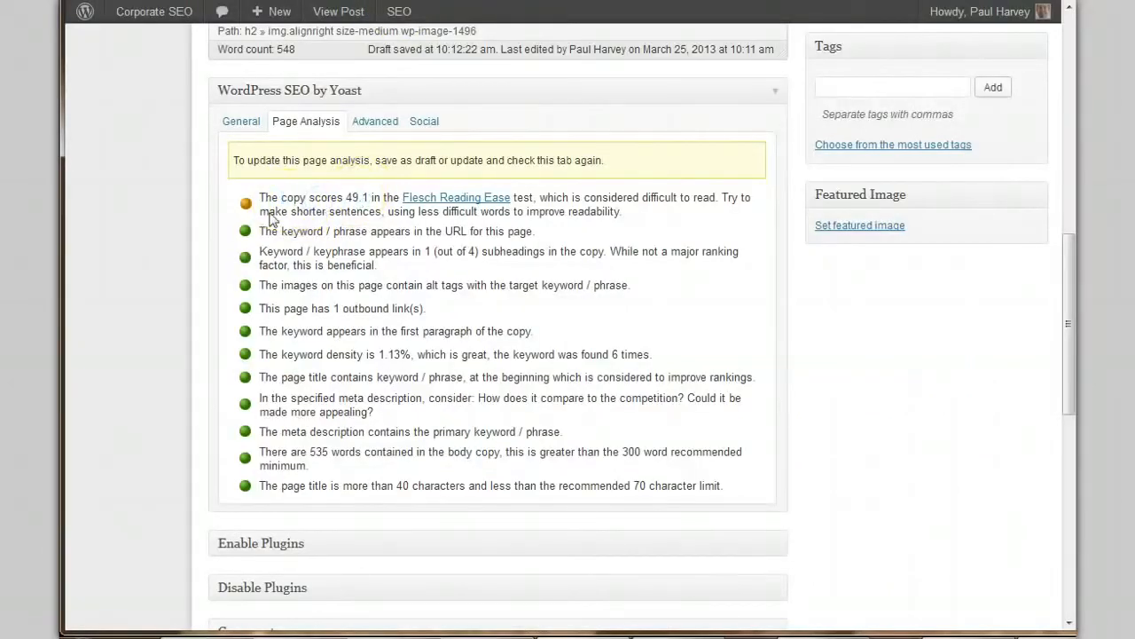
Insert the missing space between "still" and "targeting" in the last sentence under "Ongoing SEO Work" and update the post
scroll(173, 259, up, 5)
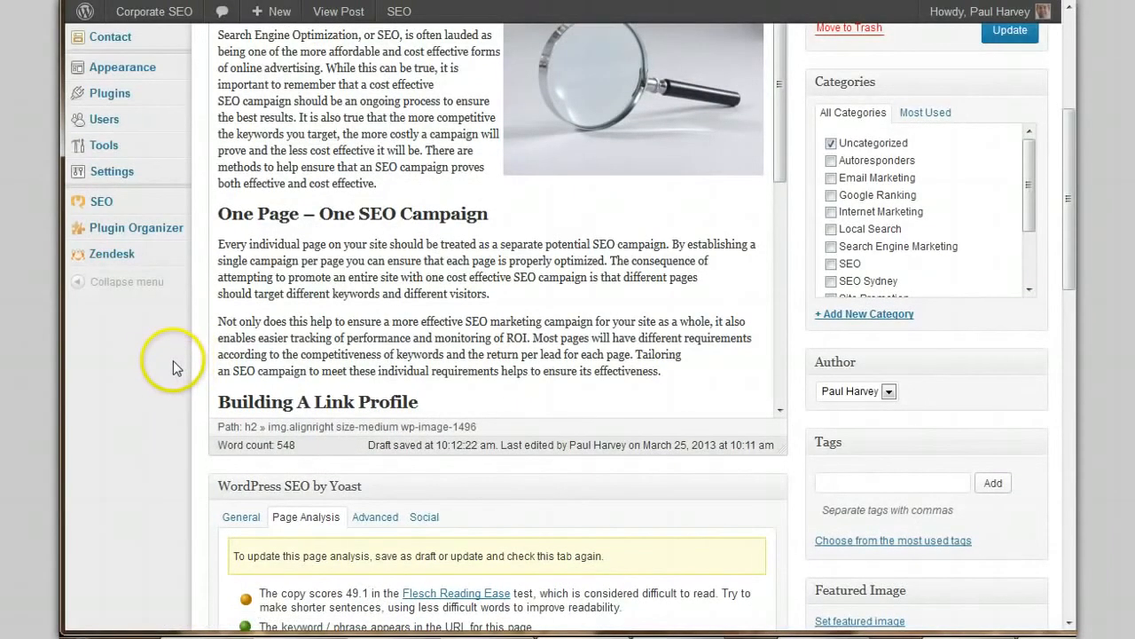
scroll(171, 353, up, 2)
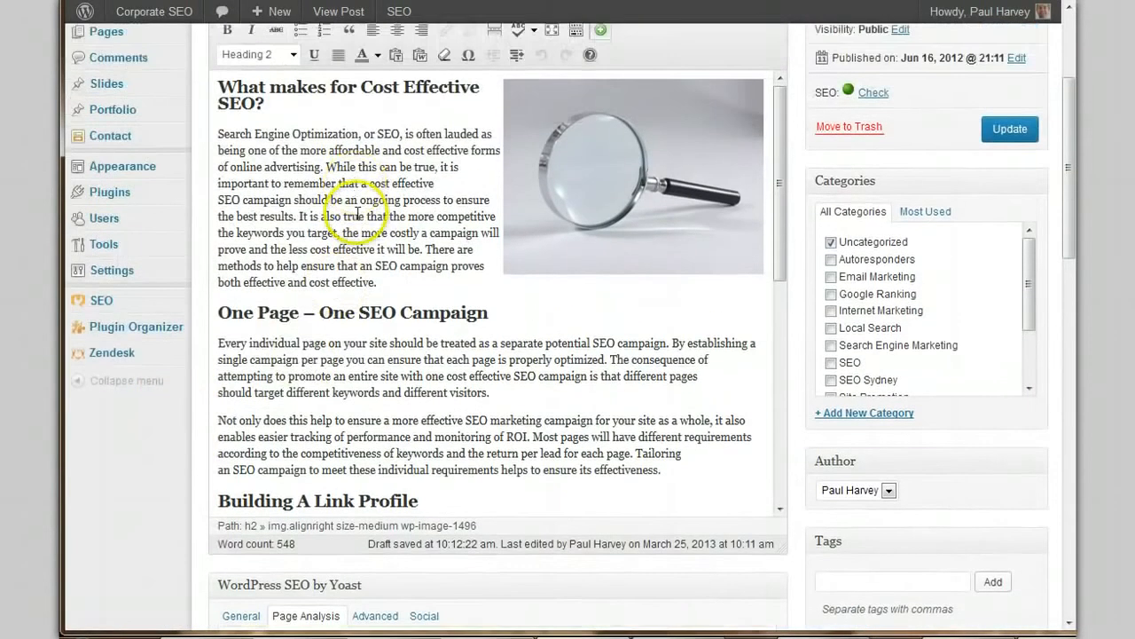
double_click(317, 133)
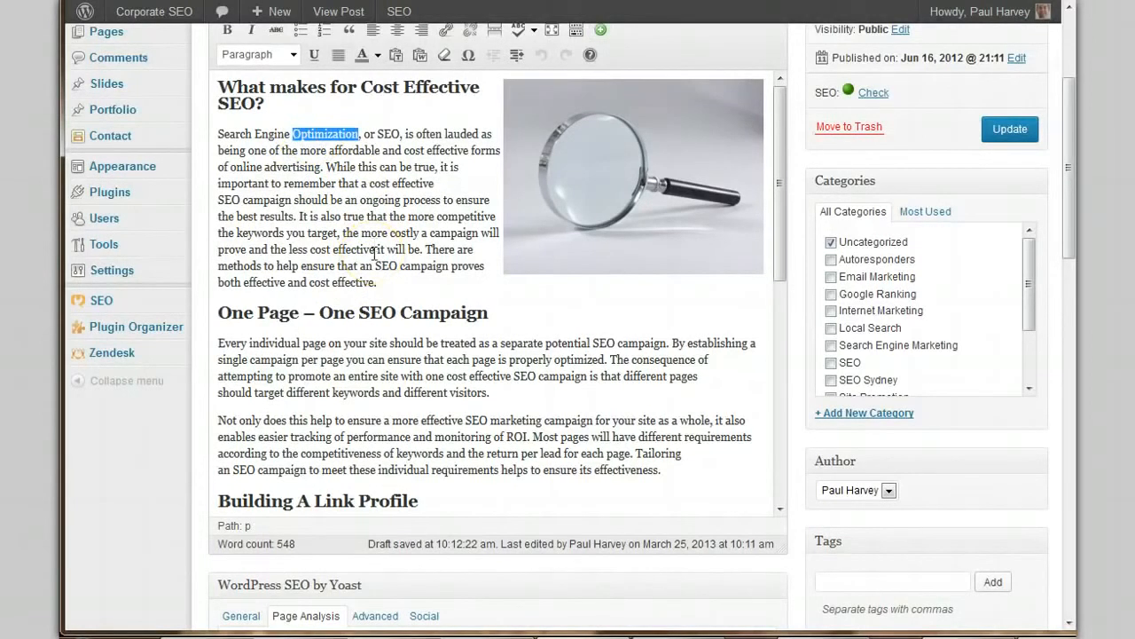
scroll(374, 252, down, 3)
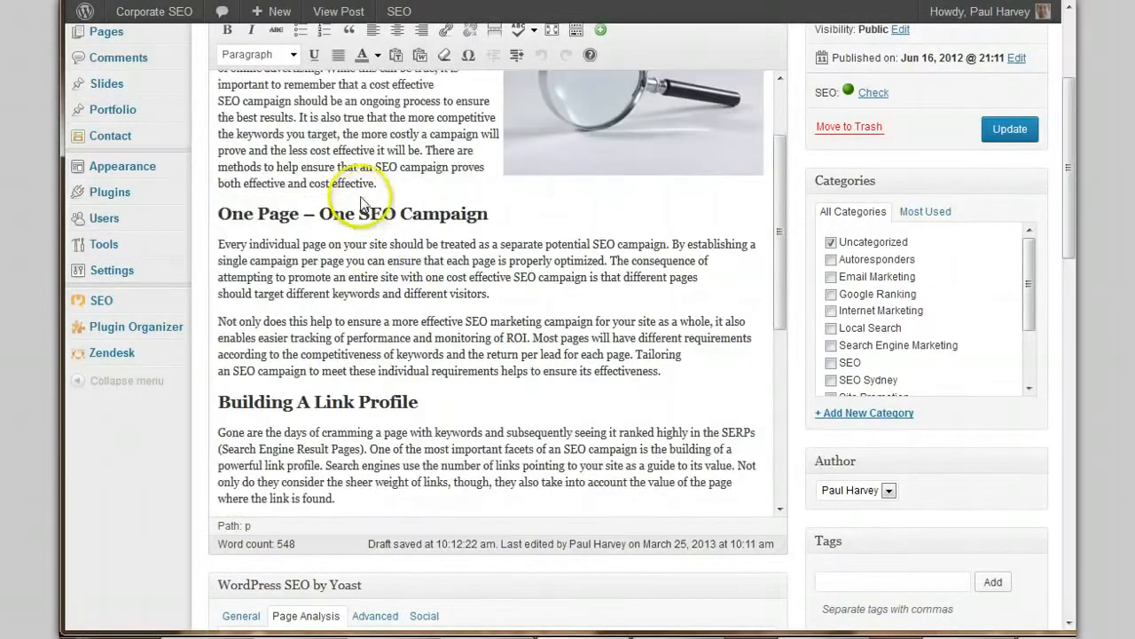
scroll(361, 189, down, 3)
scroll(361, 195, down, 3)
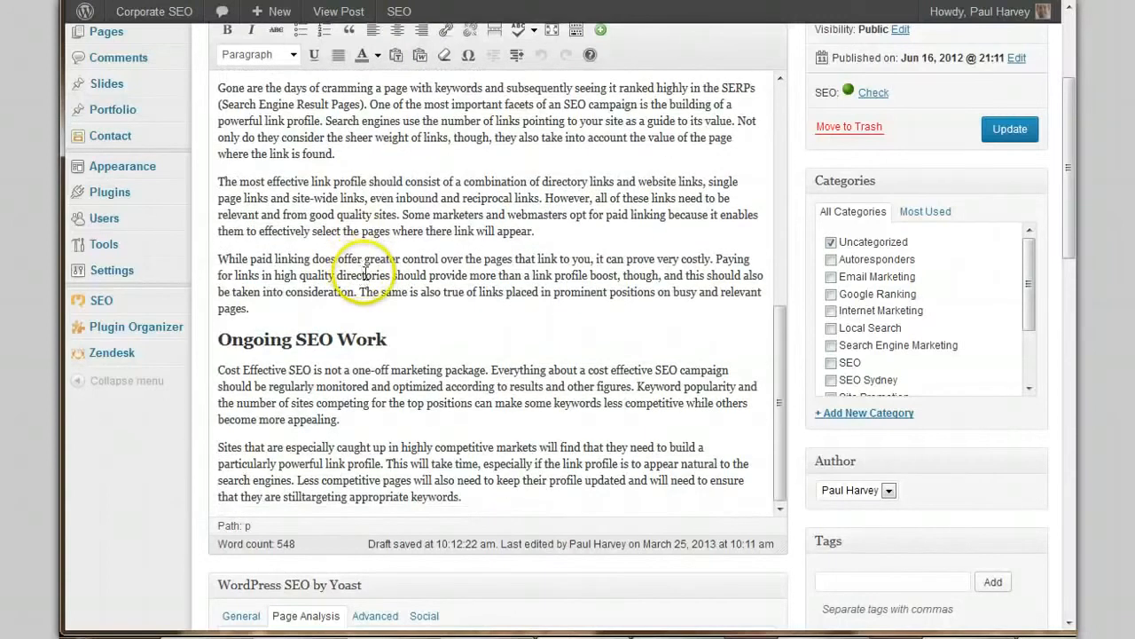
scroll(365, 275, down, 4)
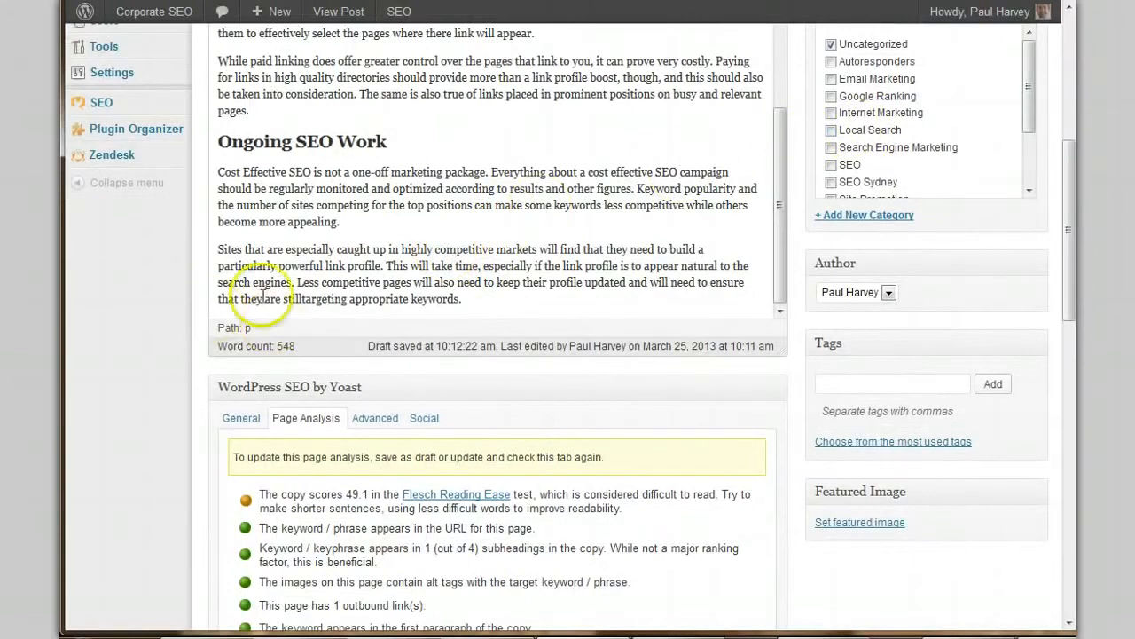
click(305, 298)
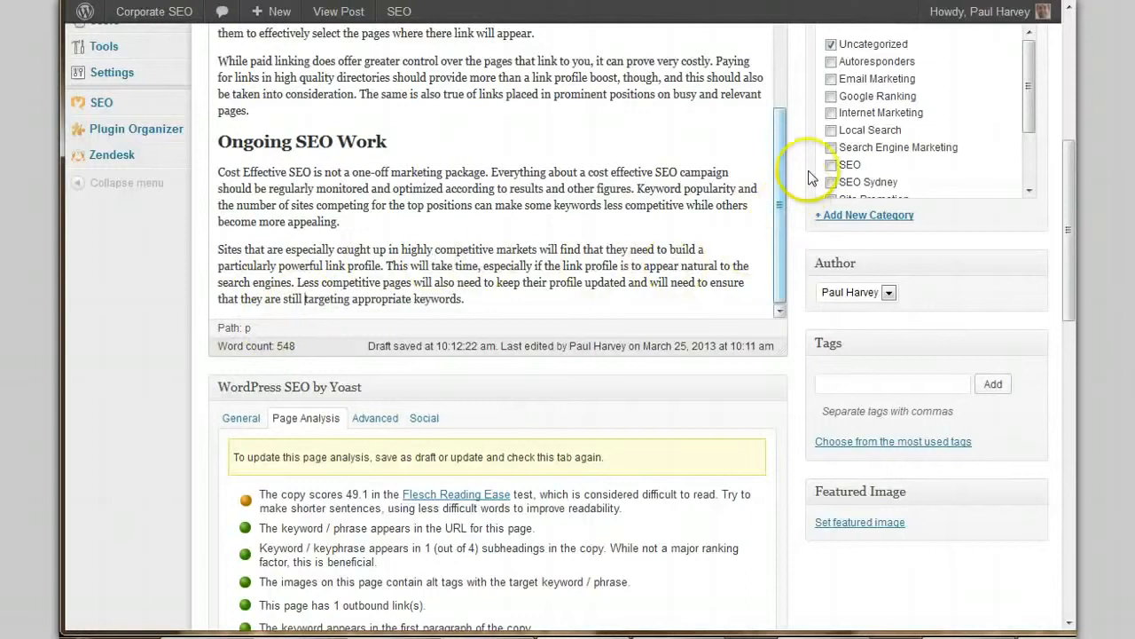
scroll(809, 171, up, 2)
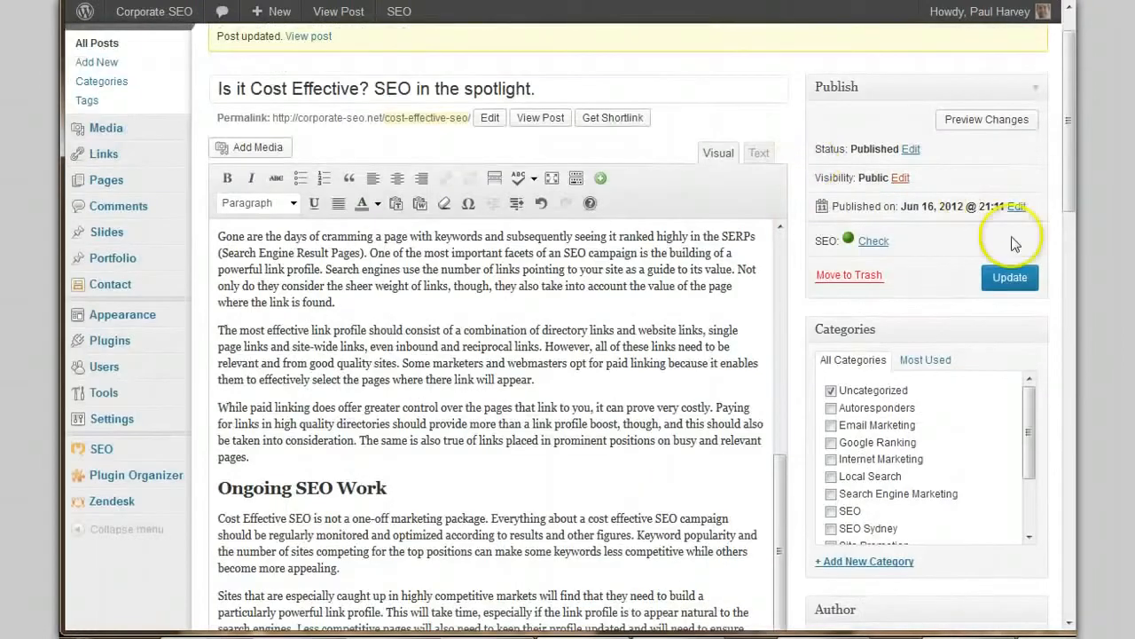
click(1012, 277)
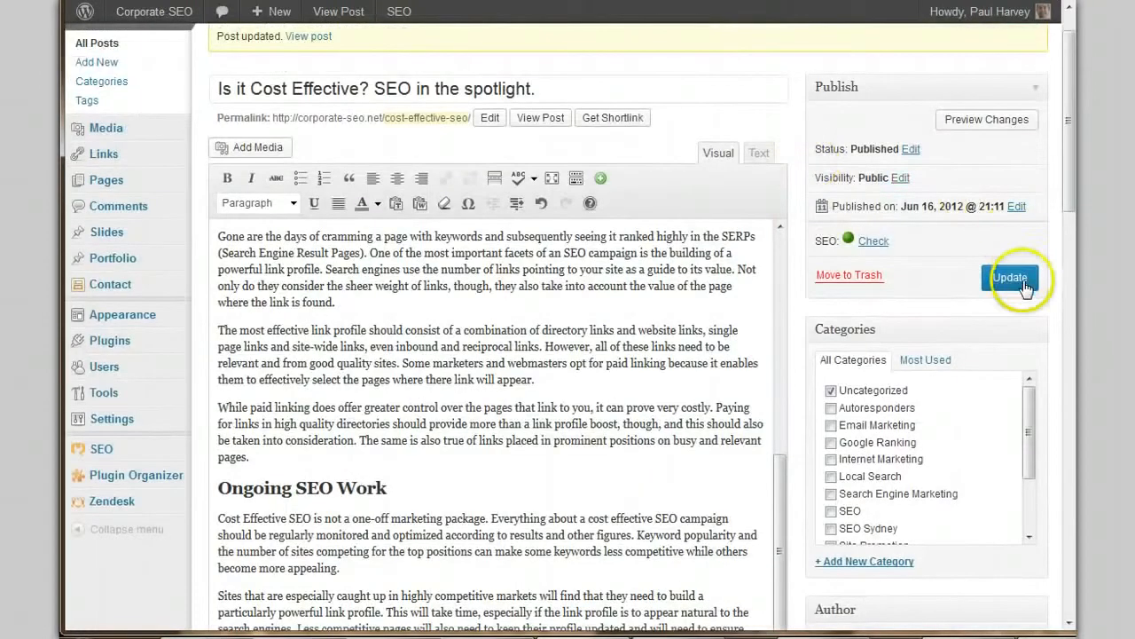
Review the post's advanced SEO settings for meta robots, sitemap inclusion and priority, canonical URL and 301 redirect
scroll(798, 278, down, 6)
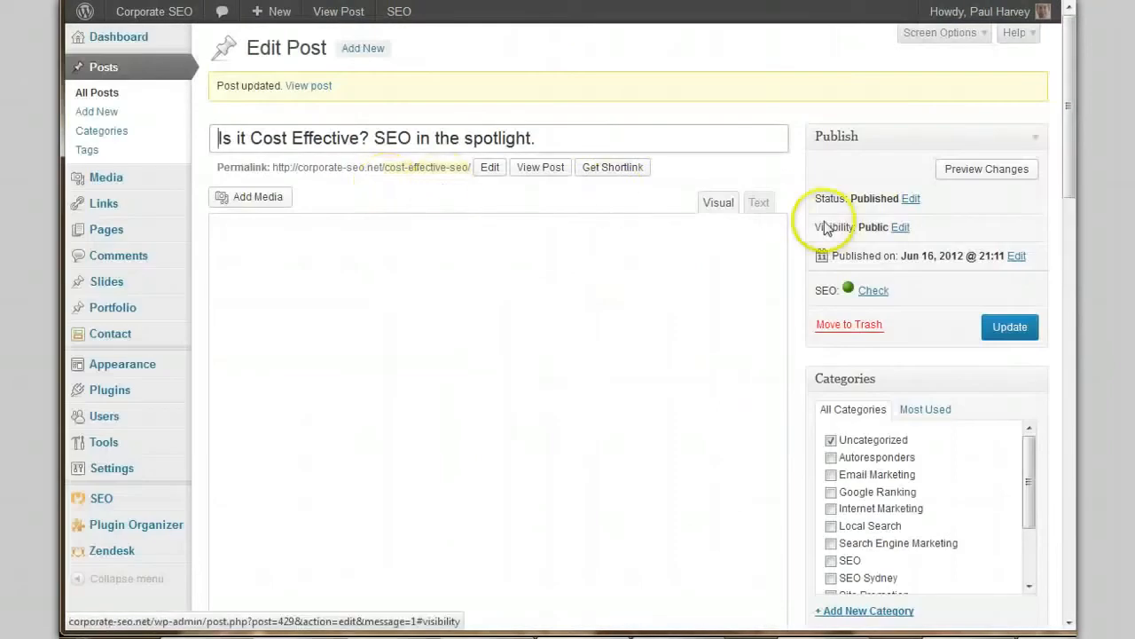
scroll(825, 229, down, 10)
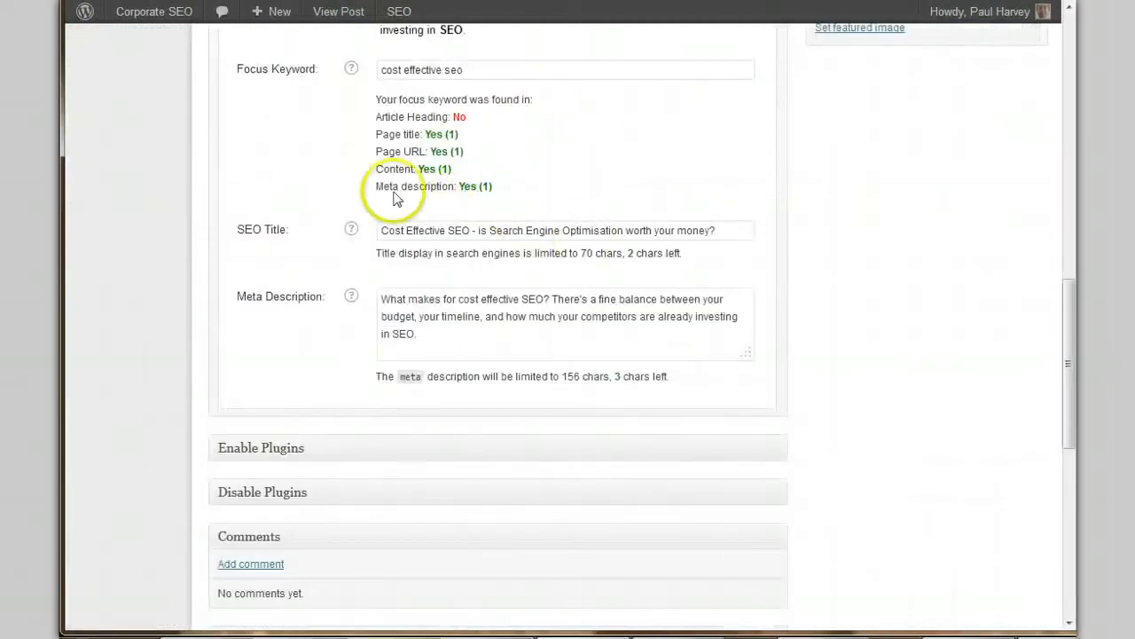
scroll(316, 185, up, 3)
scroll(317, 184, up, 1)
click(374, 219)
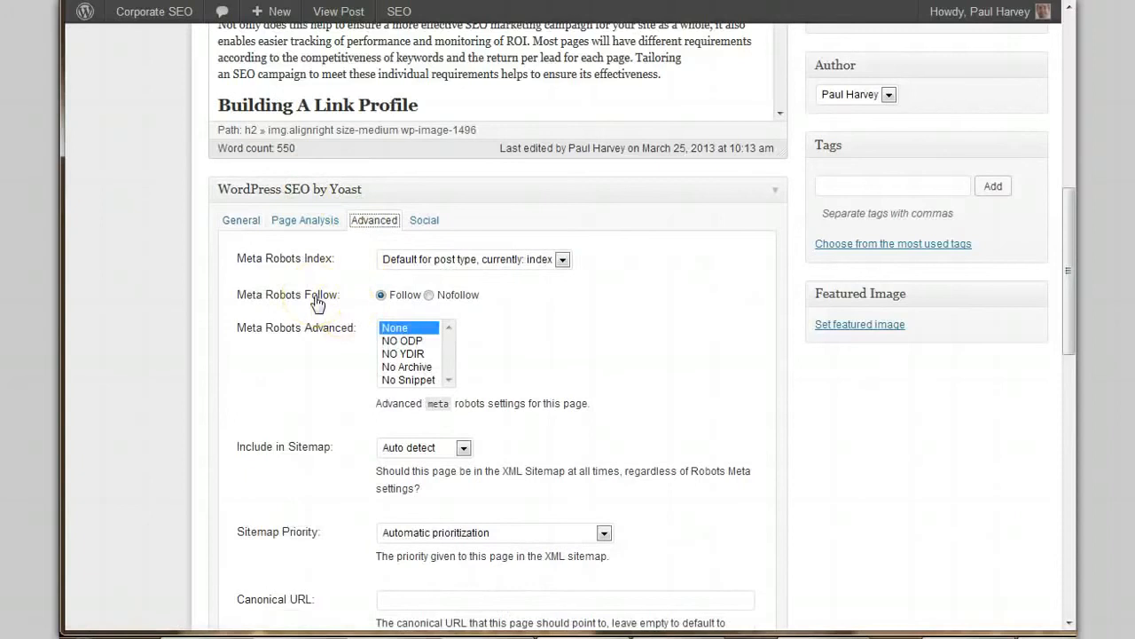
scroll(318, 304, down, 2)
scroll(317, 303, up, 1)
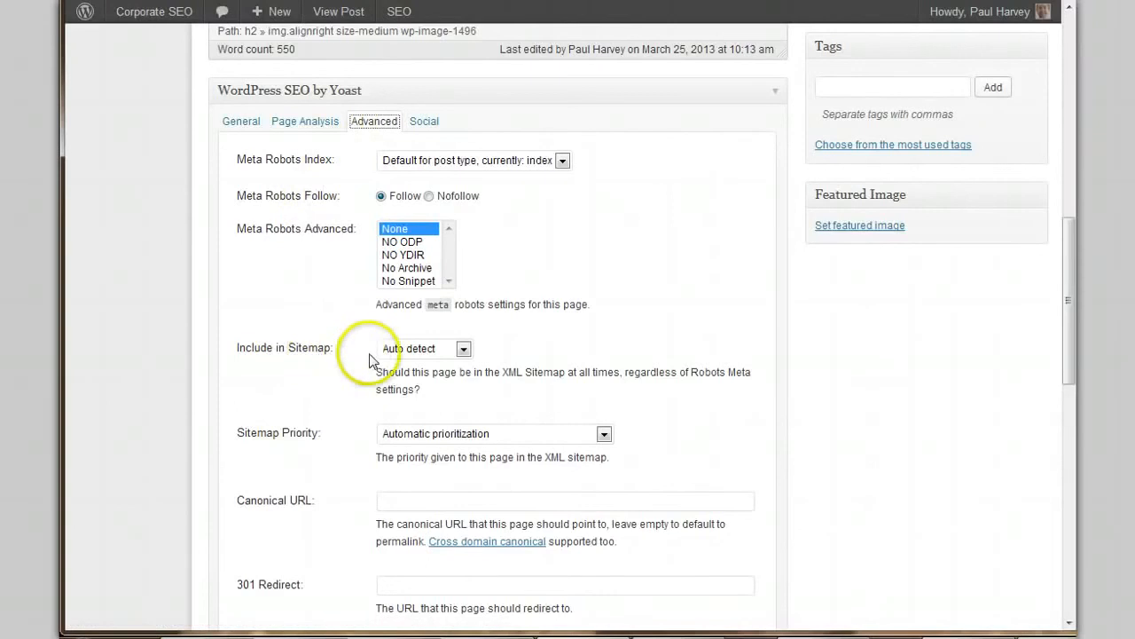
Review the post's Facebook and Google+ description settings and their guidance on replacing the meta description when sharing
click(423, 121)
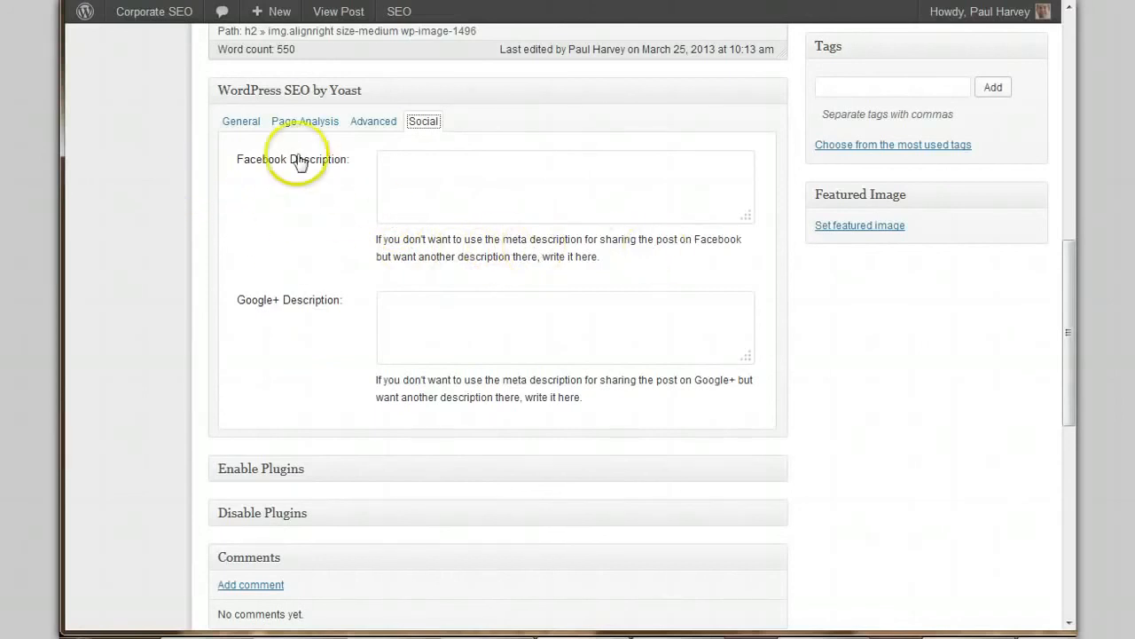
click(579, 246)
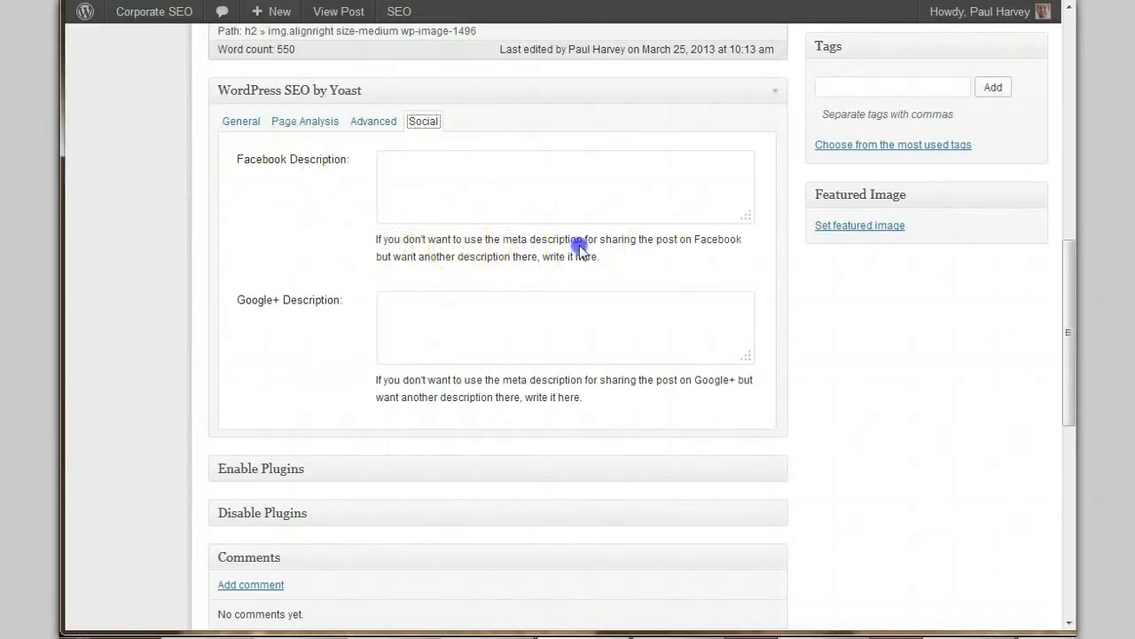
double_click(579, 245)
click(625, 242)
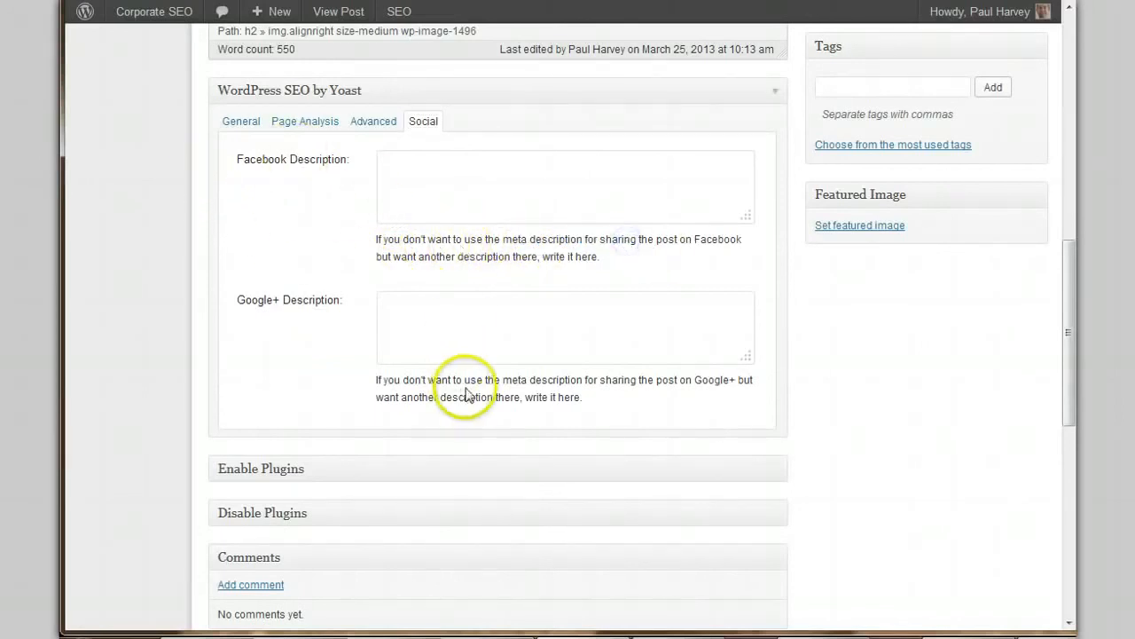
Review the post's general SEO settings, including the focus keyword, SEO title and meta description
click(241, 121)
scroll(315, 394, down, 1)
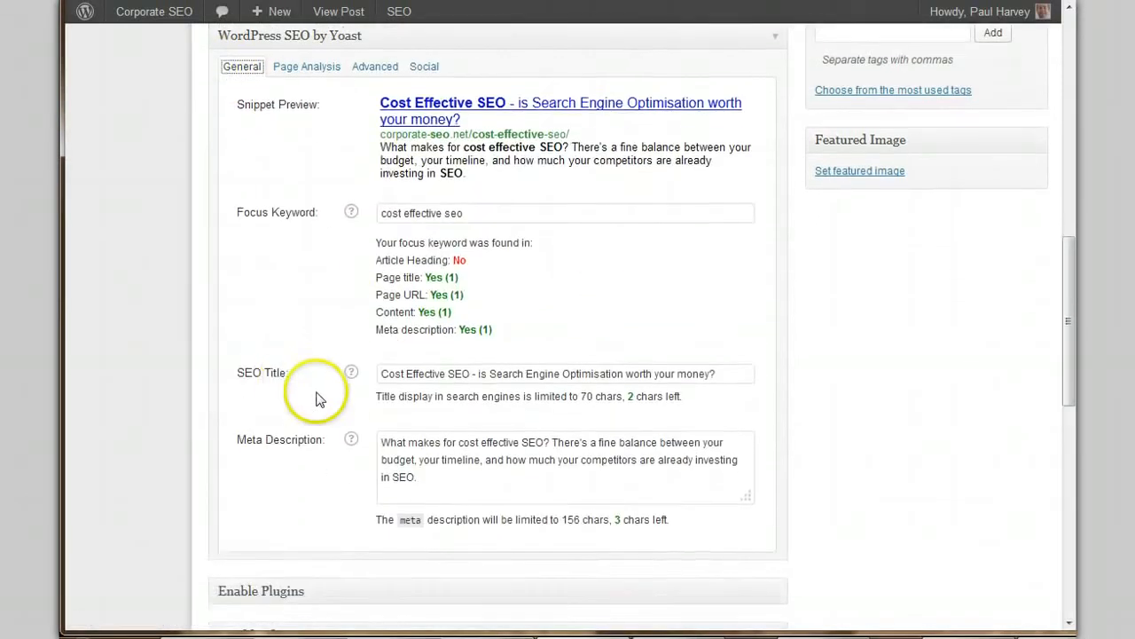
scroll(319, 399, down, 3)
triple_click(382, 298)
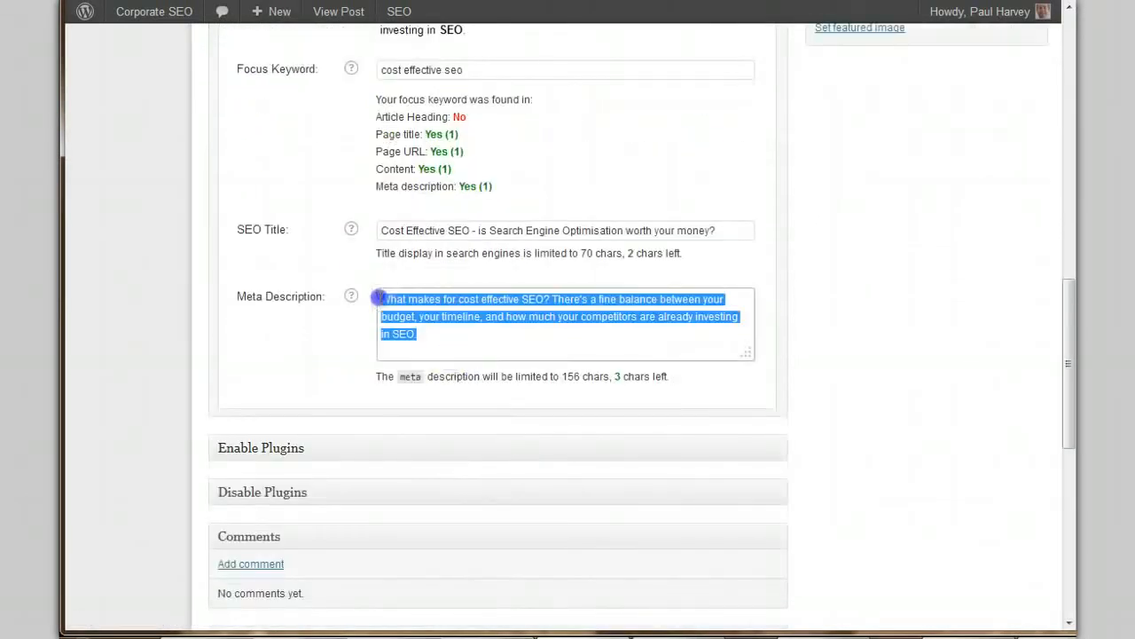
click(458, 333)
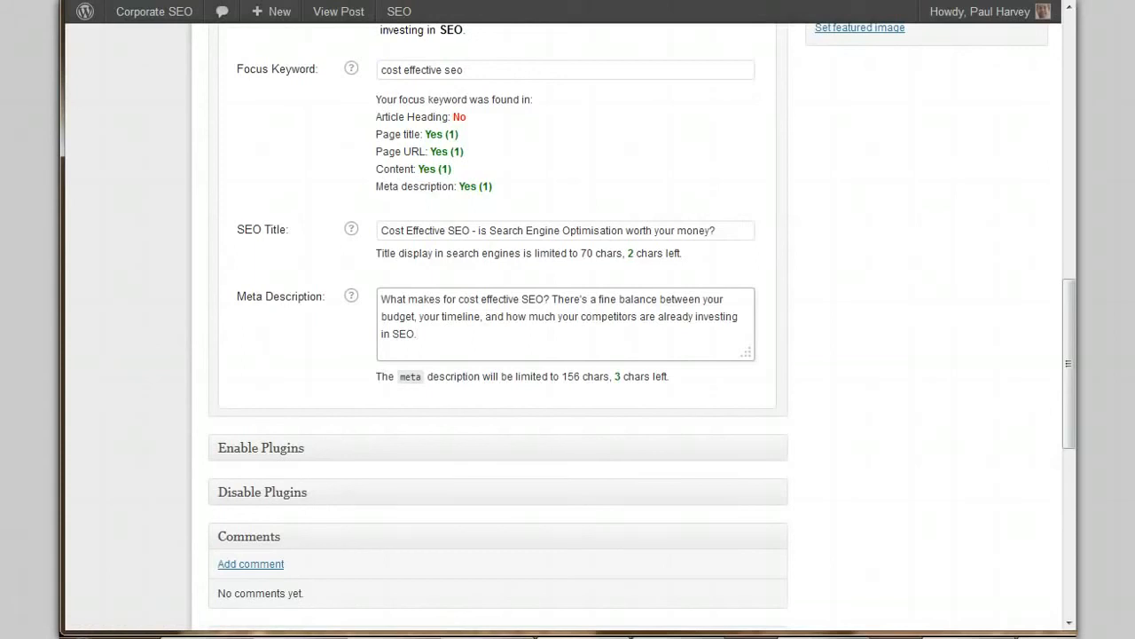
scroll(270, 261, up, 8)
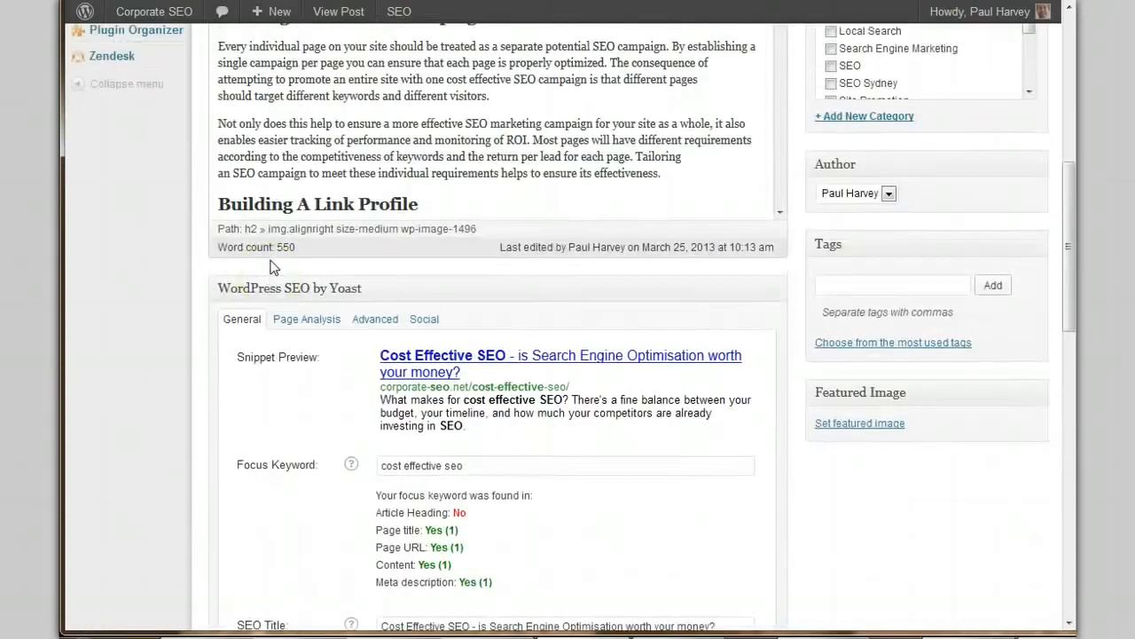